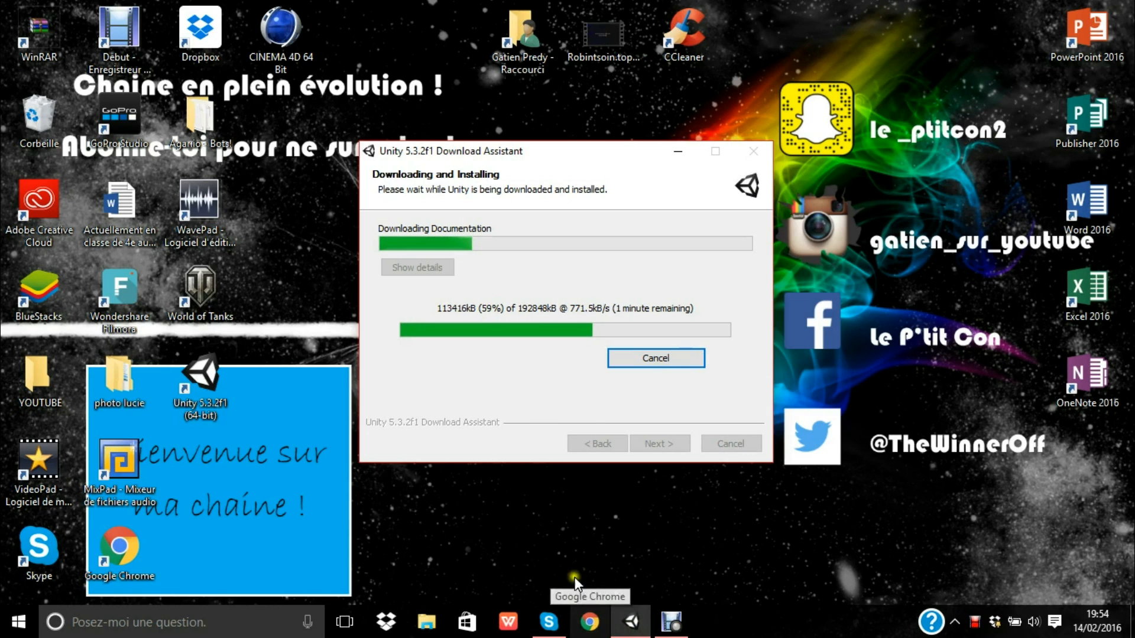
pyautogui.moveTo(443, 152); pyautogui.dragTo(397, 189)
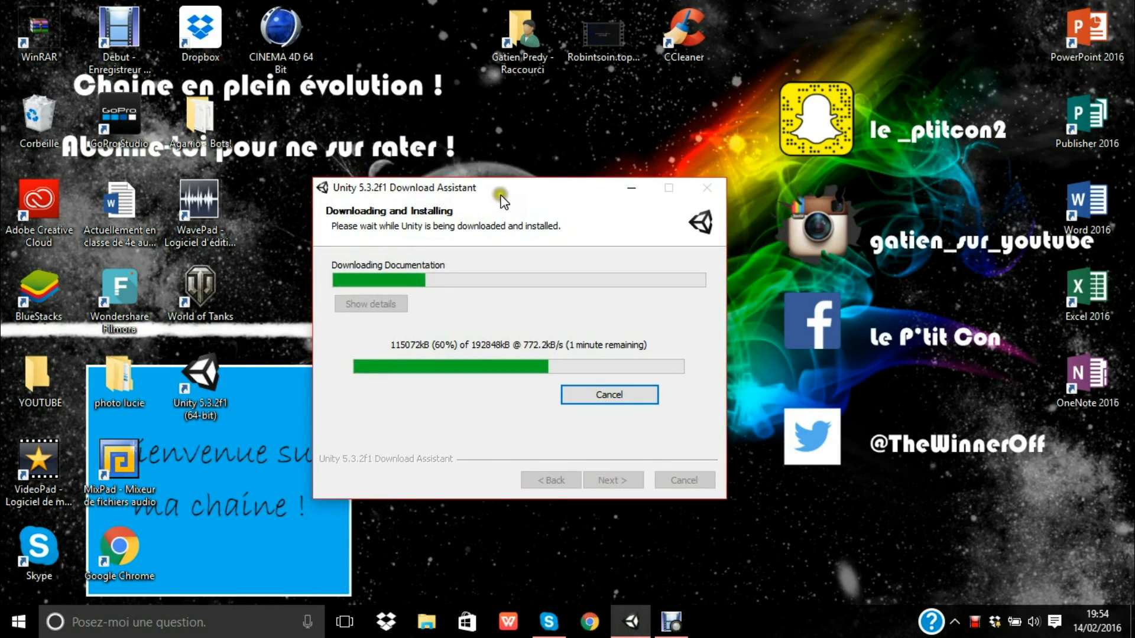
pyautogui.moveTo(511, 186); pyautogui.dragTo(540, 169)
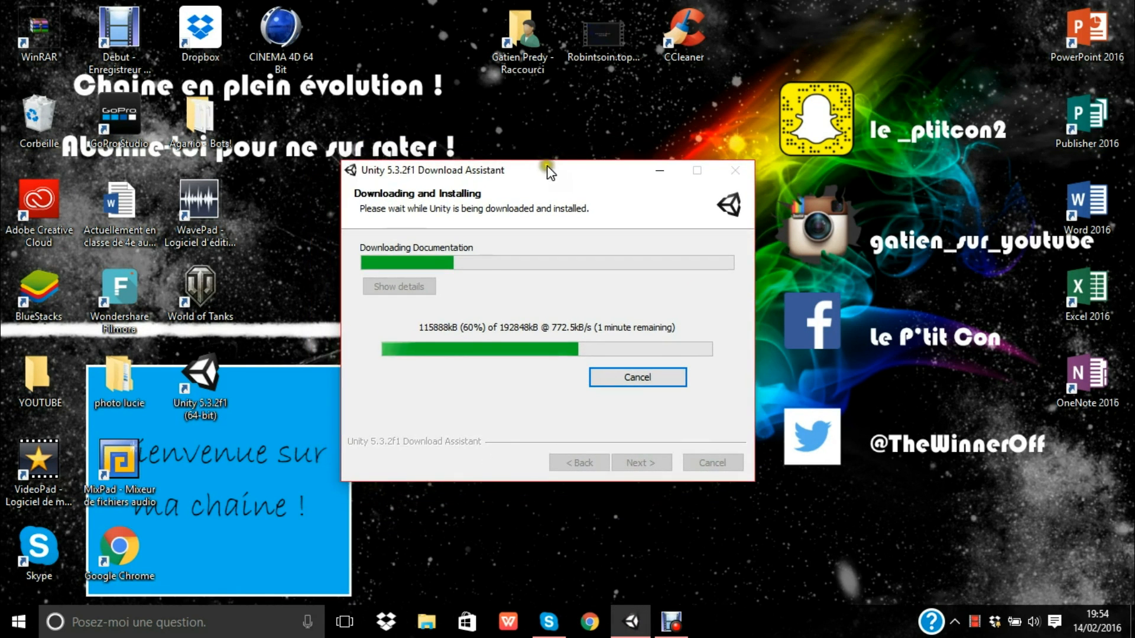
# - Minimize the Unity Download Assistant window and launch CINEMA 4D 64 Bit
pyautogui.click(666, 174)
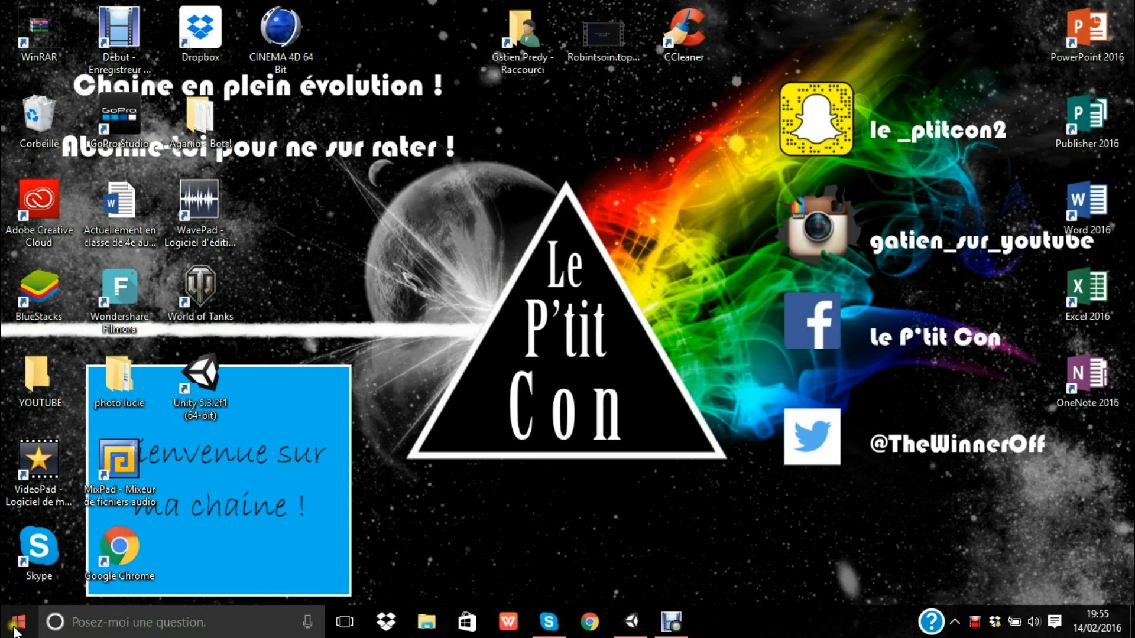
pyautogui.click(17, 620)
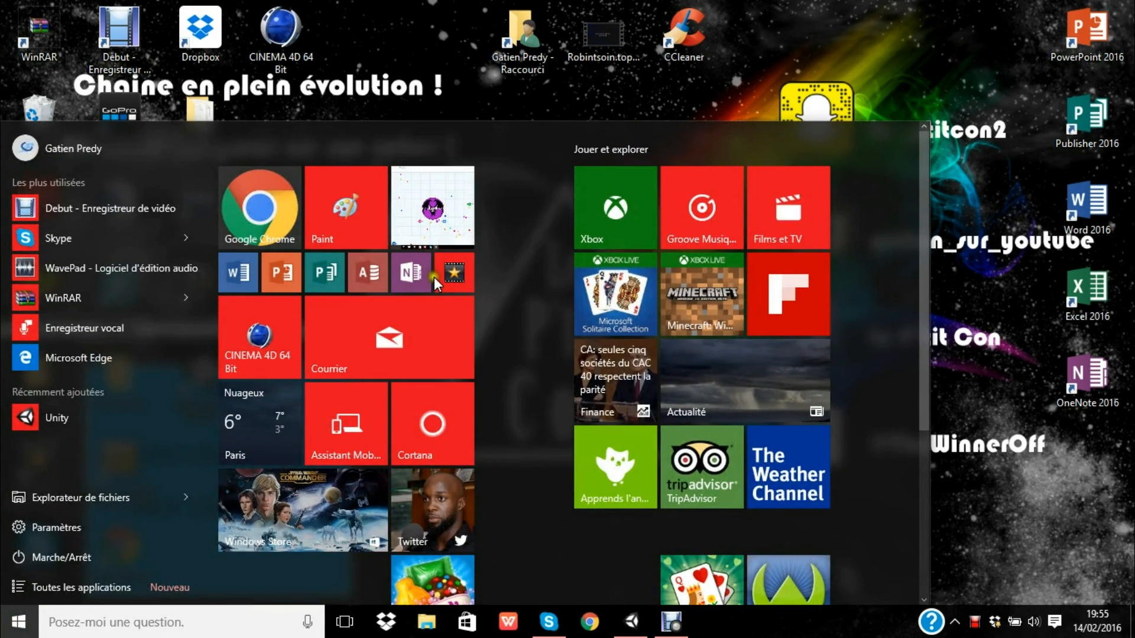
pyautogui.click(268, 325)
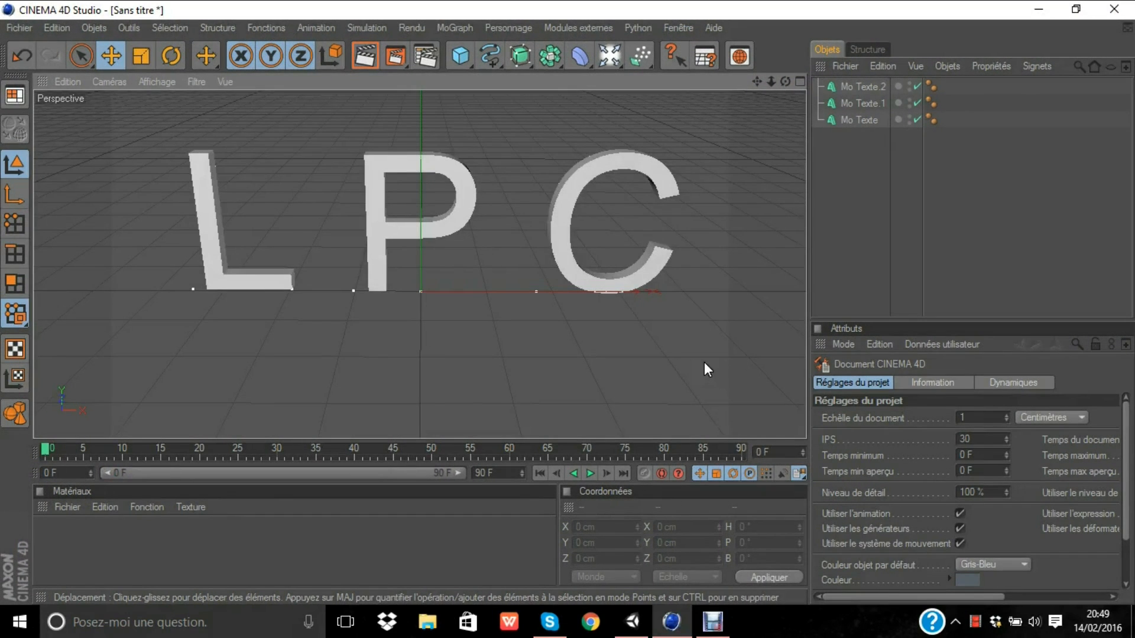
# - Delete the three Mo Texte letter objects L, P and C to empty the scene
pyautogui.moveTo(853, 198); pyautogui.dragTo(836, 67)
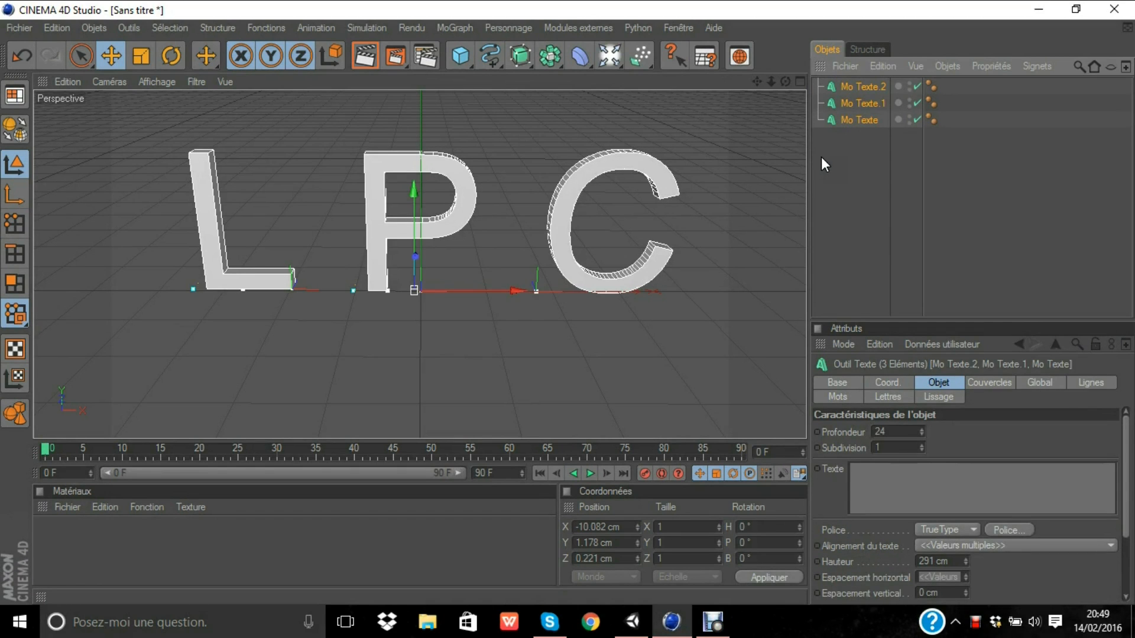
pyautogui.press('Delete')
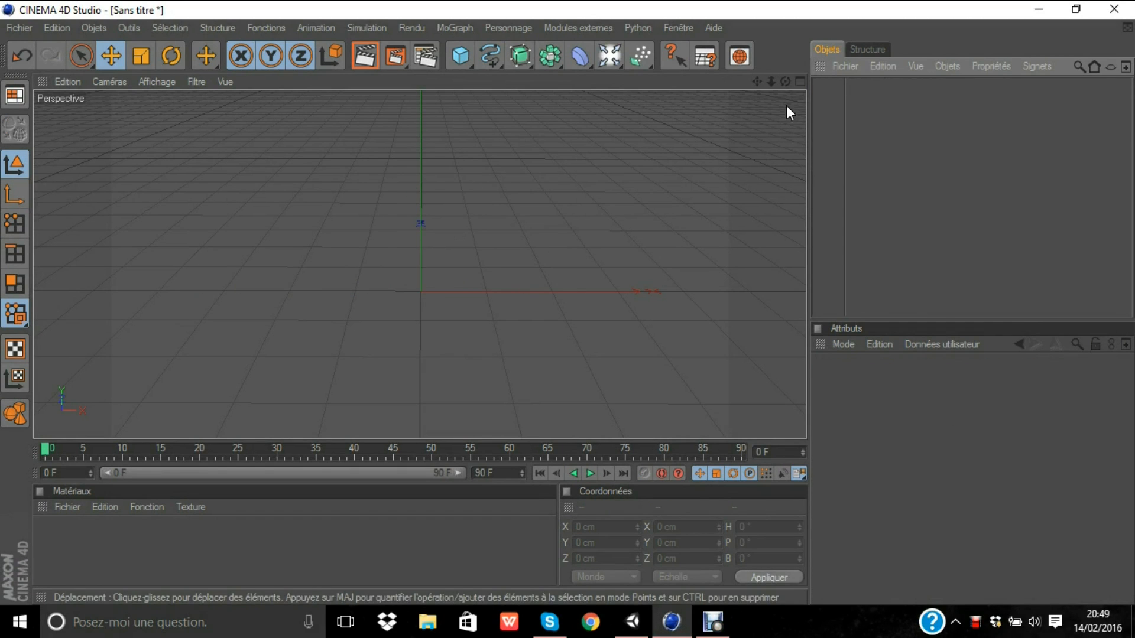
pyautogui.moveTo(786, 81); pyautogui.dragTo(568, 302)
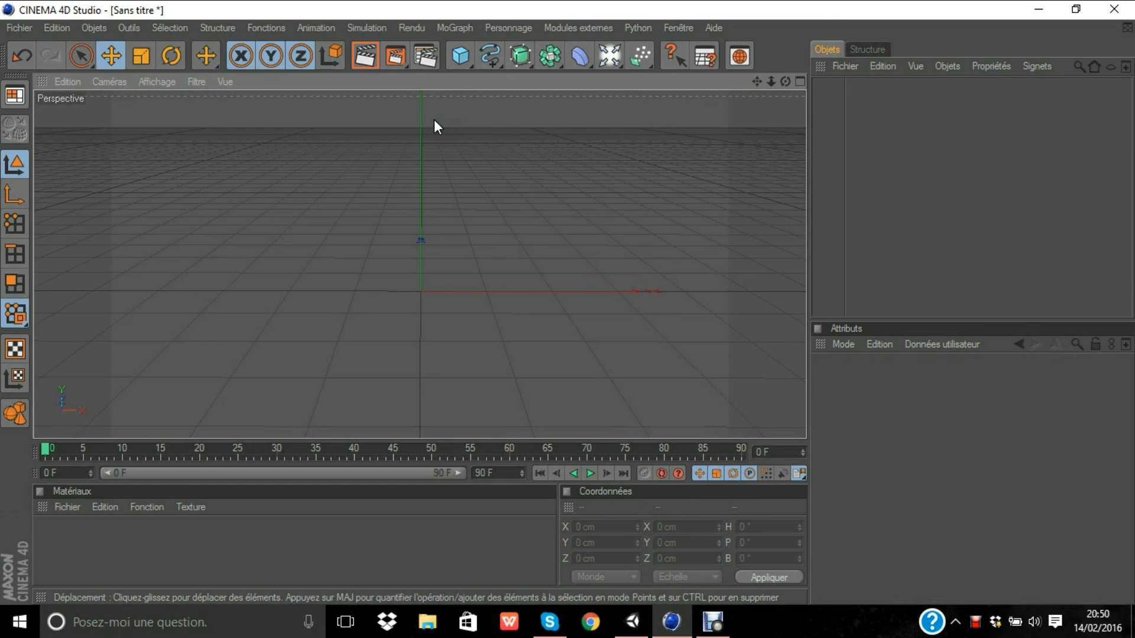
# - Open the output page (Sortie) of the render settings and review the web, film/video, print and screen resolution presets
pyautogui.click(429, 60)
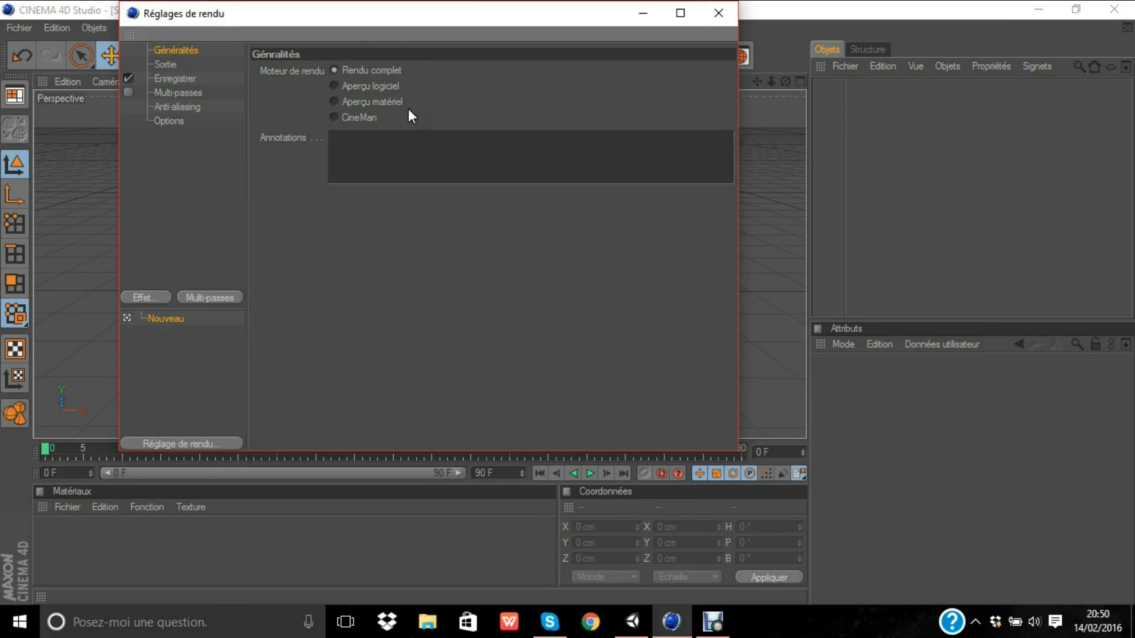
pyautogui.click(171, 67)
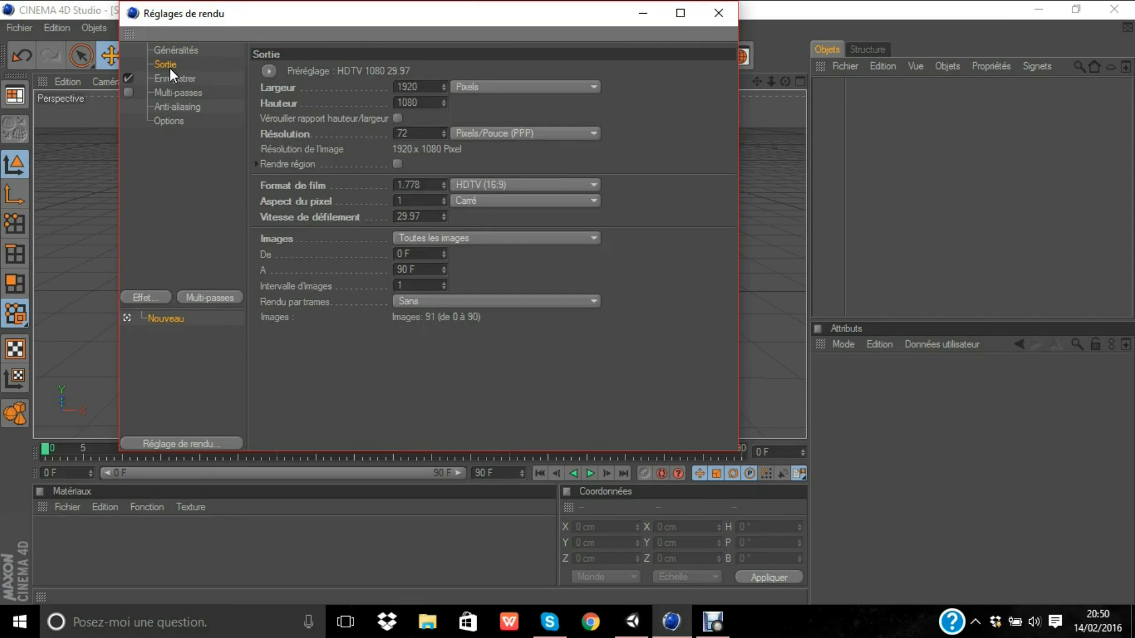
pyautogui.click(269, 71)
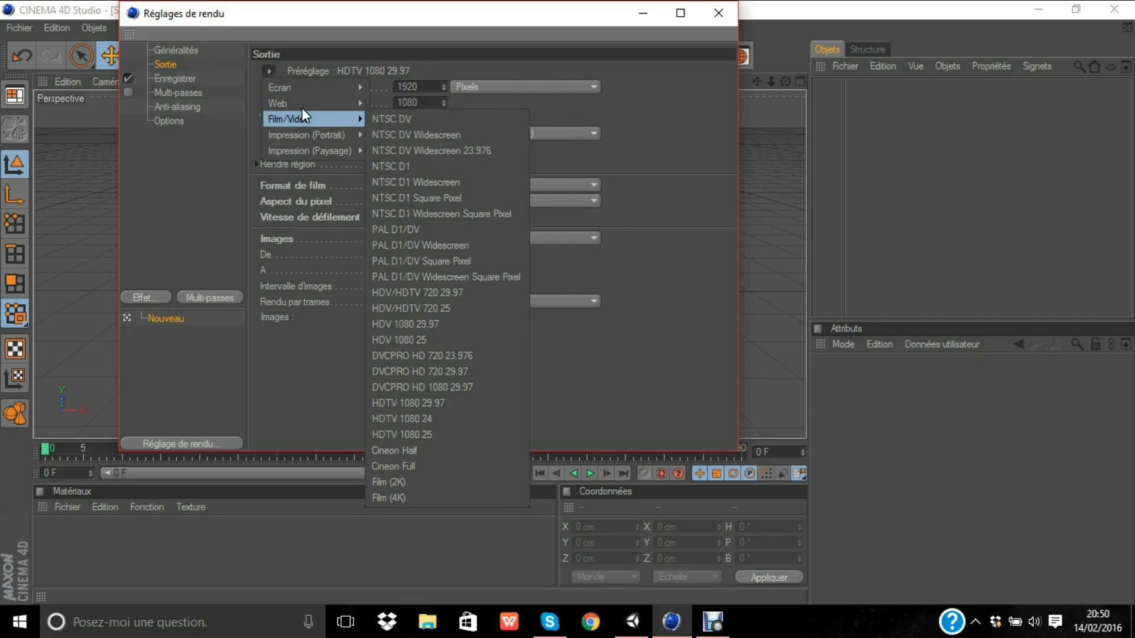
pyautogui.moveTo(312, 116)
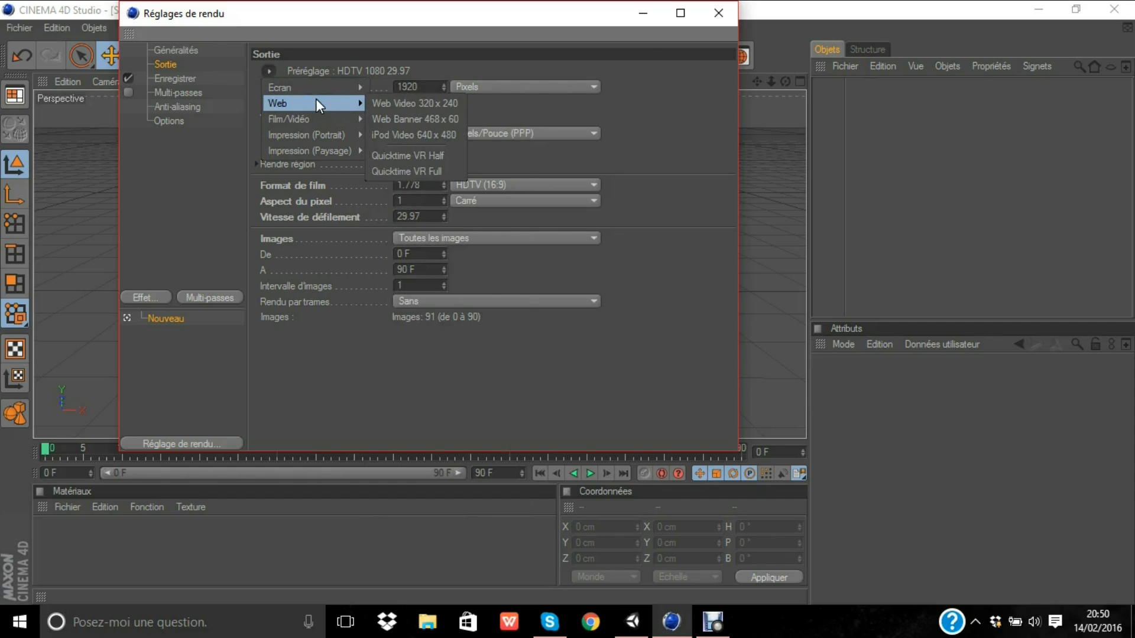
pyautogui.moveTo(305, 153)
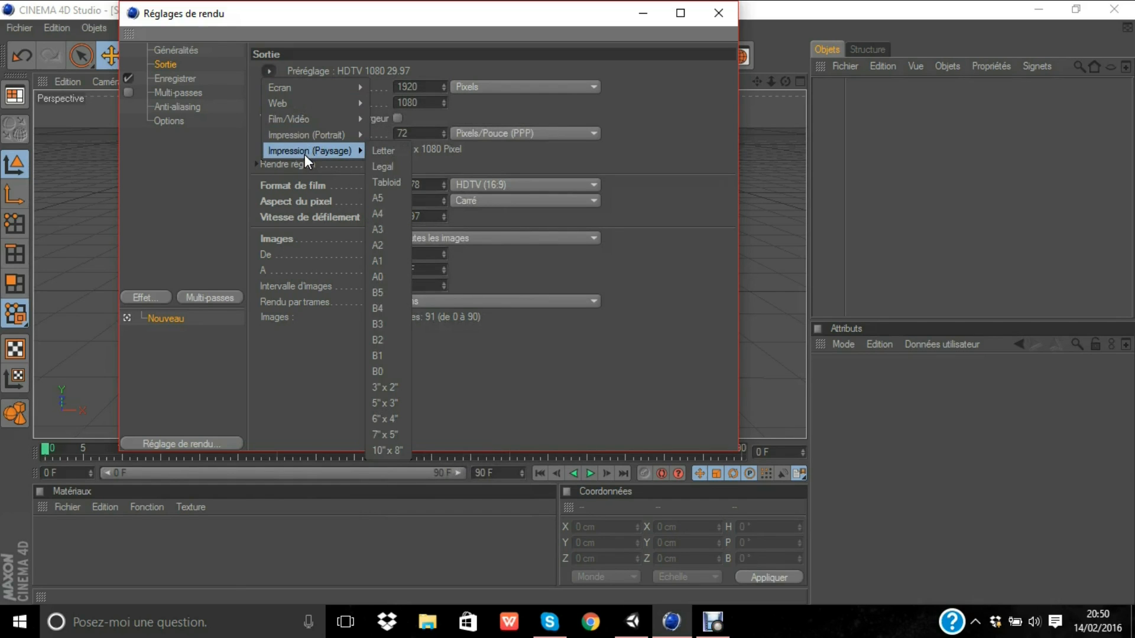
pyautogui.click(612, 125)
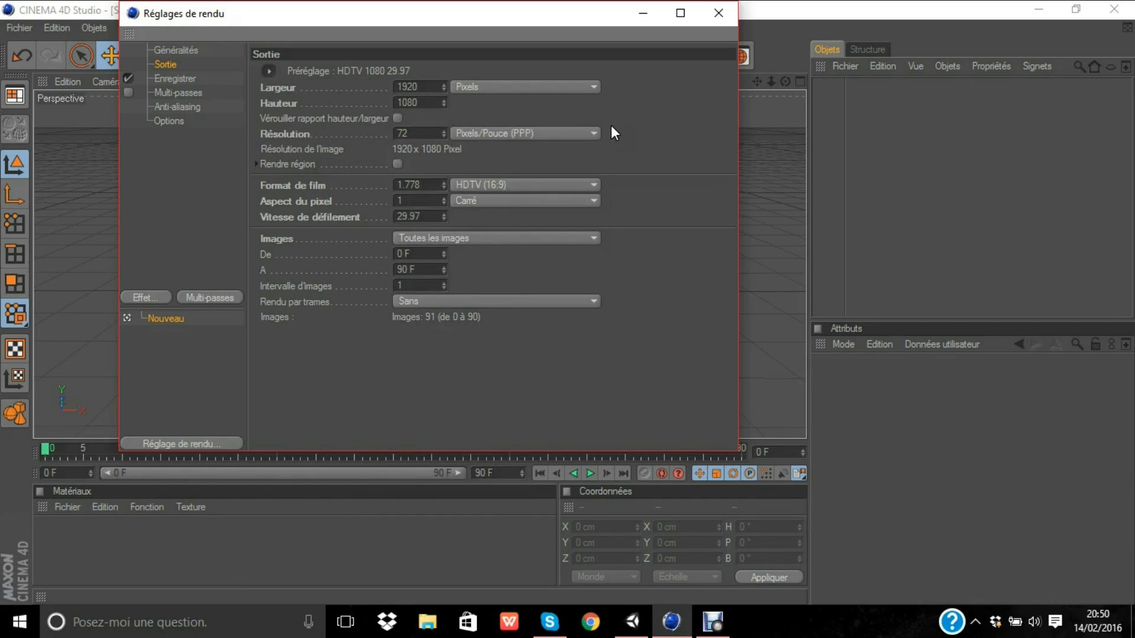
pyautogui.click(268, 70)
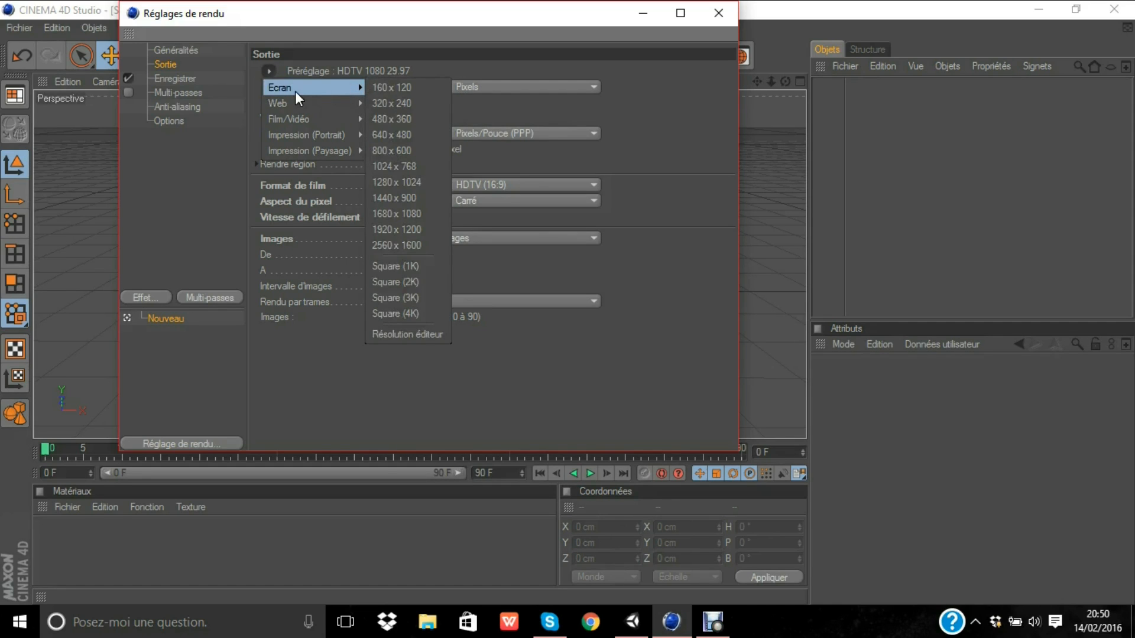
pyautogui.click(193, 76)
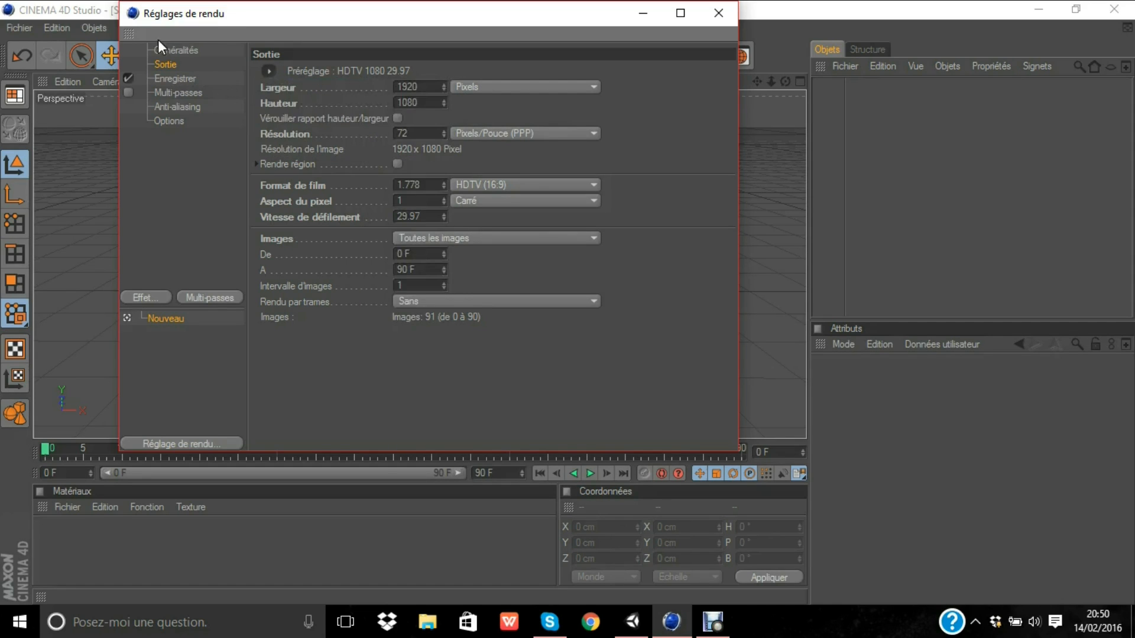
# - Set the save format of the rendered image to PNG in the render settings' Enregistrer page
pyautogui.click(175, 52)
pyautogui.click(180, 79)
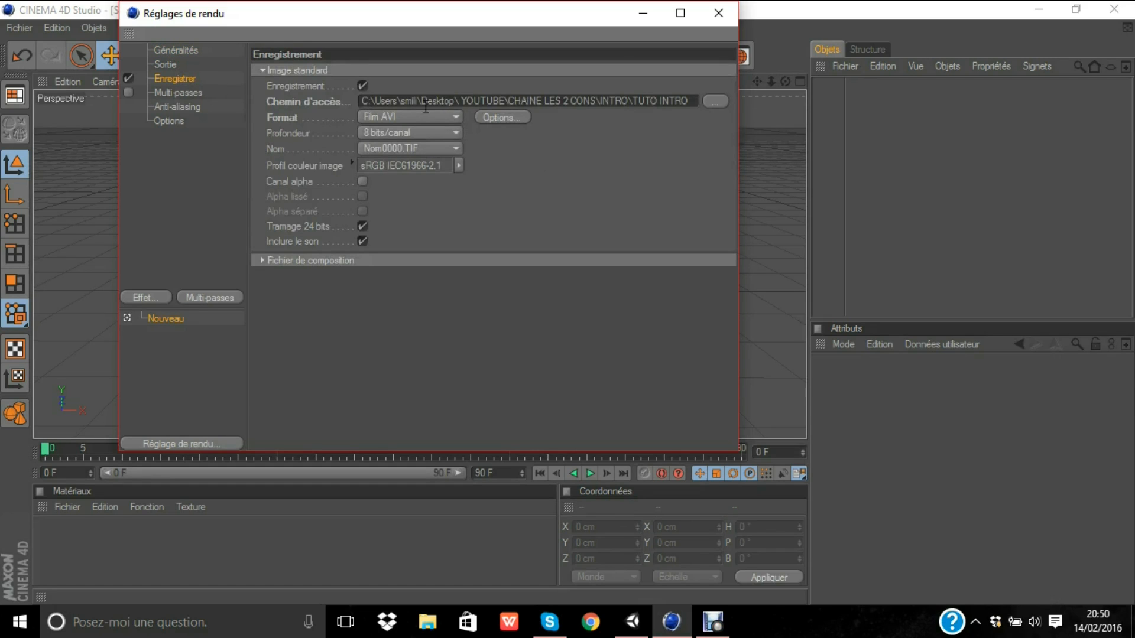
pyautogui.click(416, 115)
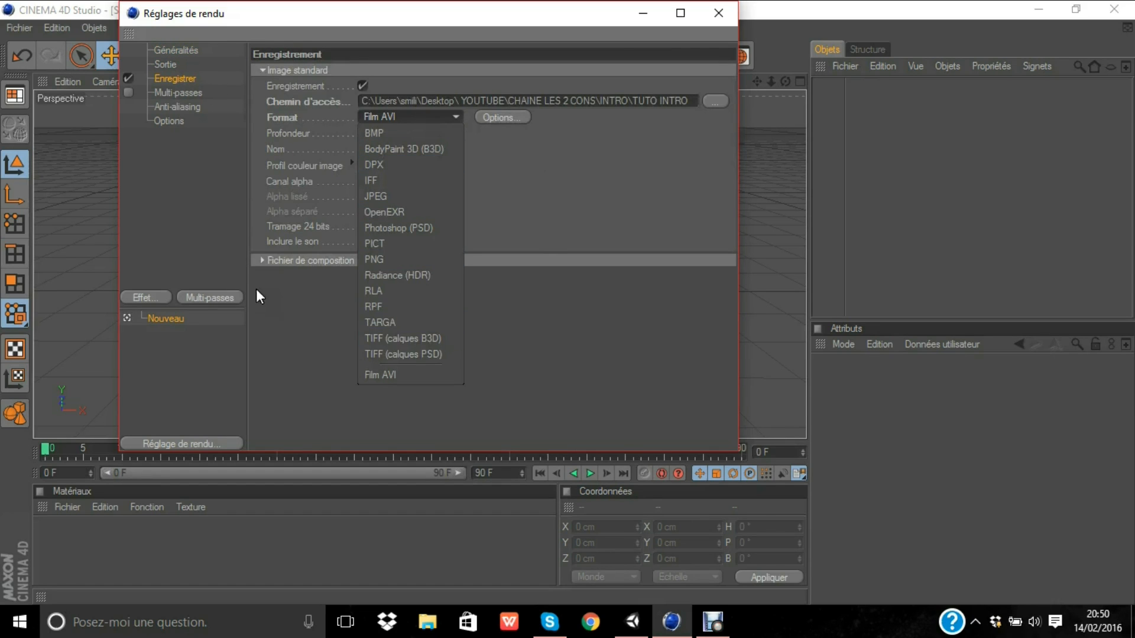
pyautogui.click(405, 376)
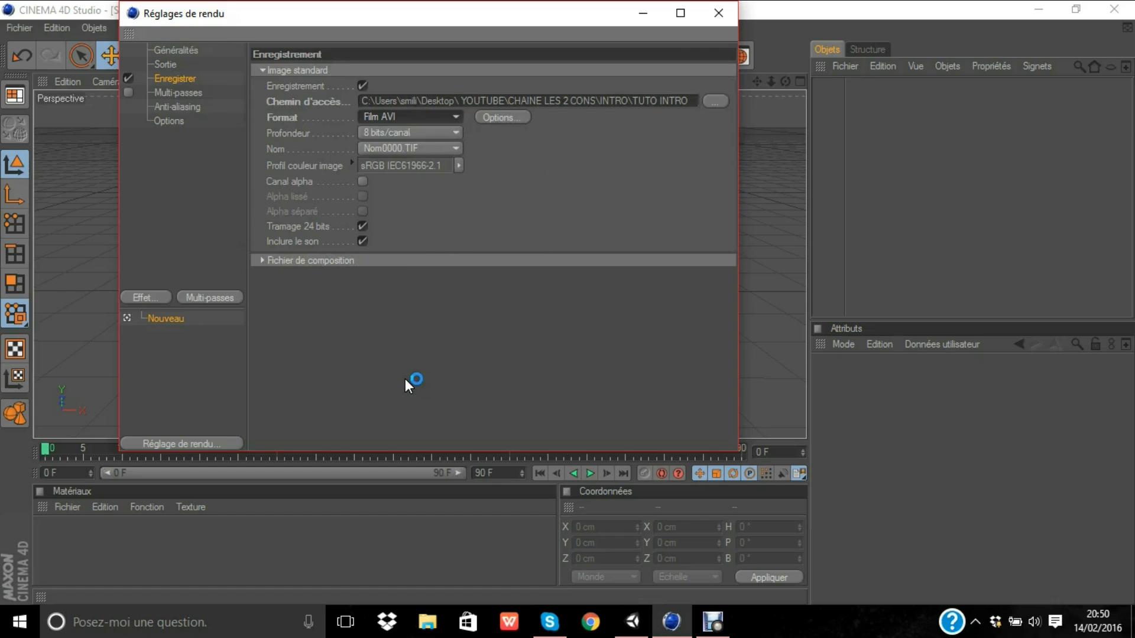
pyautogui.click(441, 117)
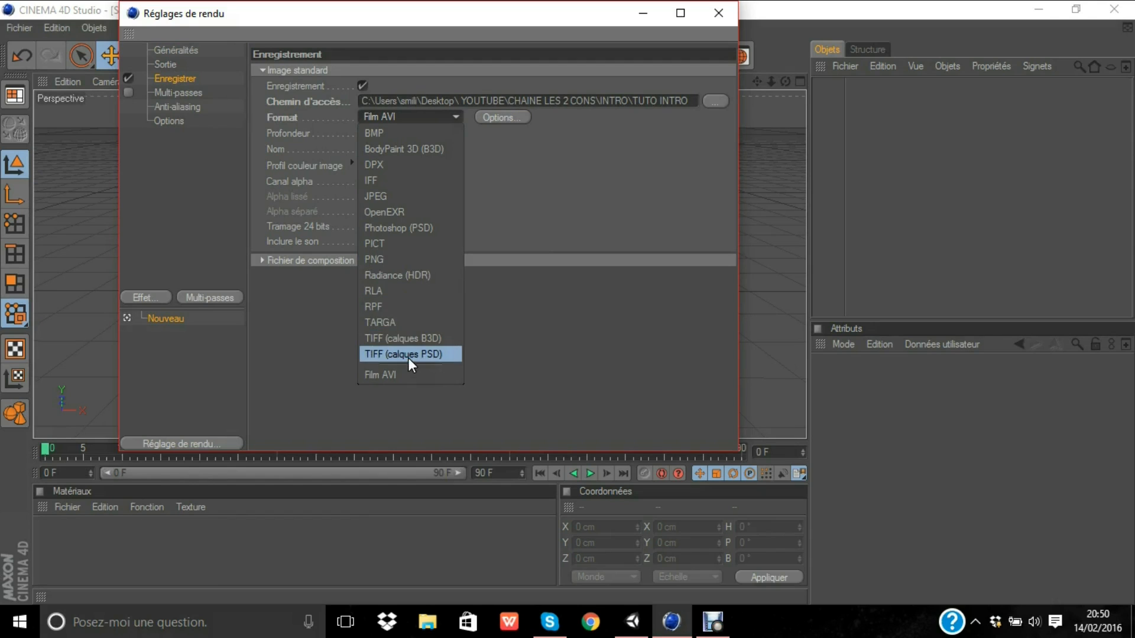
pyautogui.click(401, 260)
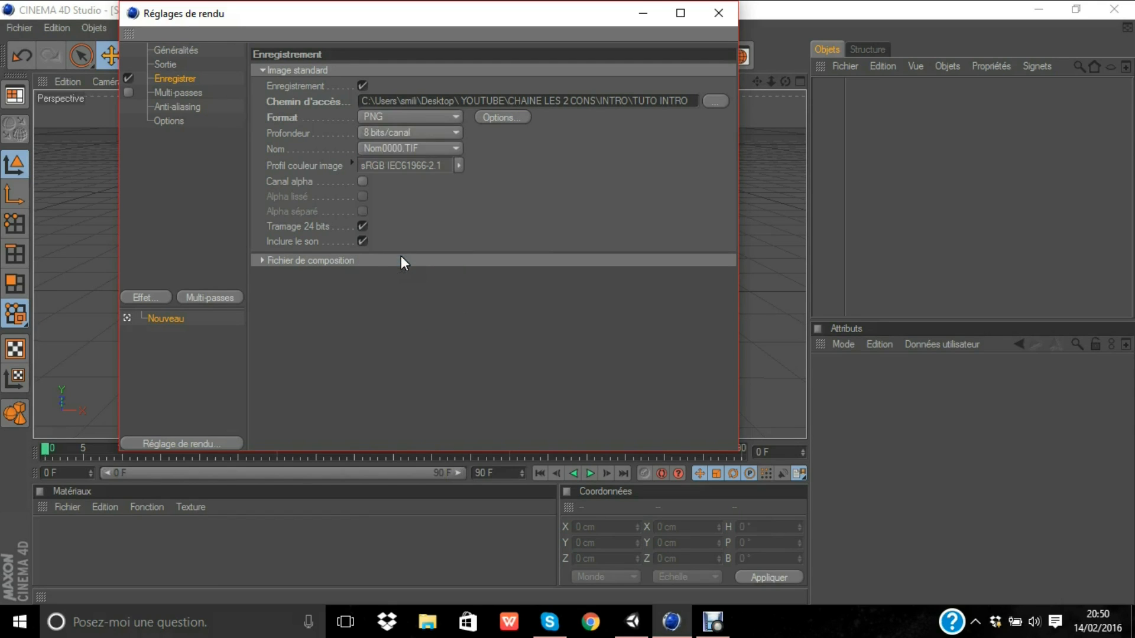
pyautogui.click(431, 133)
pyautogui.click(432, 133)
pyautogui.click(430, 148)
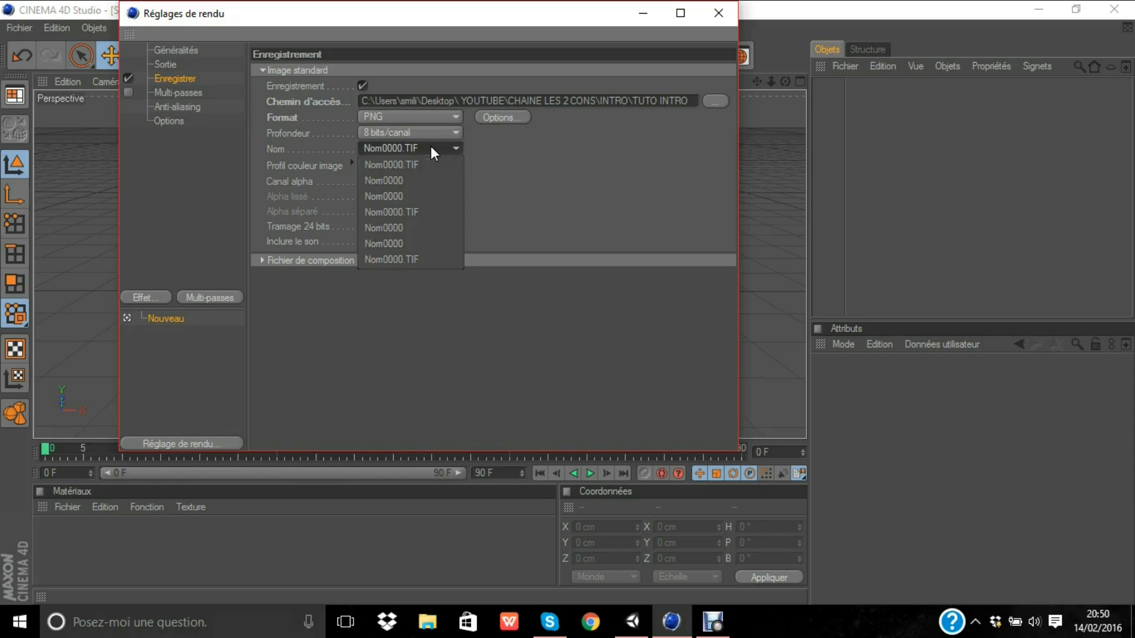
pyautogui.click(430, 148)
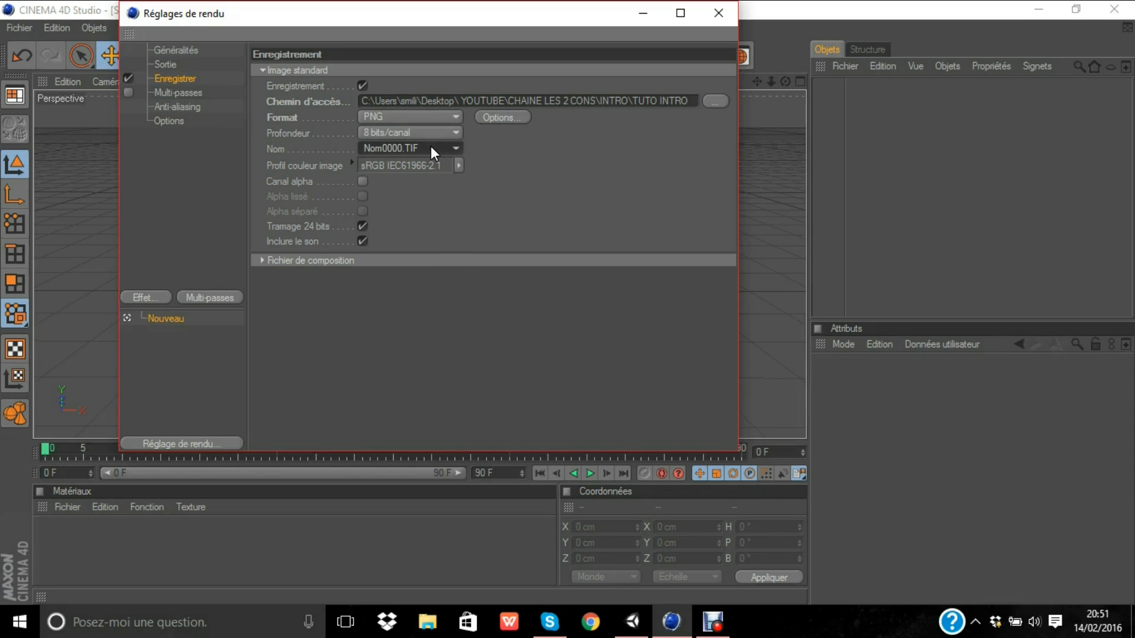
# - Set the render's save path to the MES LOGO folder in CHAINE LE P'TIT CON, keeping the file name TUTO INTRO
pyautogui.click(714, 101)
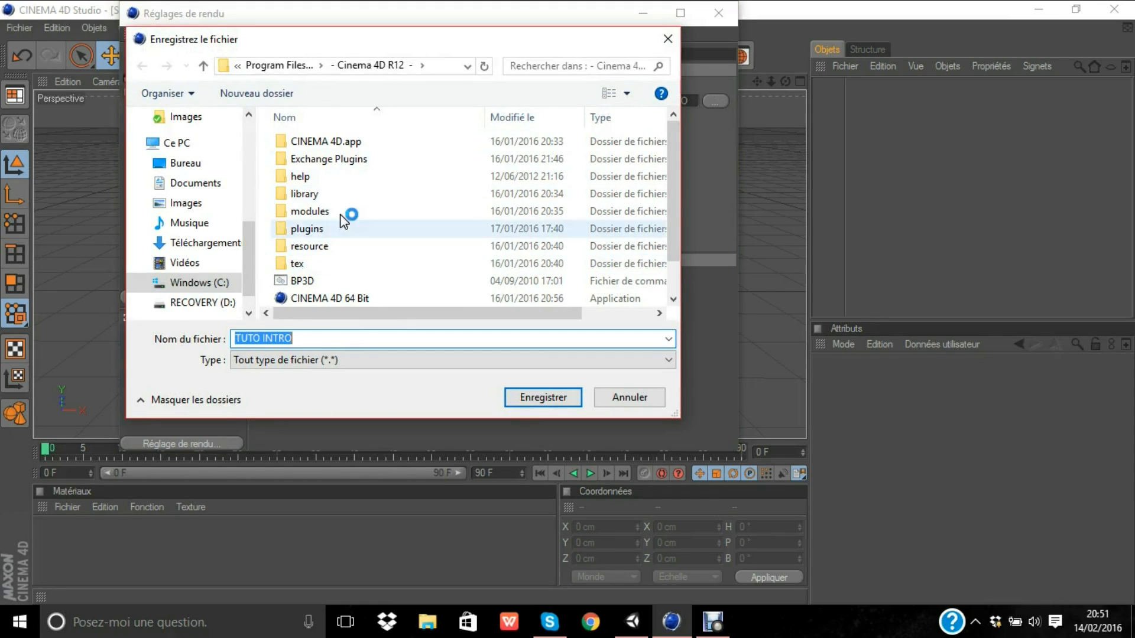
pyautogui.scroll(-1, 331, 177)
pyautogui.scroll(3, 218, 159)
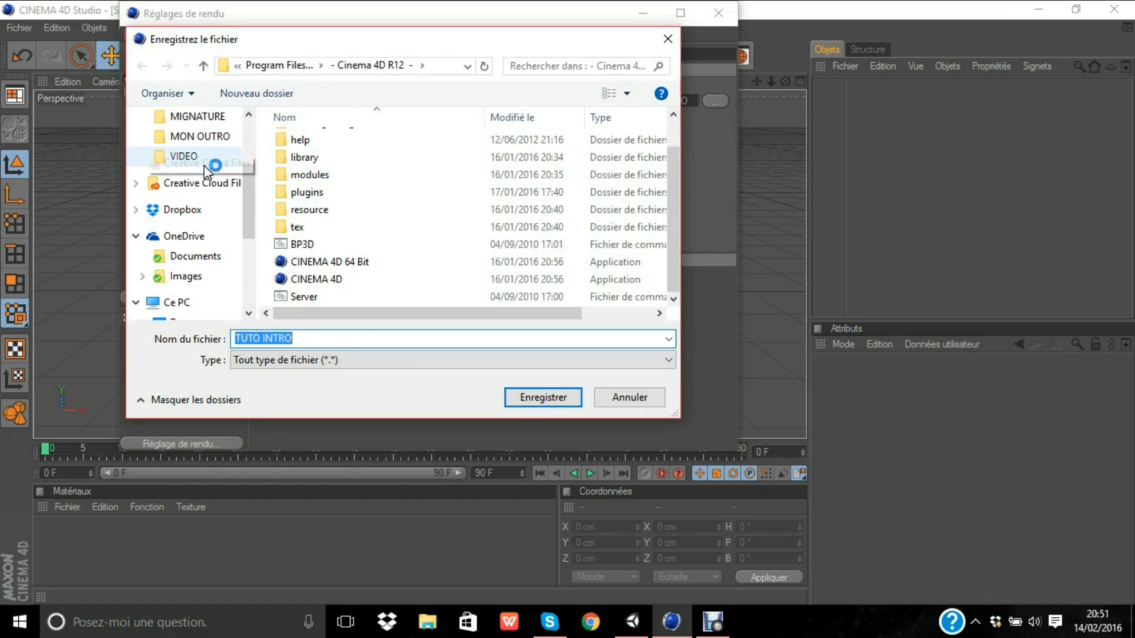
pyautogui.scroll(1, 195, 155)
pyautogui.click(198, 196)
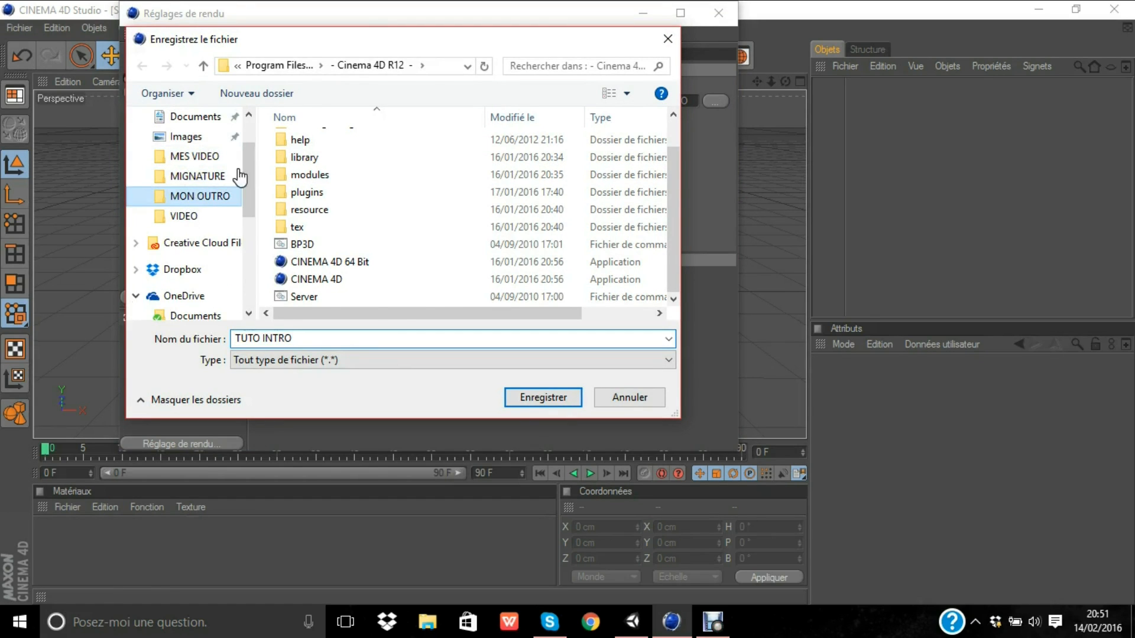
pyautogui.click(354, 65)
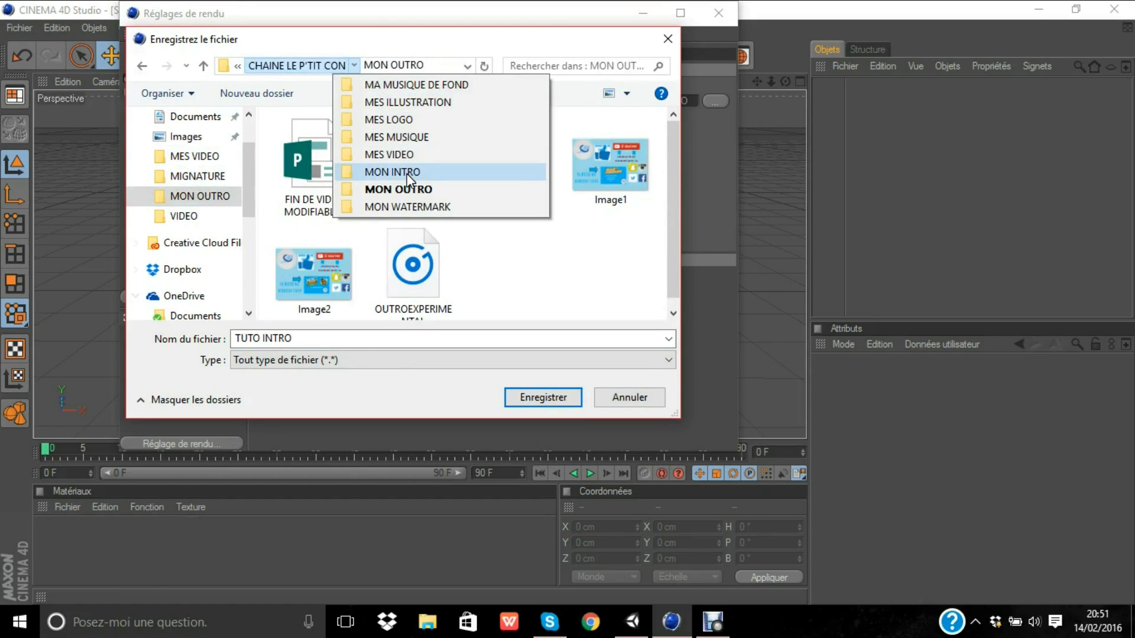
pyautogui.click(416, 123)
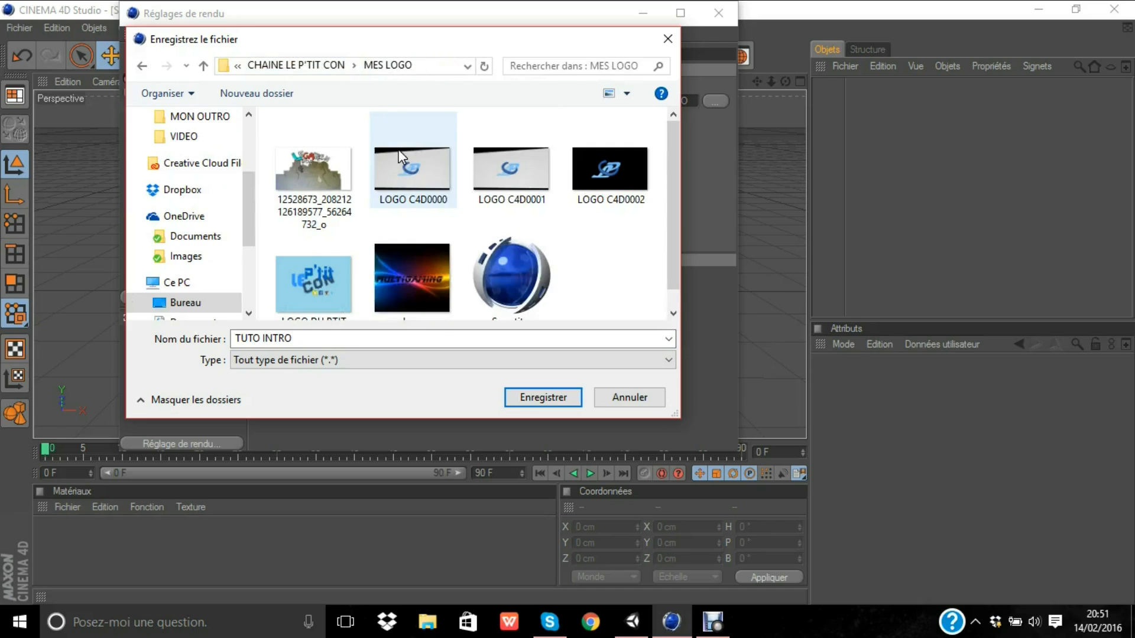
pyautogui.click(548, 403)
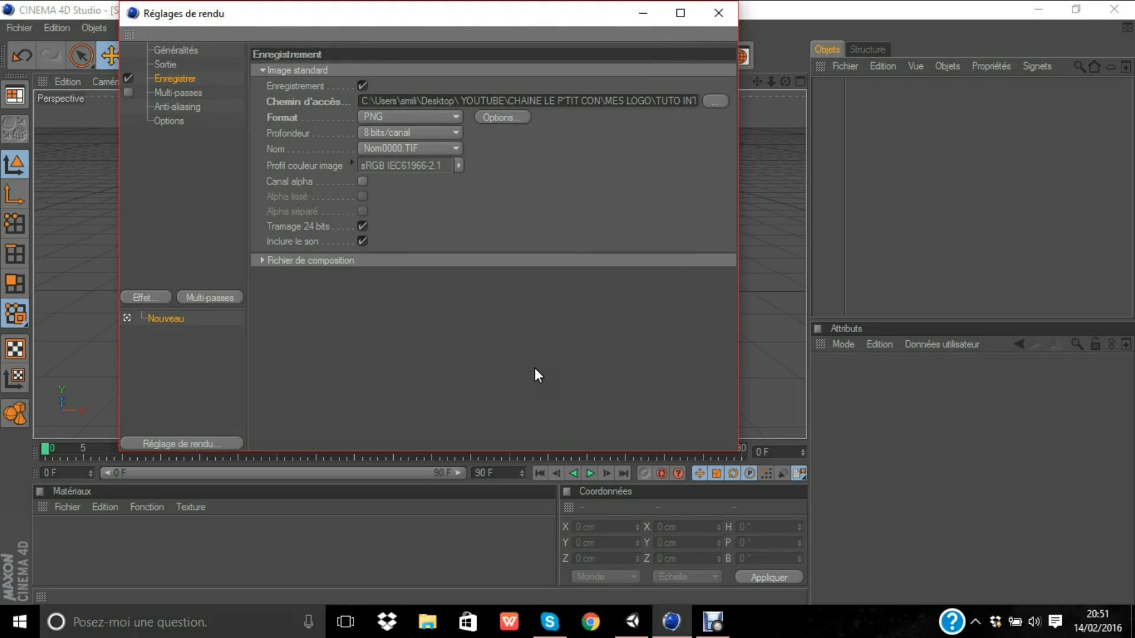
pyautogui.moveTo(331, 22); pyautogui.dragTo(353, 42)
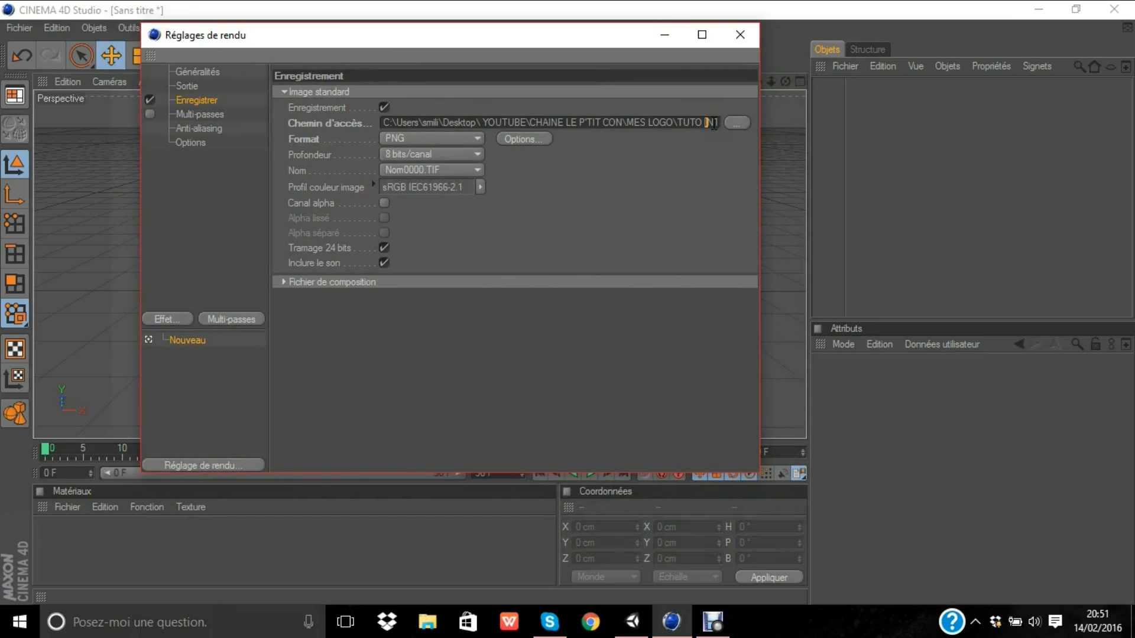
# - Apply the 160 x 120 screen preset to the render output (Sortie) and close the render settings
pyautogui.click(188, 85)
pyautogui.click(292, 91)
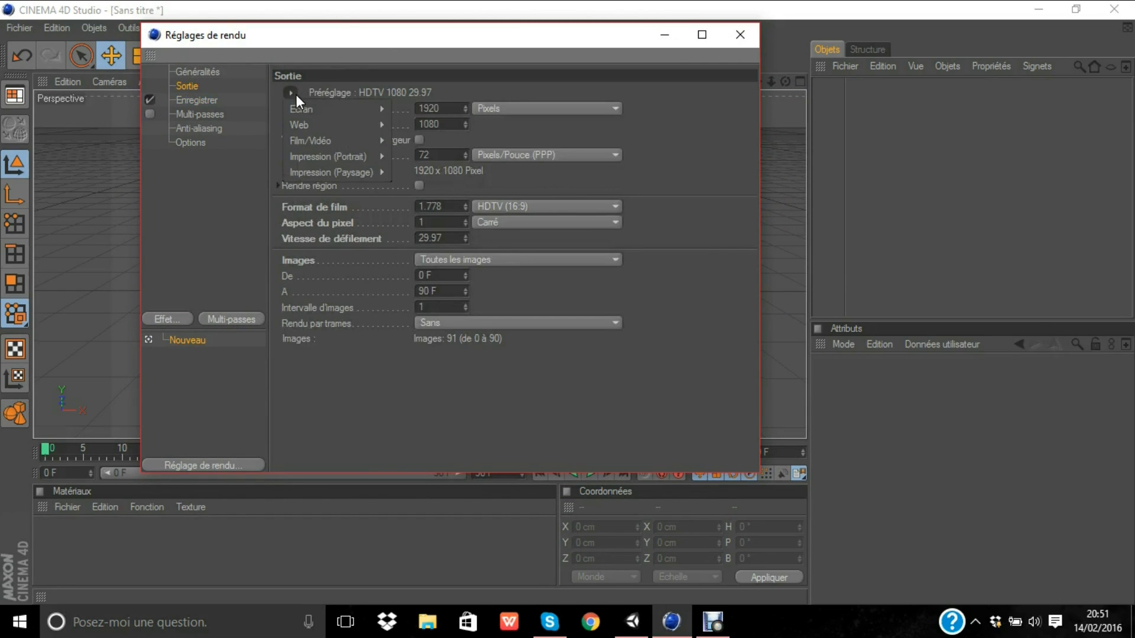
pyautogui.moveTo(363, 157)
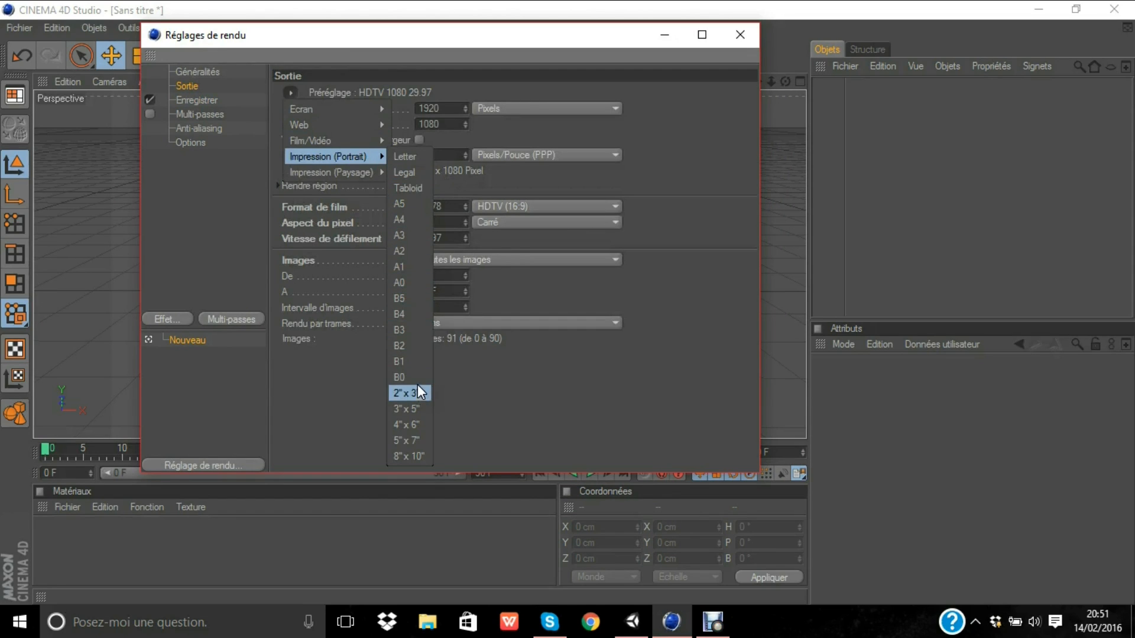
pyautogui.click(492, 347)
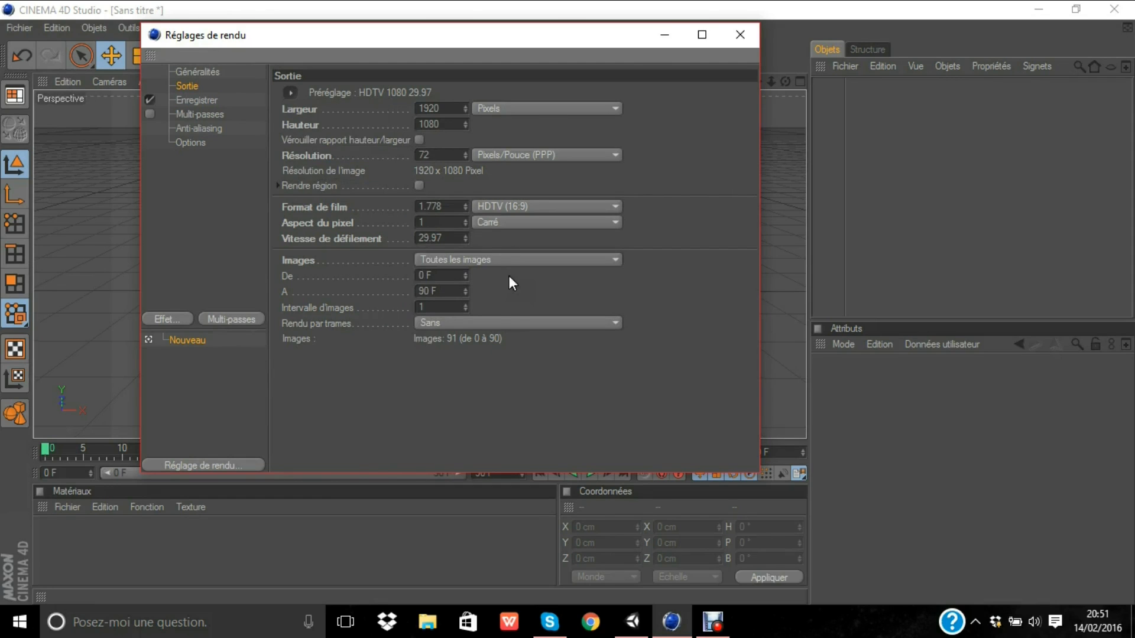
pyautogui.click(537, 108)
pyautogui.click(539, 125)
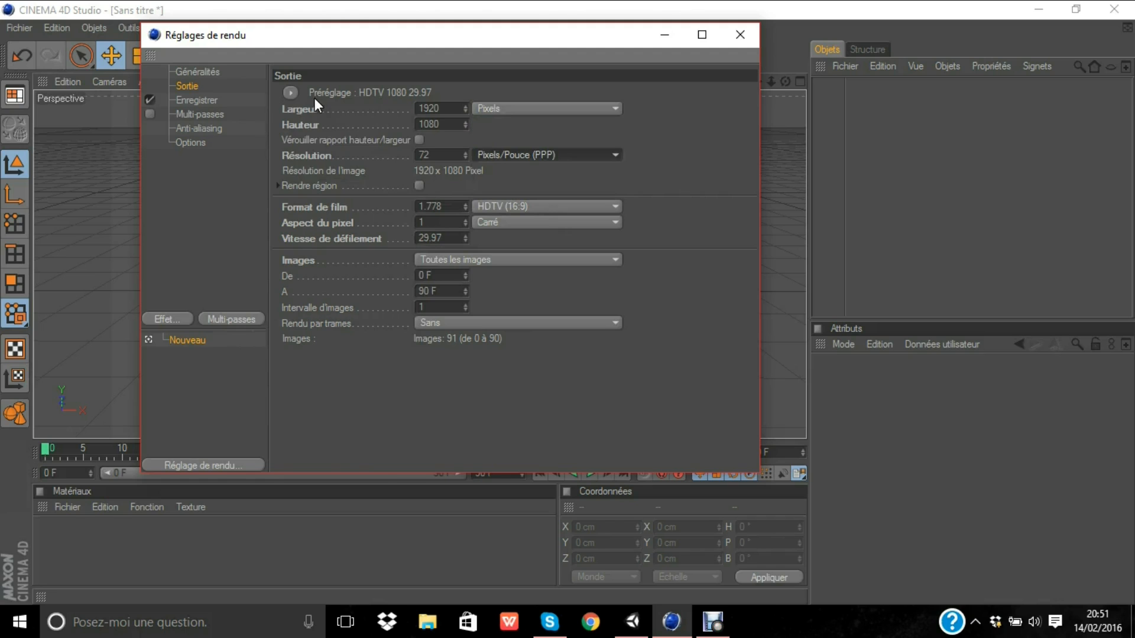
pyautogui.click(290, 93)
pyautogui.moveTo(331, 112)
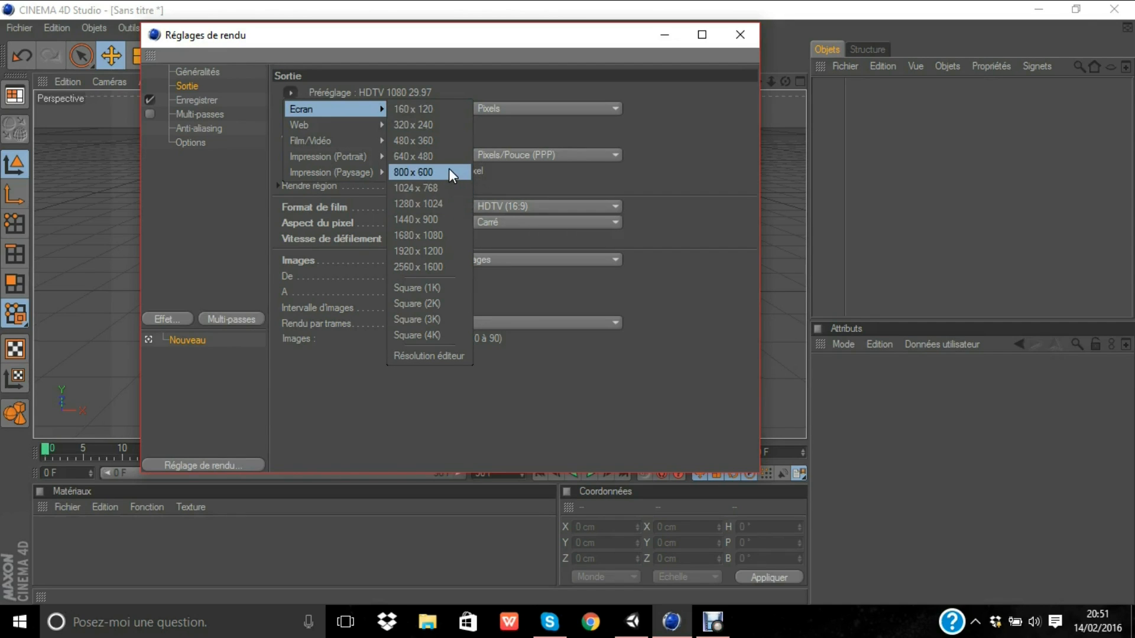
pyautogui.click(444, 113)
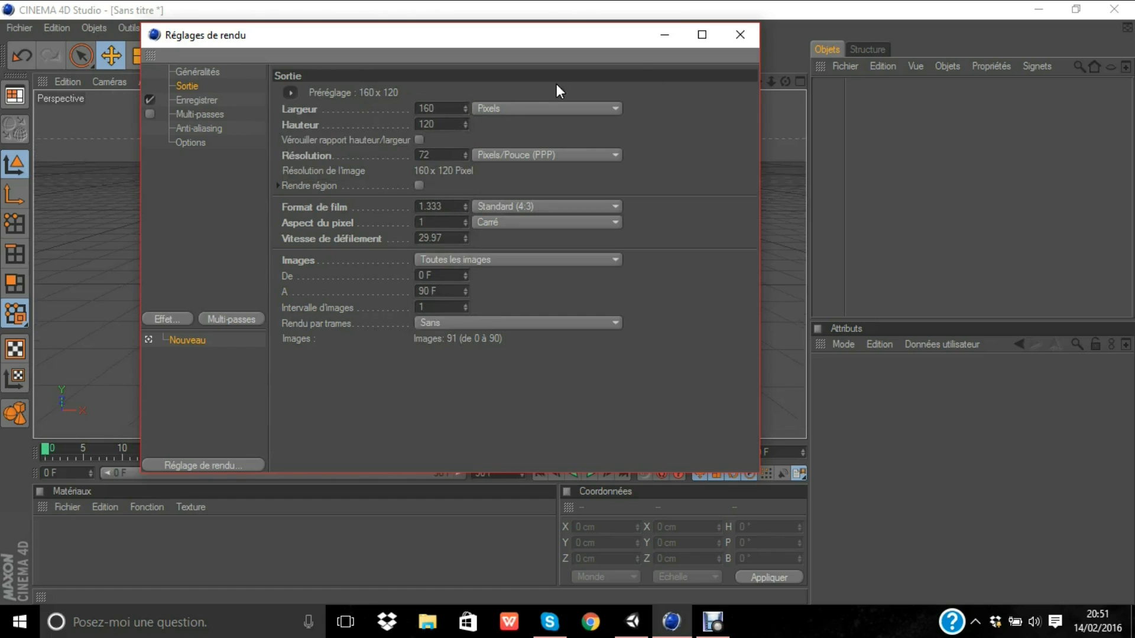
pyautogui.click(741, 34)
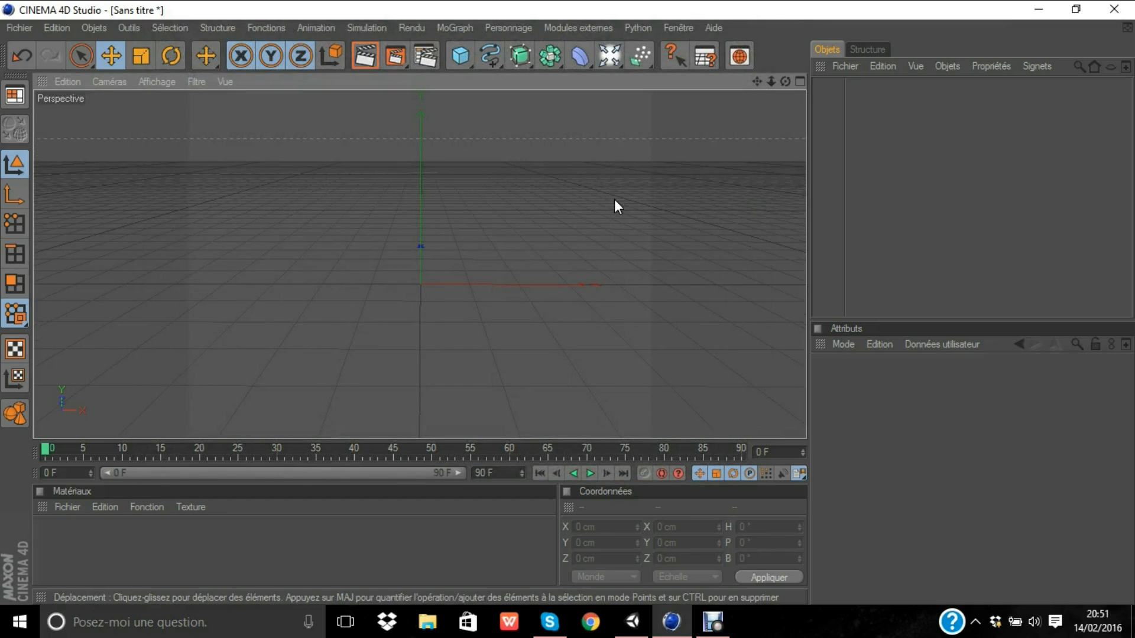
# - Add a MoGraph Mo Texte object and set its text to LE P'TIT CON
pyautogui.moveTo(784, 81); pyautogui.dragTo(568, 302)
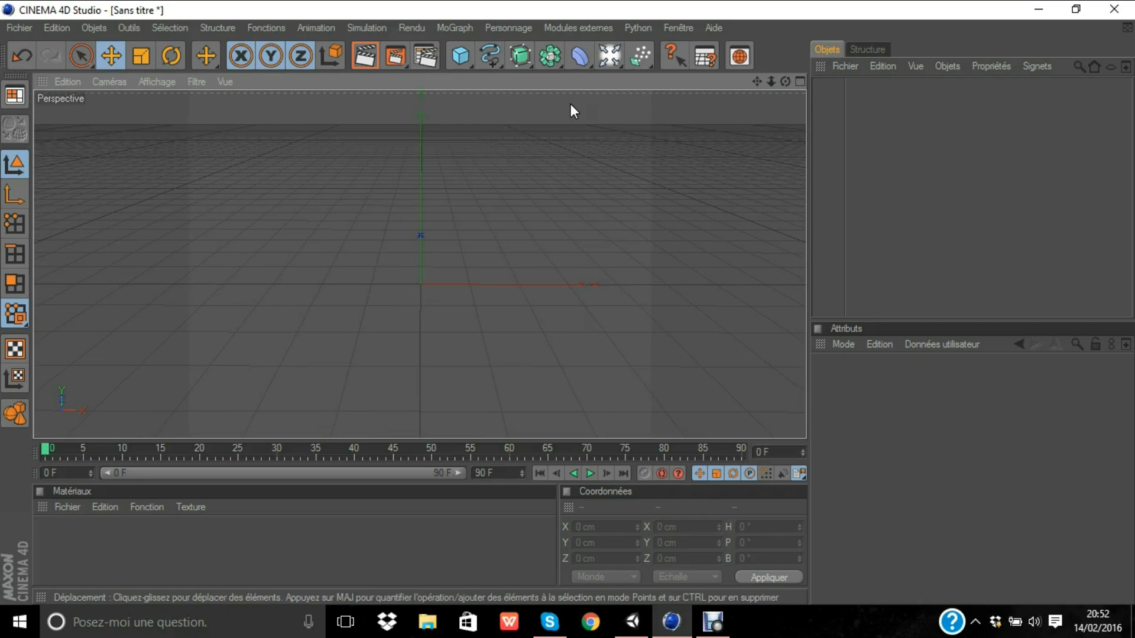
pyautogui.click(462, 32)
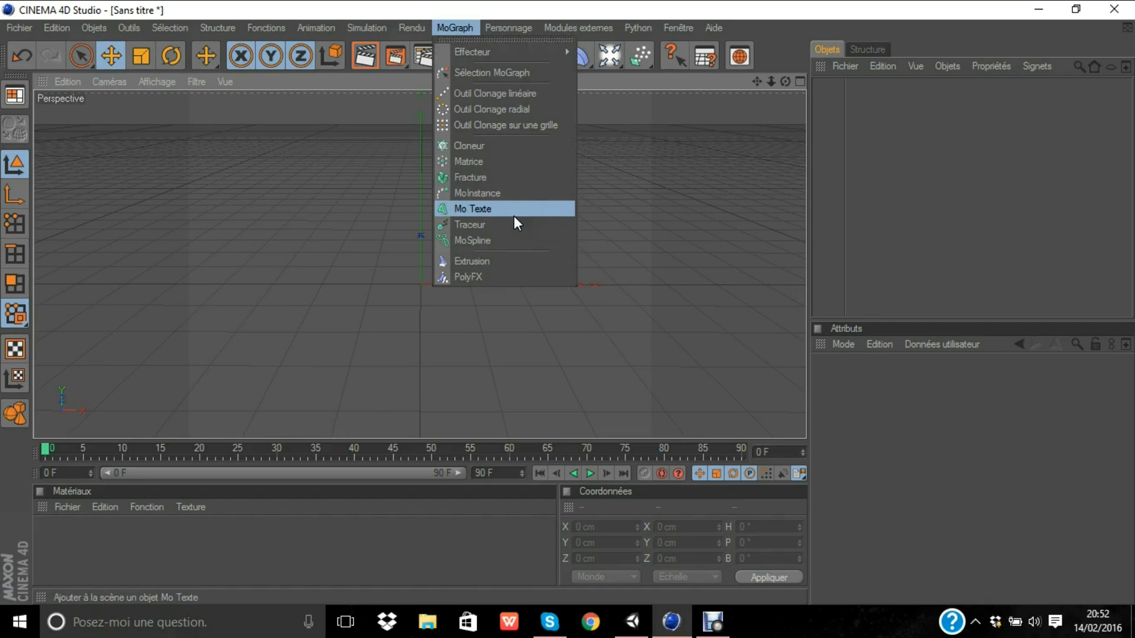
pyautogui.press('Escape')
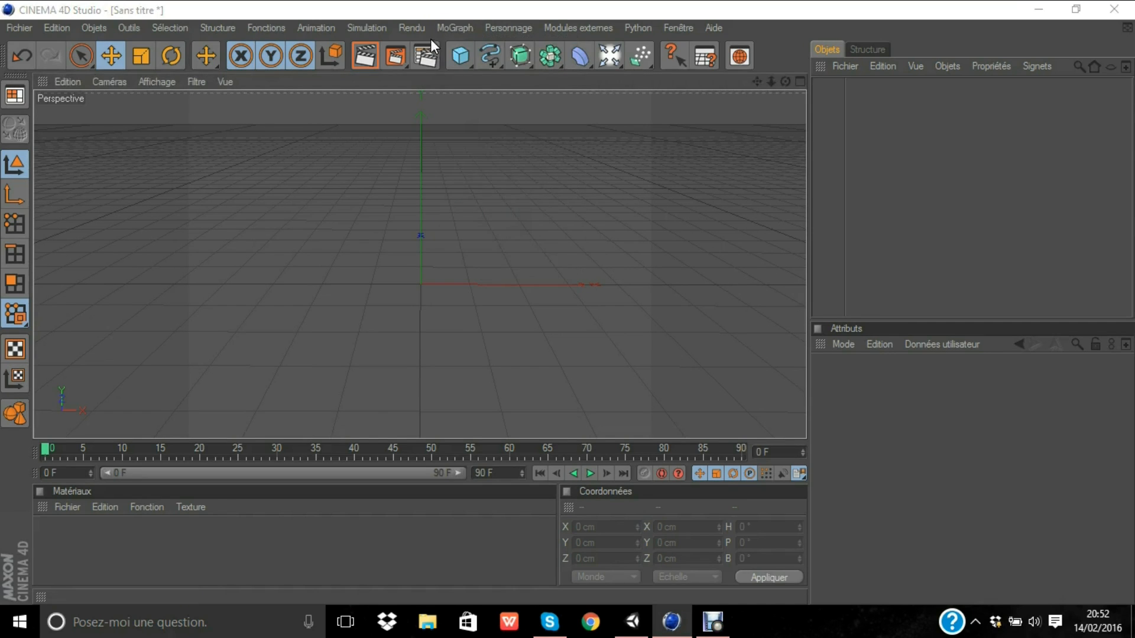
pyautogui.click(455, 28)
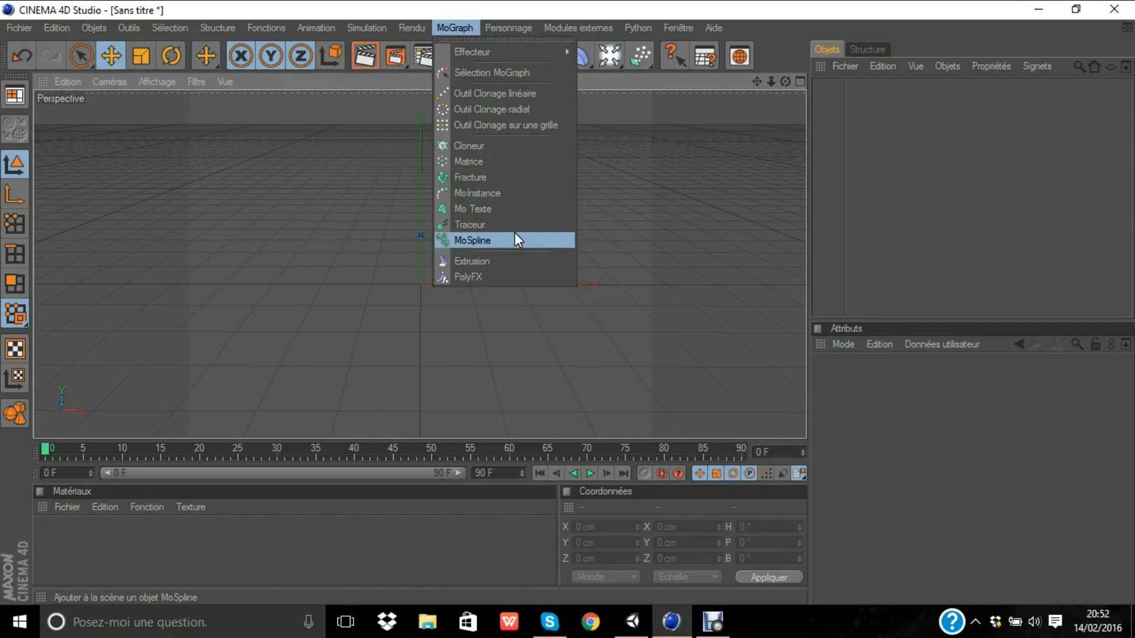
pyautogui.click(505, 209)
pyautogui.moveTo(936, 483); pyautogui.dragTo(654, 457)
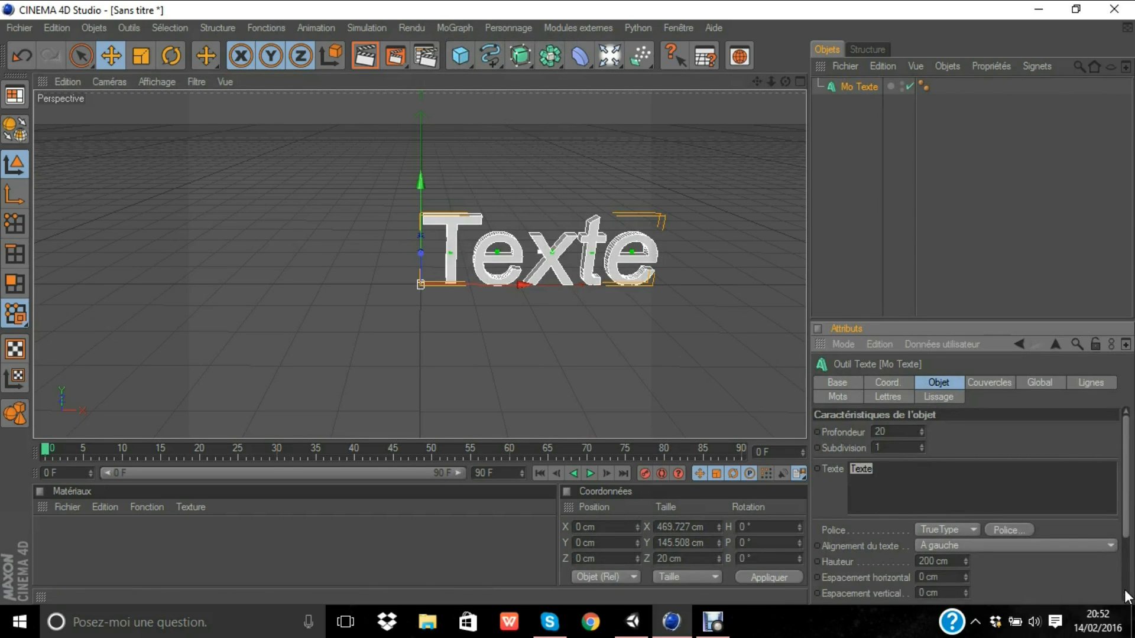
pyautogui.write('LE')
pyautogui.write("P'TIT CON")
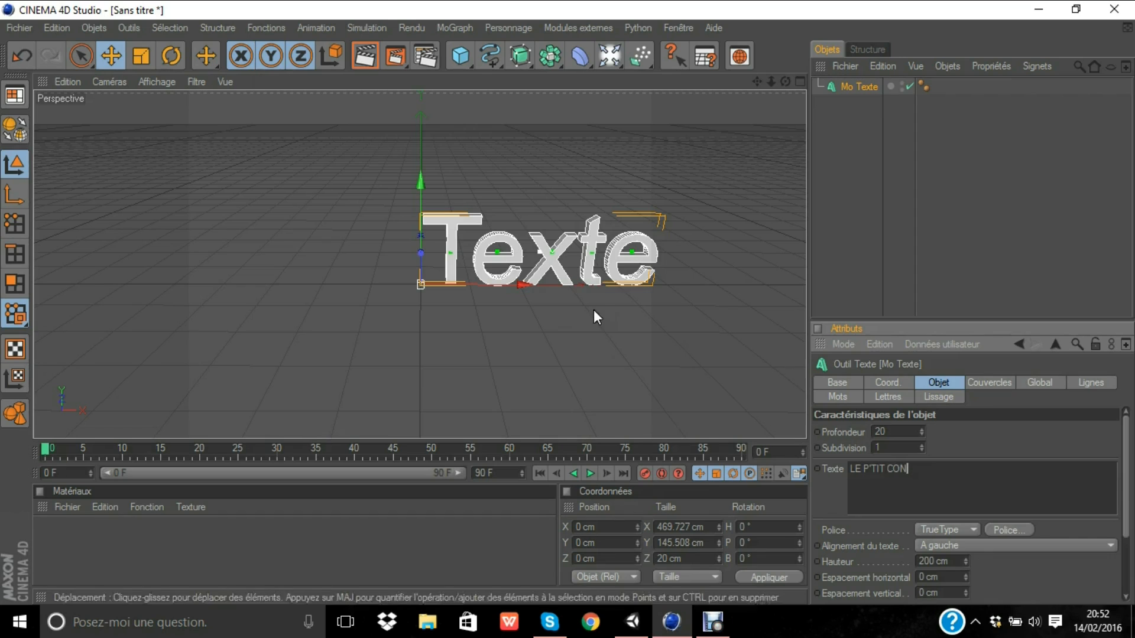
pyautogui.click(686, 335)
pyautogui.click(689, 239)
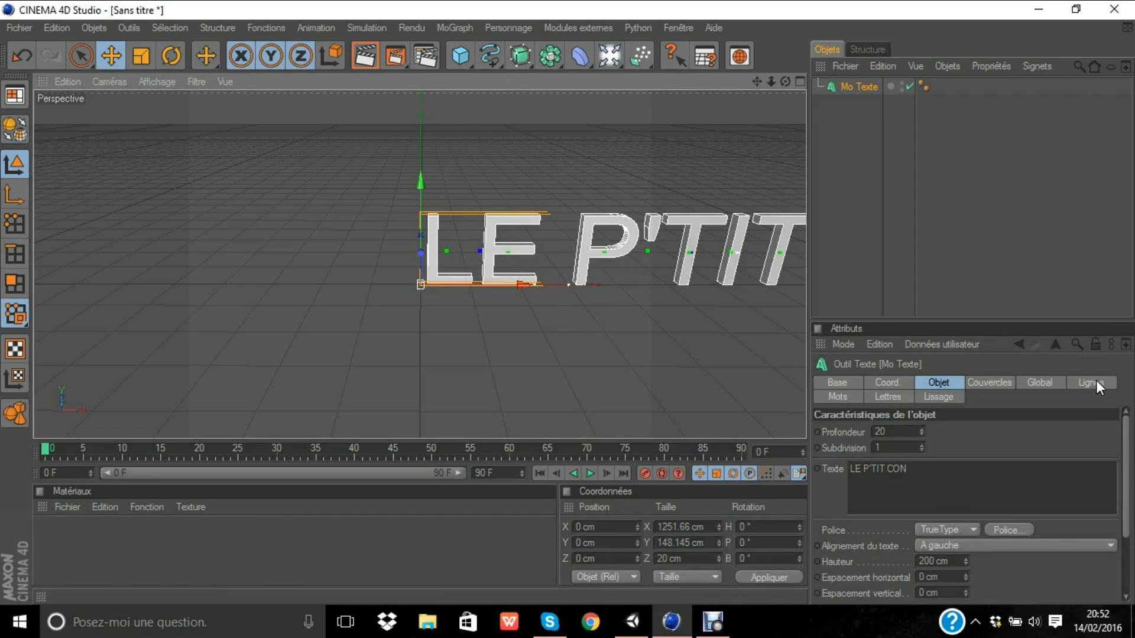
# - Set the text alignment of the Mo Texte object to Centré, leaving the font selection without a change
pyautogui.click(1020, 529)
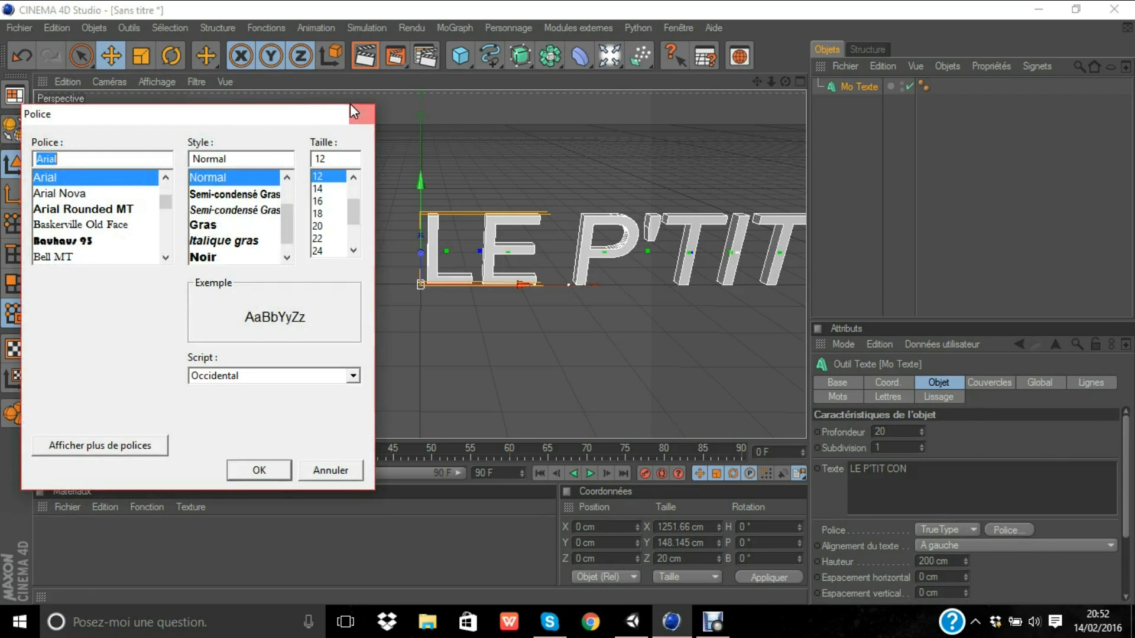
pyautogui.click(362, 113)
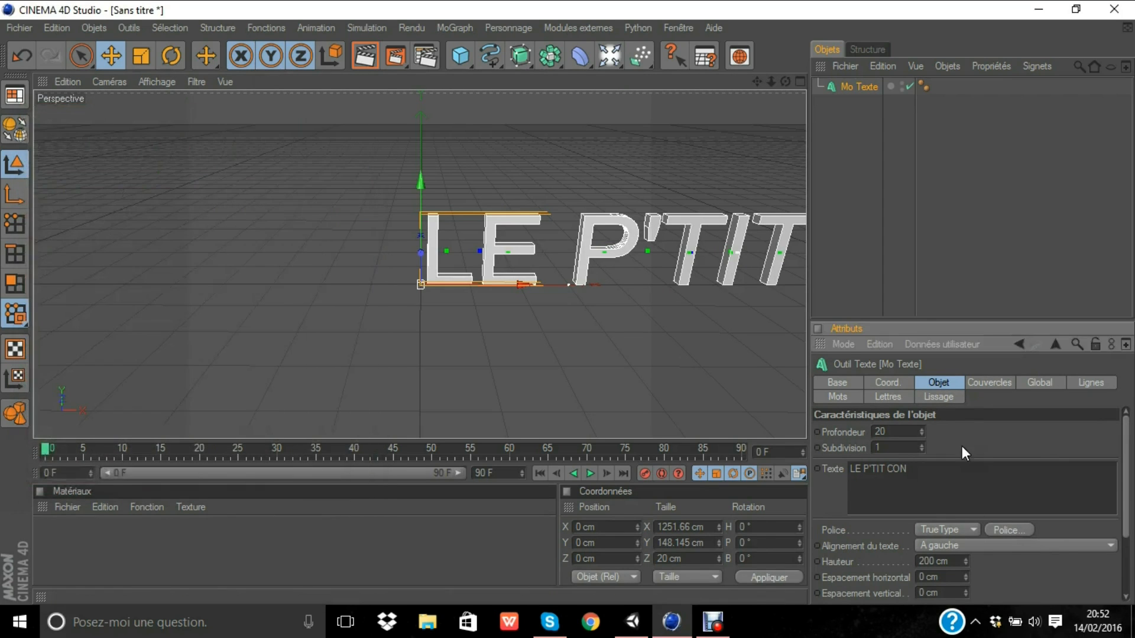
pyautogui.click(1005, 547)
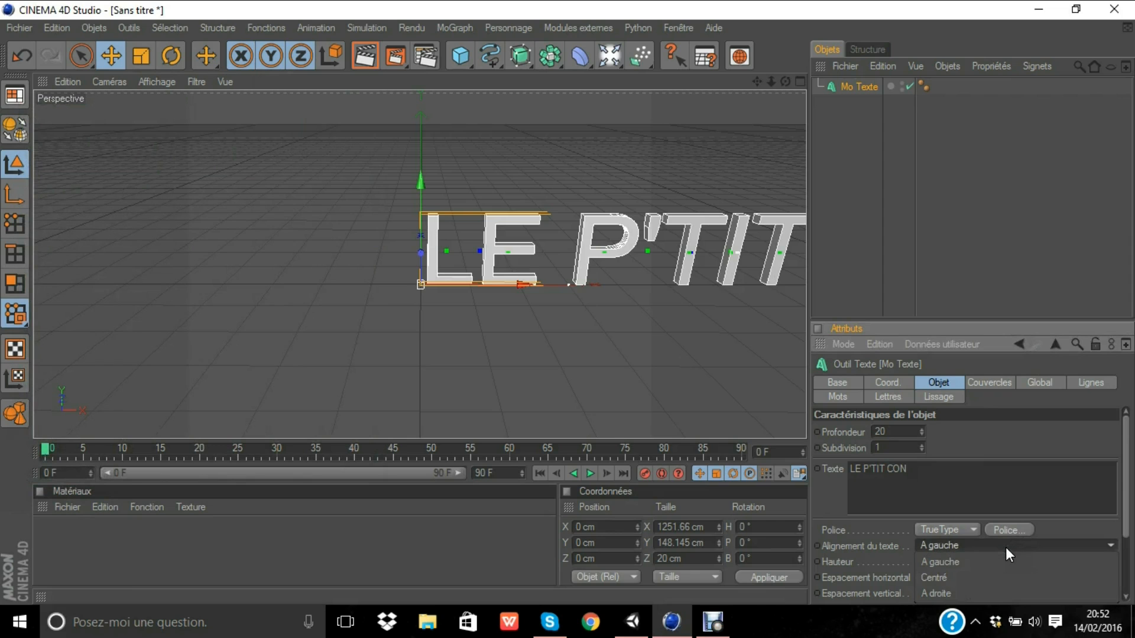
pyautogui.click(996, 576)
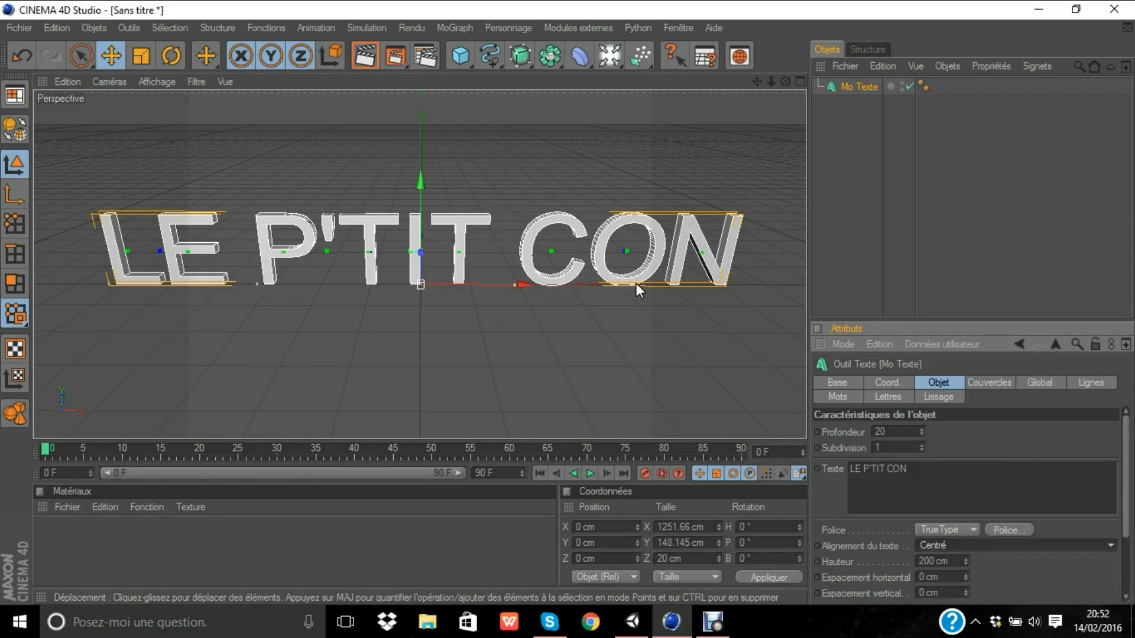
# - Move the LE P'TIT CON text down to about Y -68 cm and preview it with a render of the active view
pyautogui.moveTo(420, 182); pyautogui.dragTo(420, 204)
pyautogui.moveTo(569, 306); pyautogui.dragTo(568, 319)
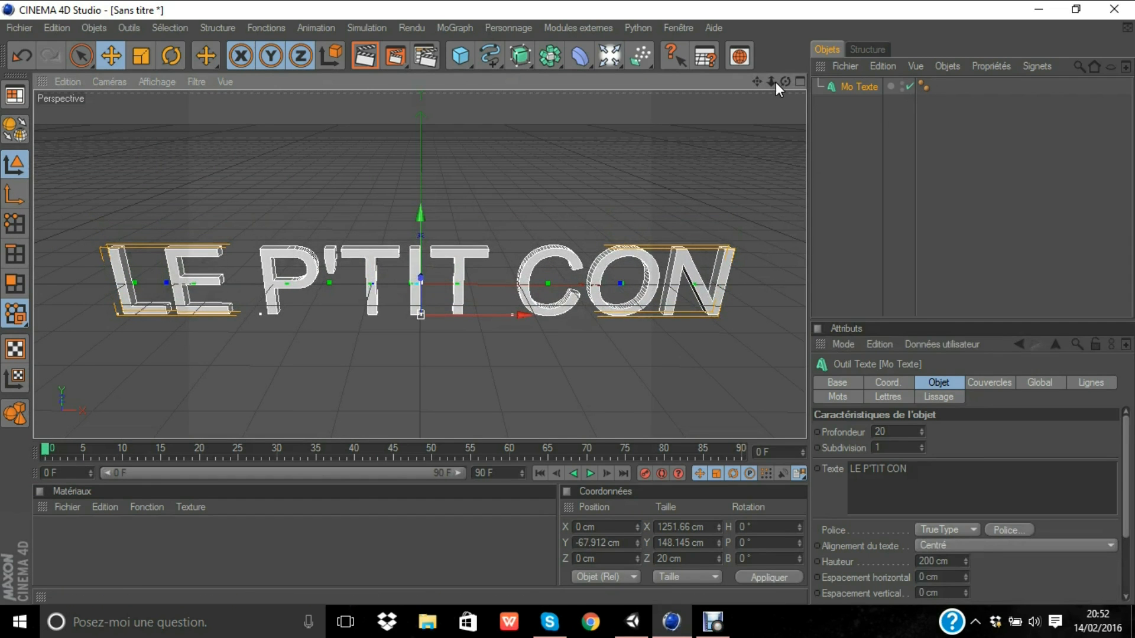
pyautogui.moveTo(784, 82); pyautogui.dragTo(568, 302)
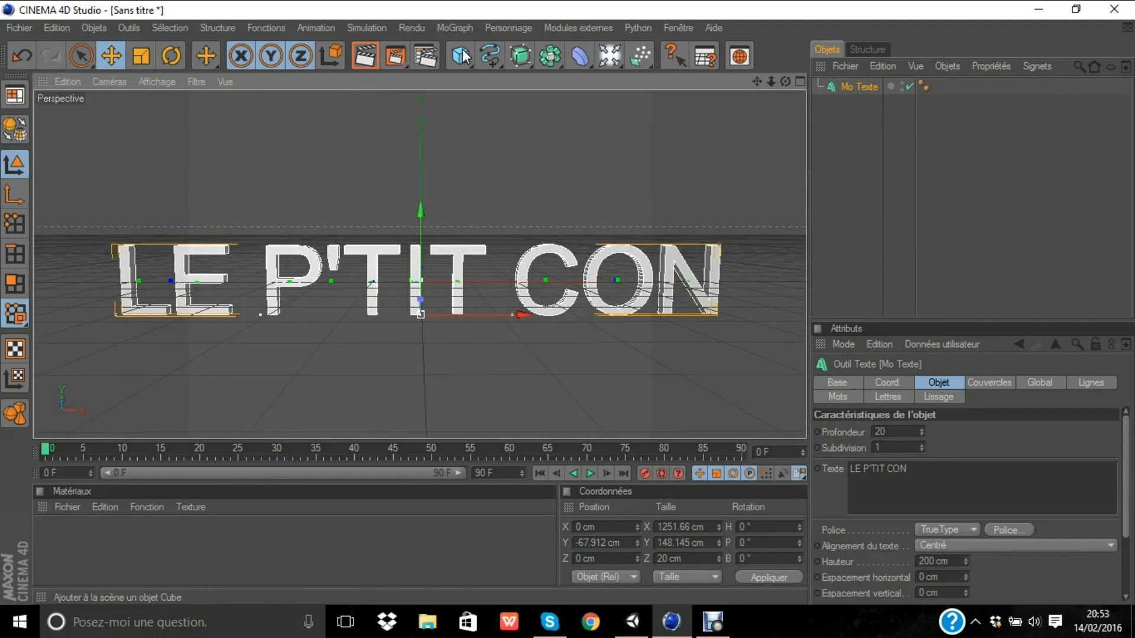
pyautogui.click(367, 62)
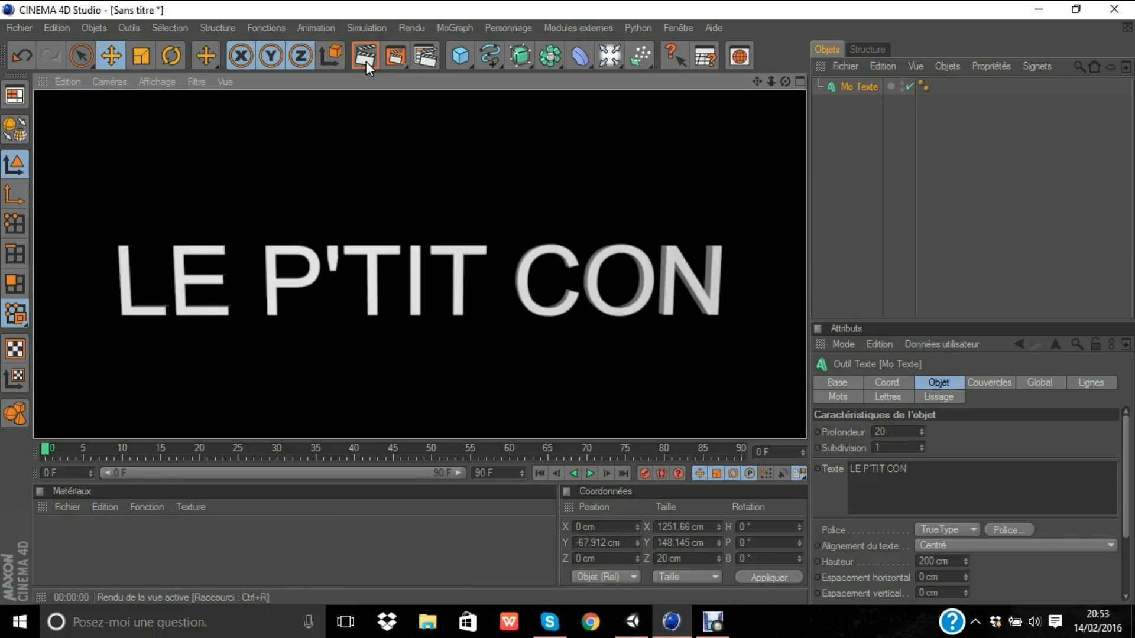
# - Reposition the LE P'TIT CON text near the world origin, at about X 0 cm, Y 11 cm and Z 0 cm
pyautogui.moveTo(460, 121); pyautogui.dragTo(469, 127)
pyautogui.moveTo(754, 82)
pyautogui.mouseDown()
pyautogui.moveTo(568, 307)
pyautogui.moveTo(752, 82)
pyautogui.mouseUp()
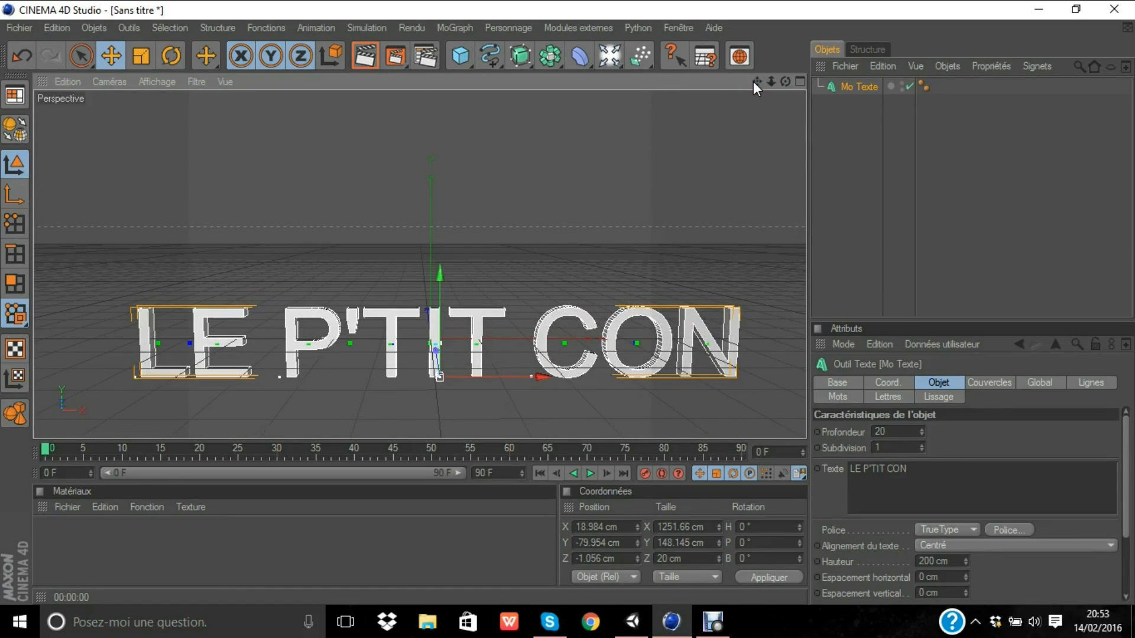
pyautogui.moveTo(575, 391); pyautogui.dragTo(567, 303)
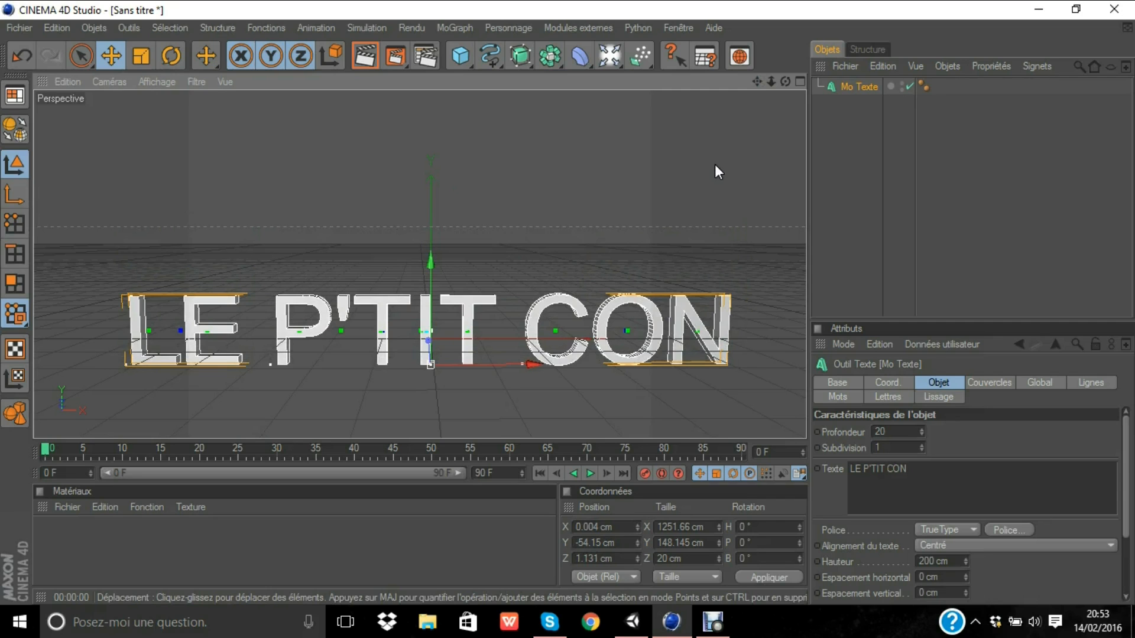
pyautogui.moveTo(771, 82); pyautogui.dragTo(569, 396)
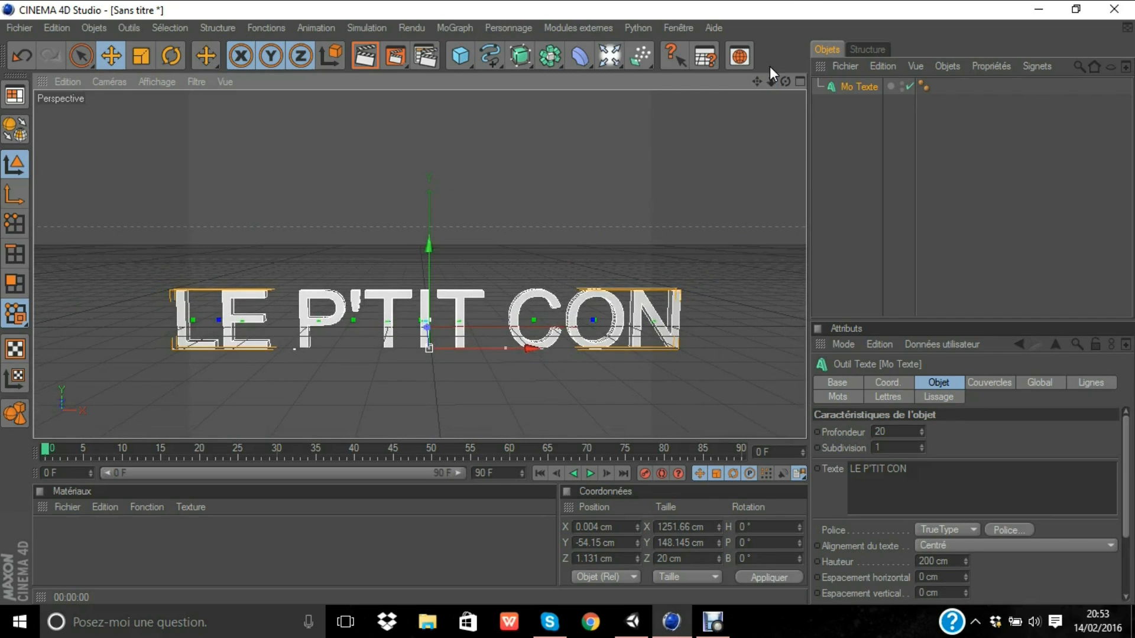
pyautogui.moveTo(759, 81); pyautogui.dragTo(568, 303)
pyautogui.moveTo(683, 326); pyautogui.dragTo(682, 330)
pyautogui.moveTo(450, 212); pyautogui.dragTo(568, 304)
pyautogui.click(487, 361)
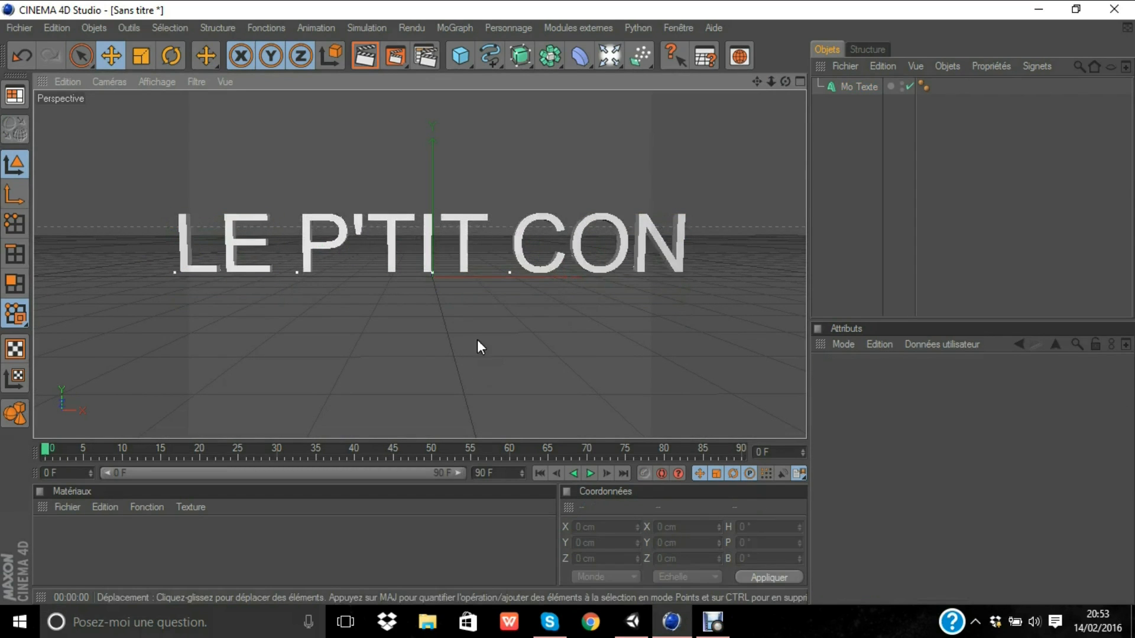
# - Set both the Début and Fin caps of the LE P'TIT CON text to Couvercle et biseau
pyautogui.click(385, 224)
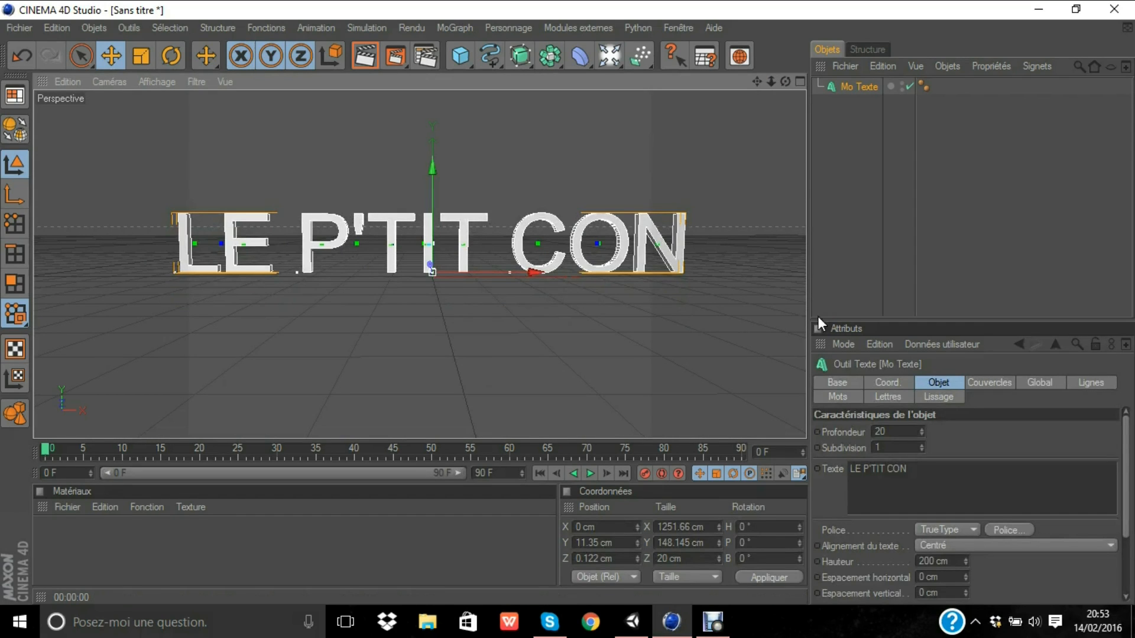
pyautogui.click(990, 384)
pyautogui.click(999, 431)
pyautogui.click(996, 496)
pyautogui.click(997, 478)
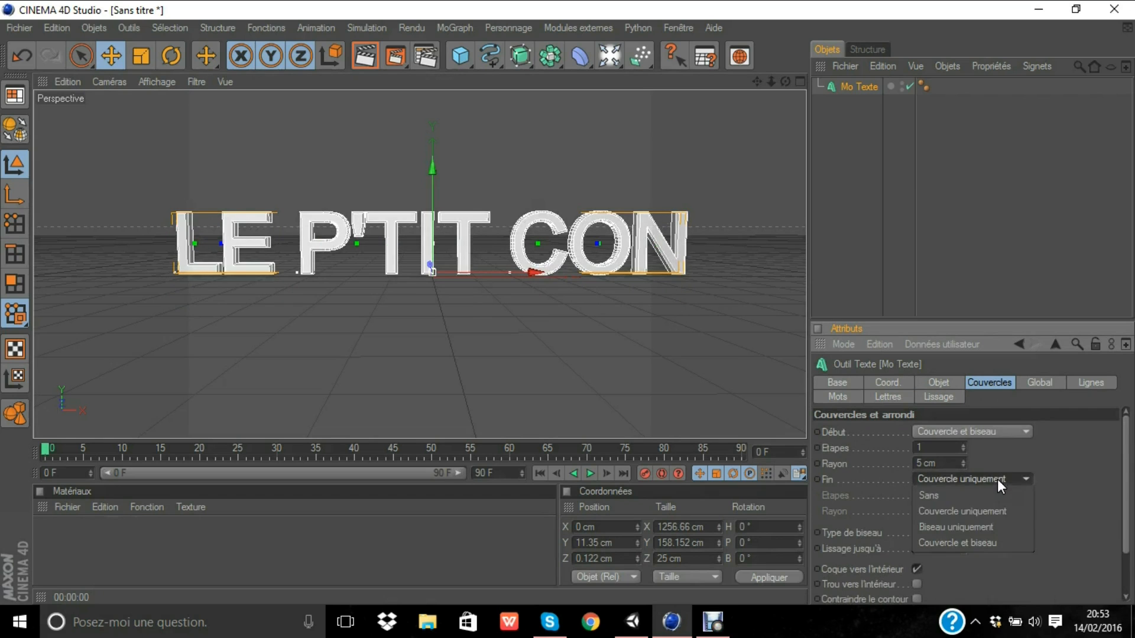
pyautogui.click(984, 543)
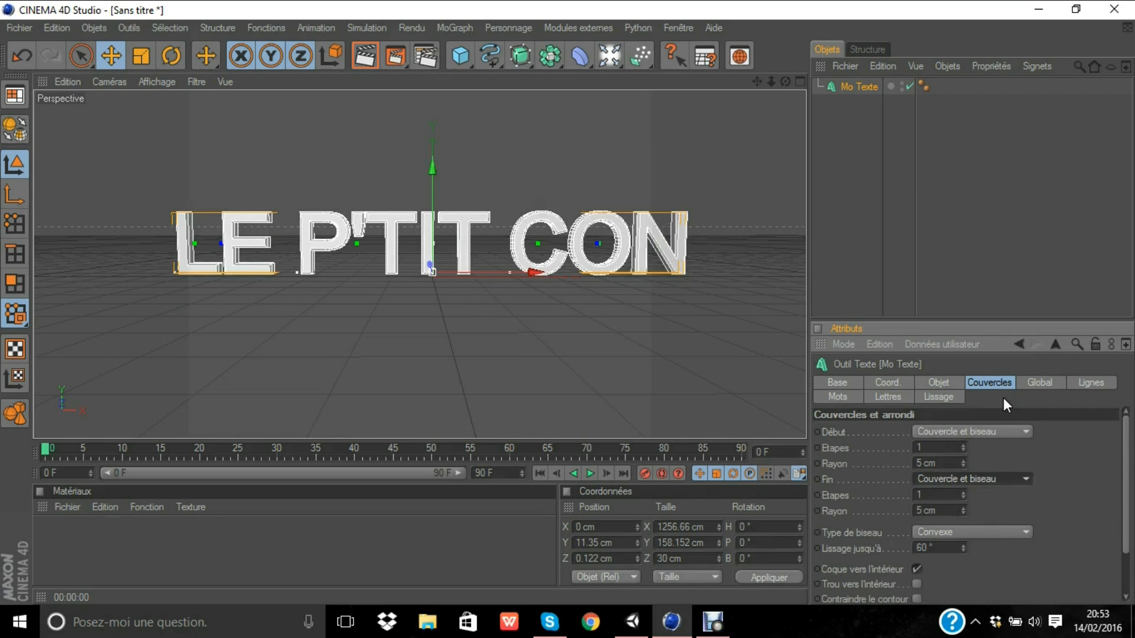
# - Set the text's Hauteur to 199 cm and its Profondeur to 40 in the object properties
pyautogui.scroll(5, 671, 333)
pyautogui.scroll(-6, 672, 332)
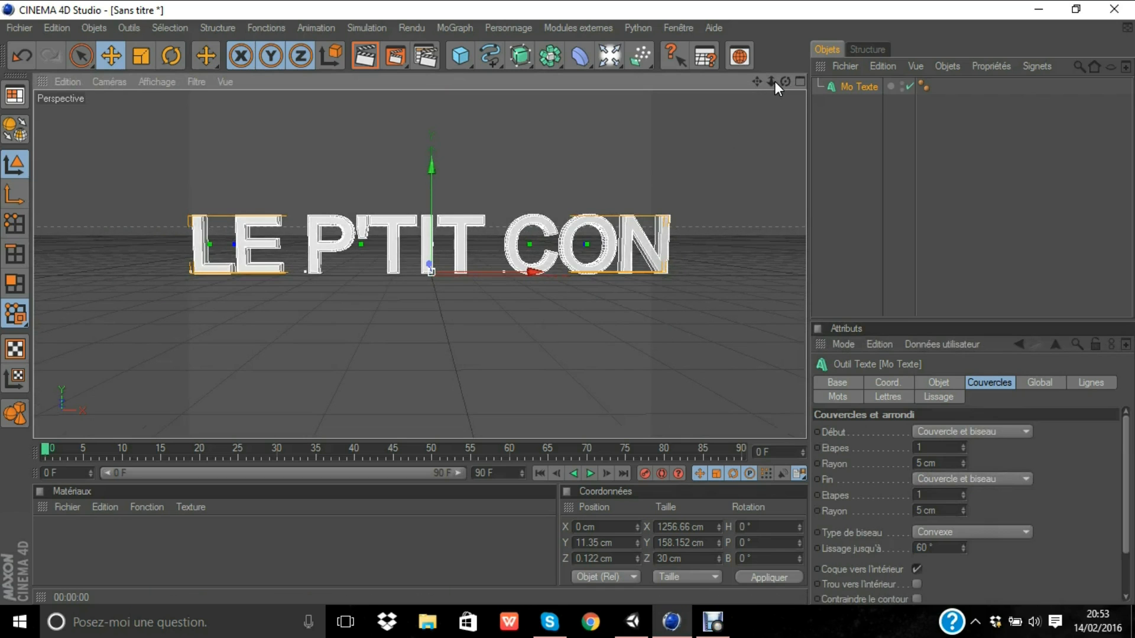
pyautogui.moveTo(786, 81); pyautogui.dragTo(568, 303)
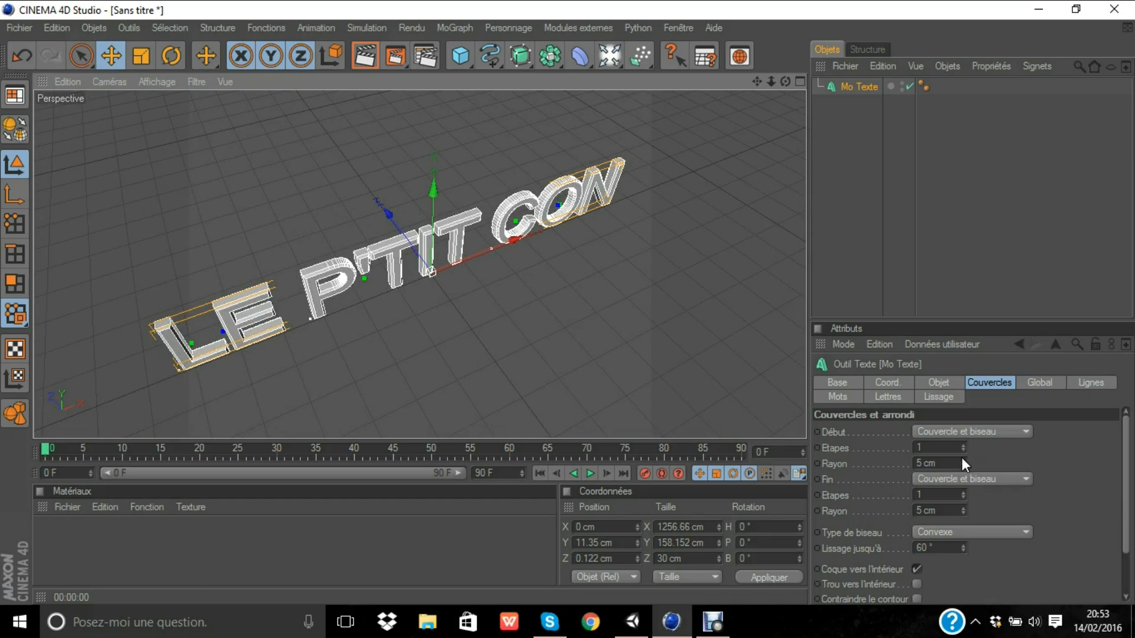
pyautogui.click(892, 384)
pyautogui.click(937, 383)
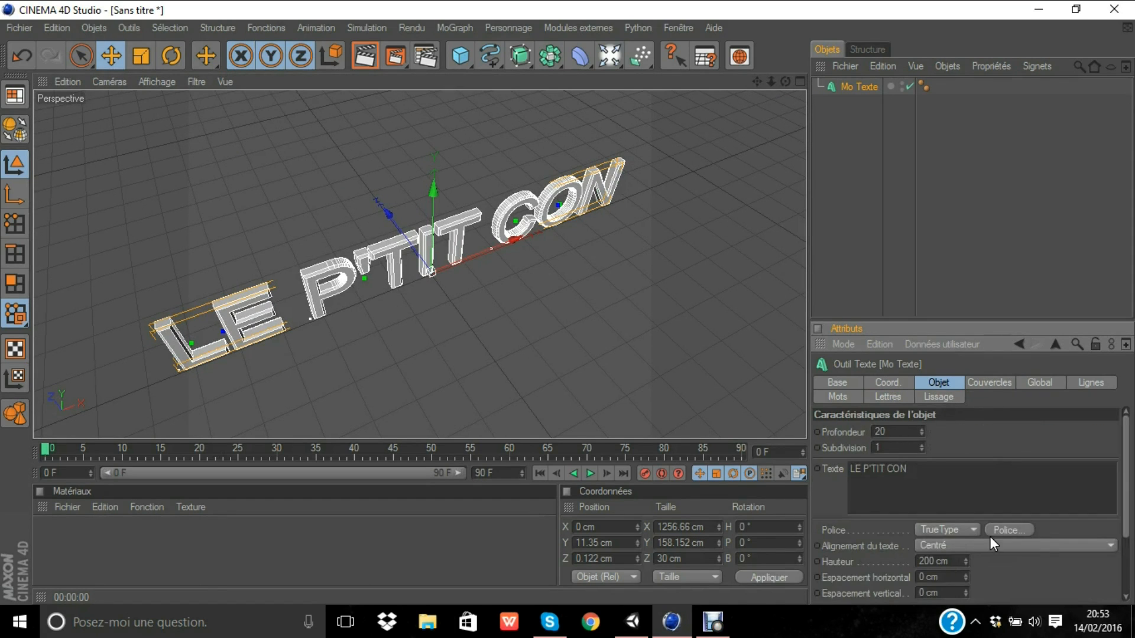
pyautogui.scroll(-3, 981, 541)
pyautogui.scroll(-1, 935, 480)
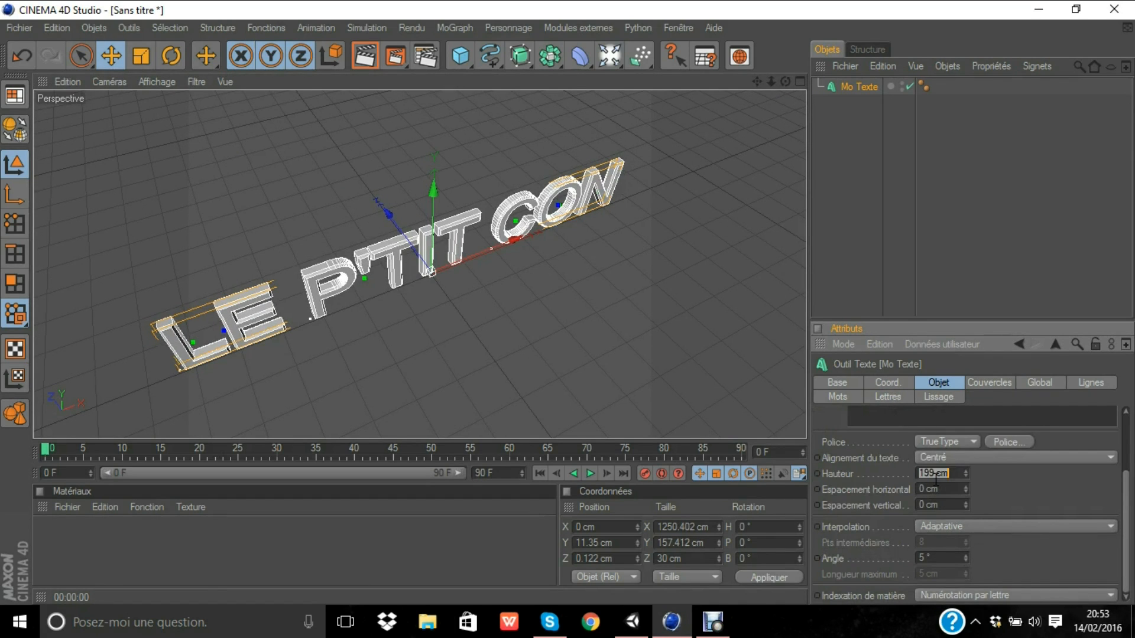
pyautogui.scroll(9, 947, 473)
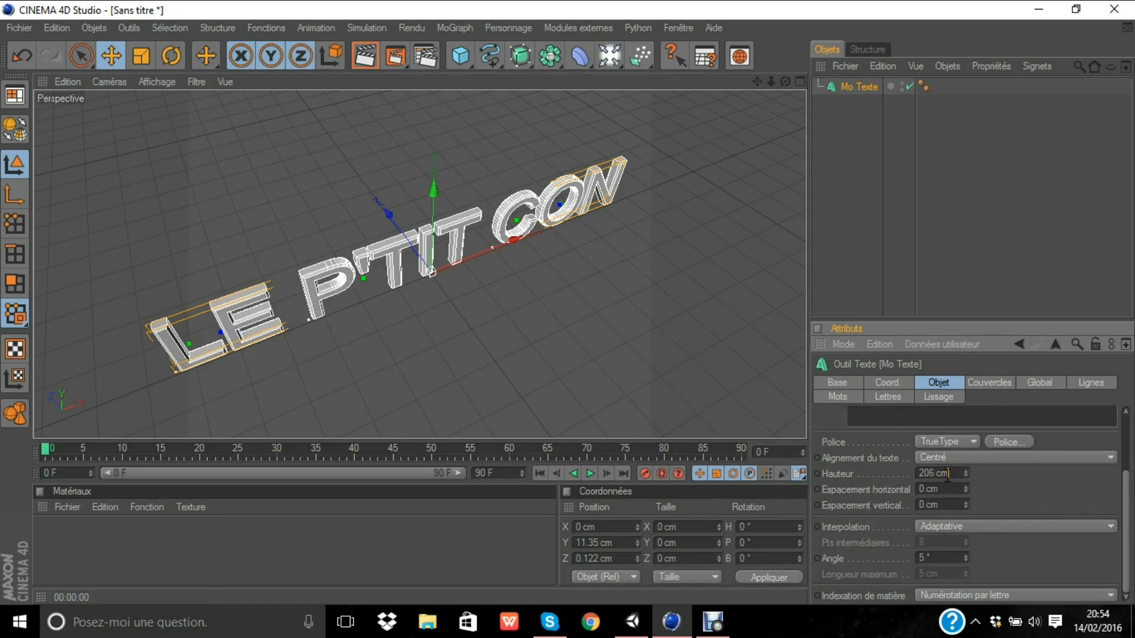
pyautogui.scroll(-9, 947, 474)
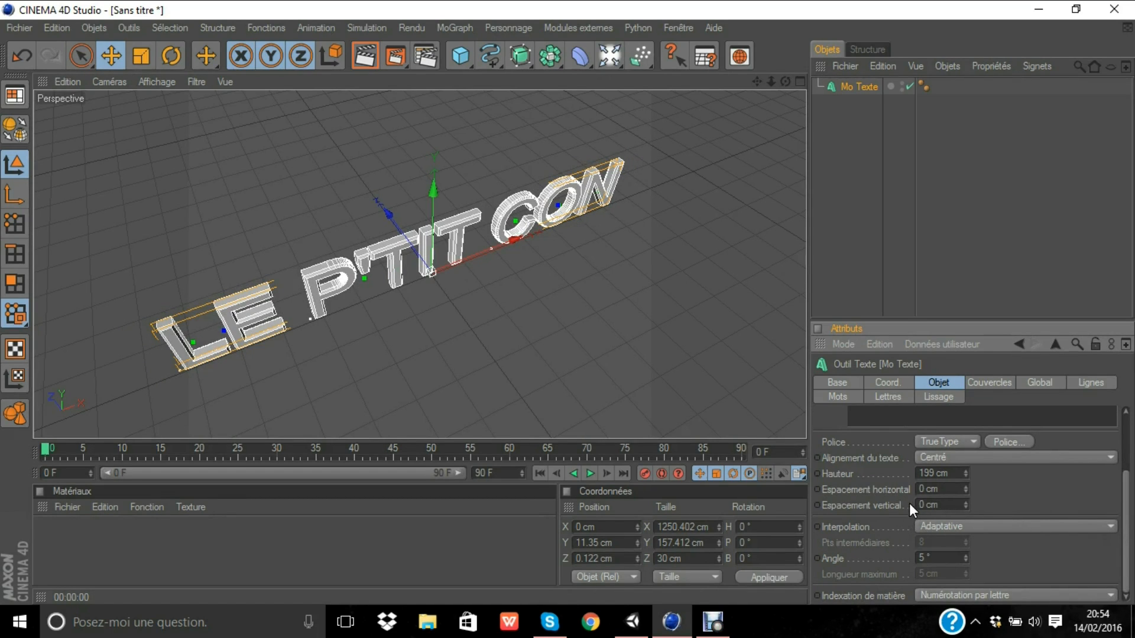
pyautogui.scroll(3, 920, 465)
pyautogui.scroll(20, 891, 428)
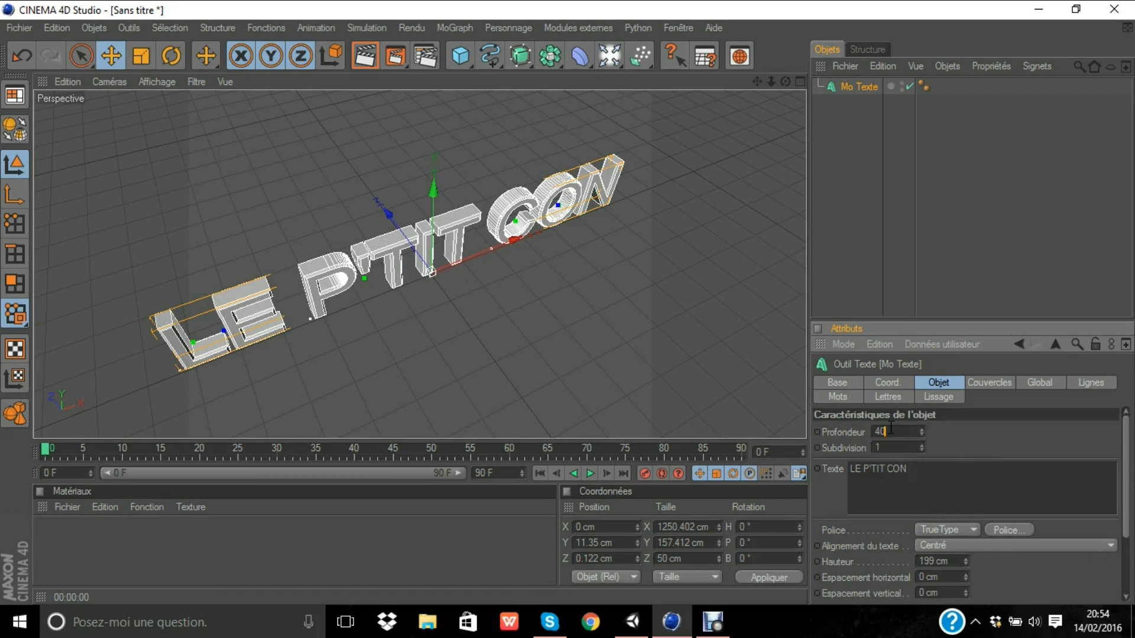
# - Set the LE P'TIT CON text's Profondeur to 45 and its Espacement horizontal to -12 cm
pyautogui.scroll(5, 890, 428)
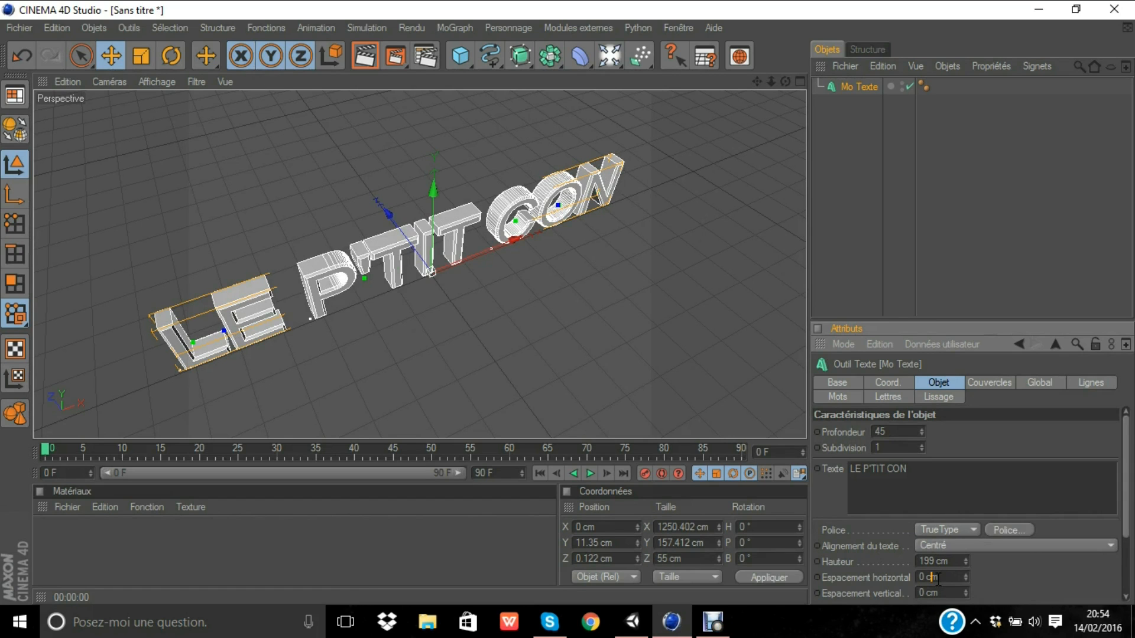
pyautogui.scroll(6, 938, 582)
pyautogui.scroll(-15, 938, 578)
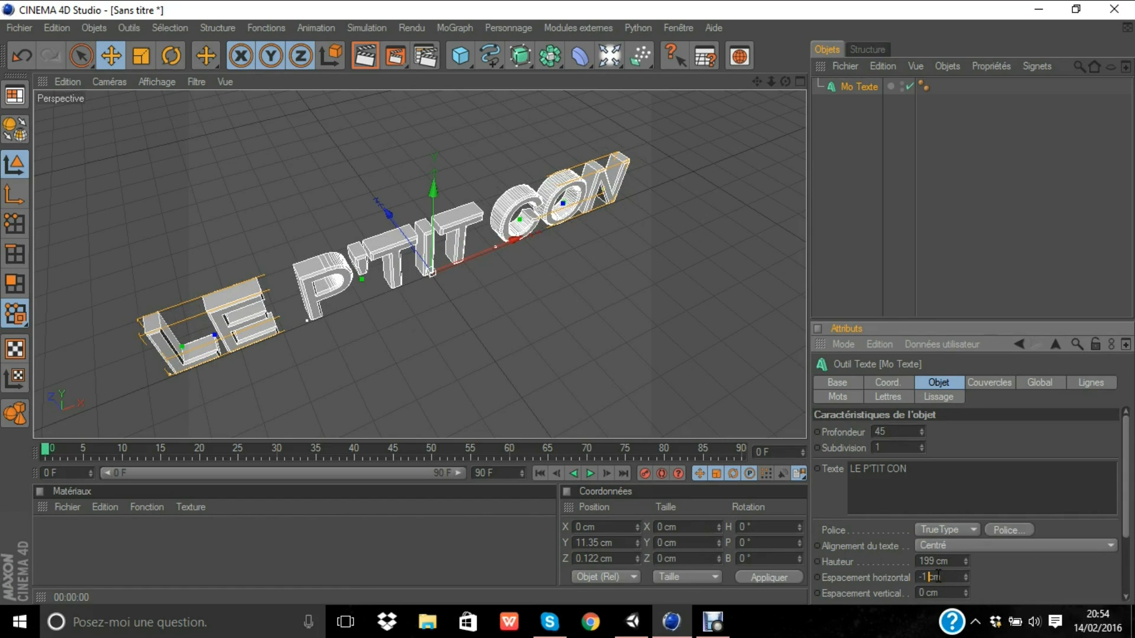
pyautogui.scroll(-3, 938, 577)
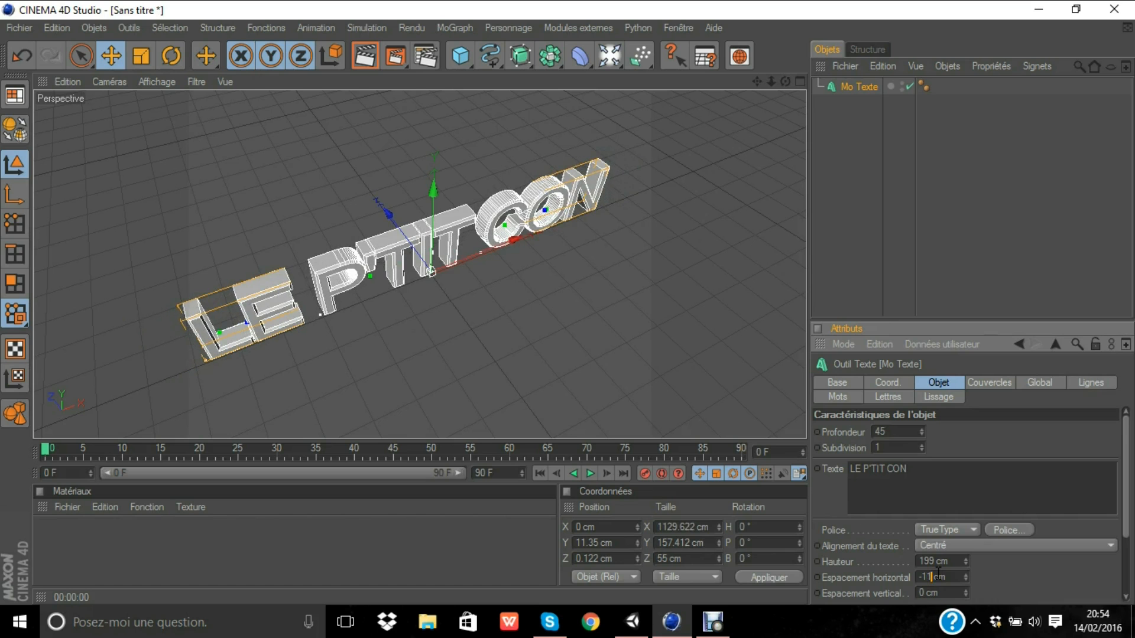
# - Set the text's Espacement vertical to 24 cm and its Espacement horizontal to -4 cm
pyautogui.moveTo(785, 81); pyautogui.dragTo(569, 299)
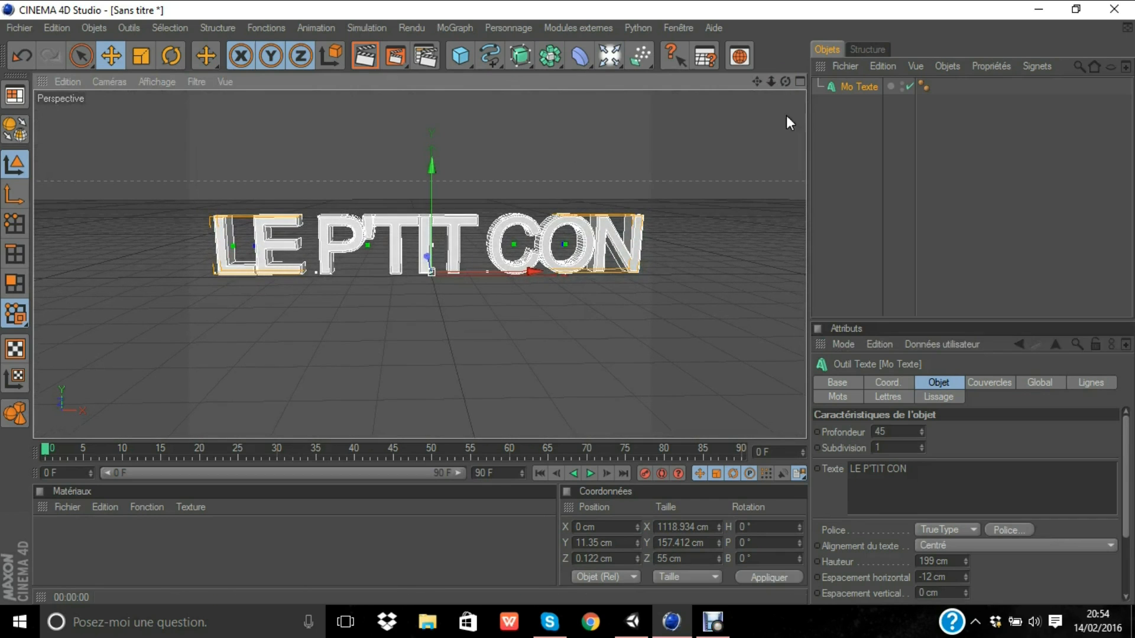
pyautogui.write('12')
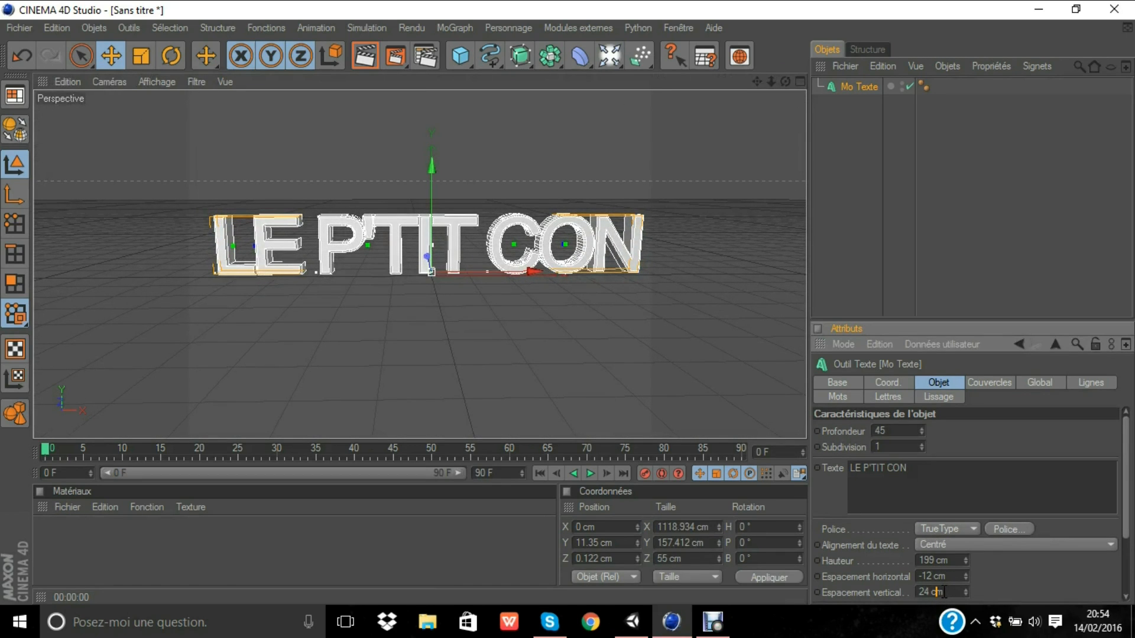
pyautogui.click(948, 574)
pyautogui.scroll(12, 948, 574)
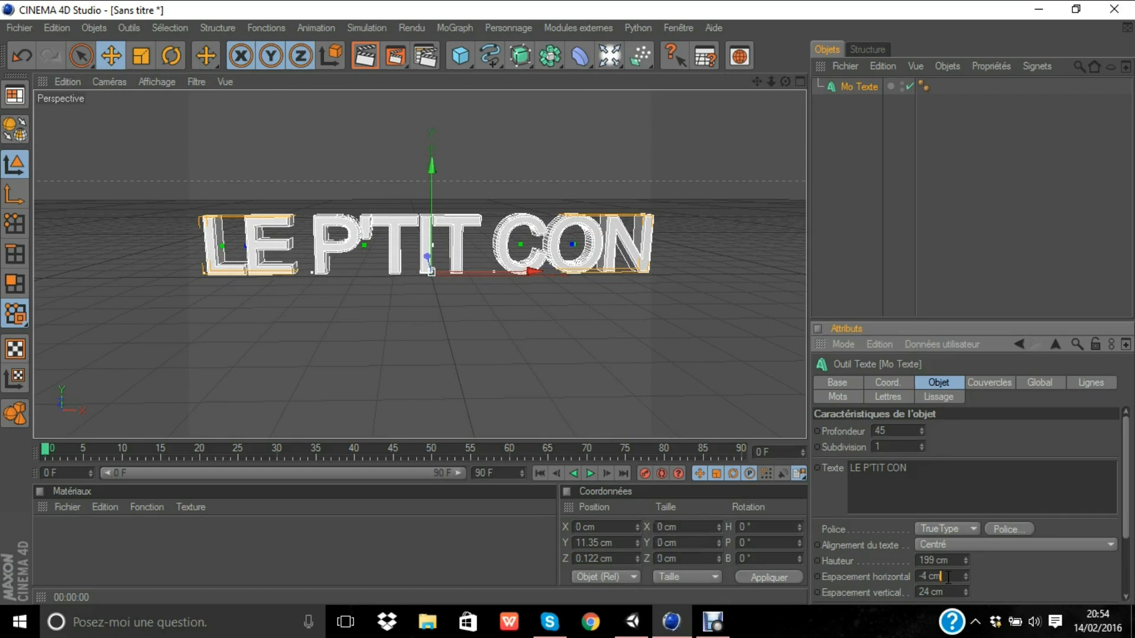
pyautogui.scroll(20, 948, 574)
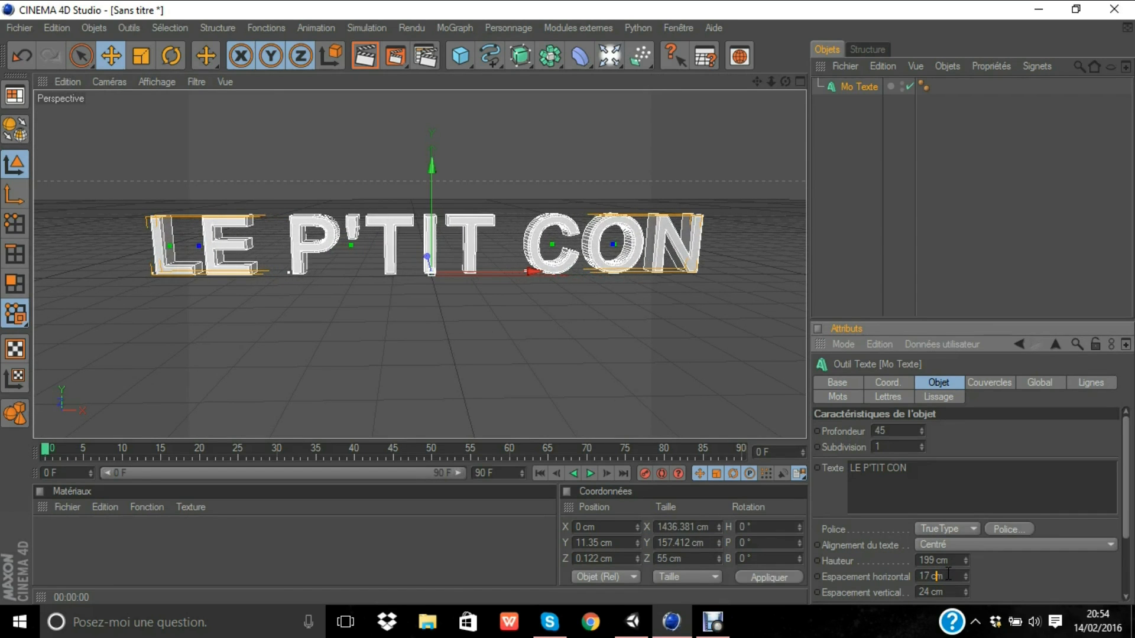
pyautogui.scroll(4, 948, 574)
pyautogui.scroll(-20, 948, 574)
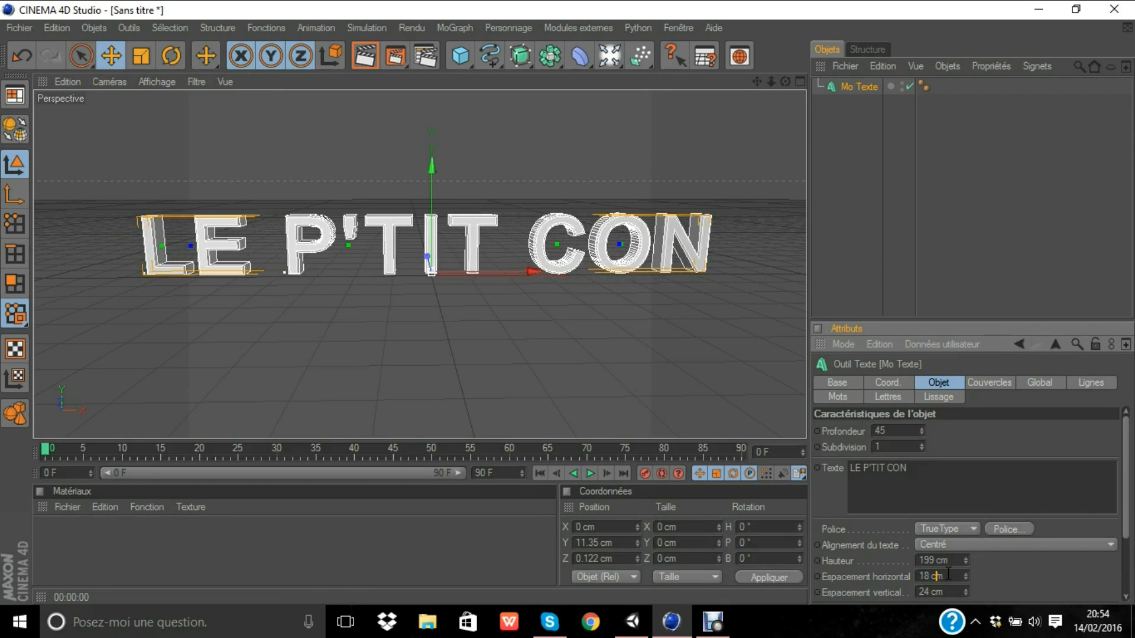
pyautogui.scroll(-15, 948, 574)
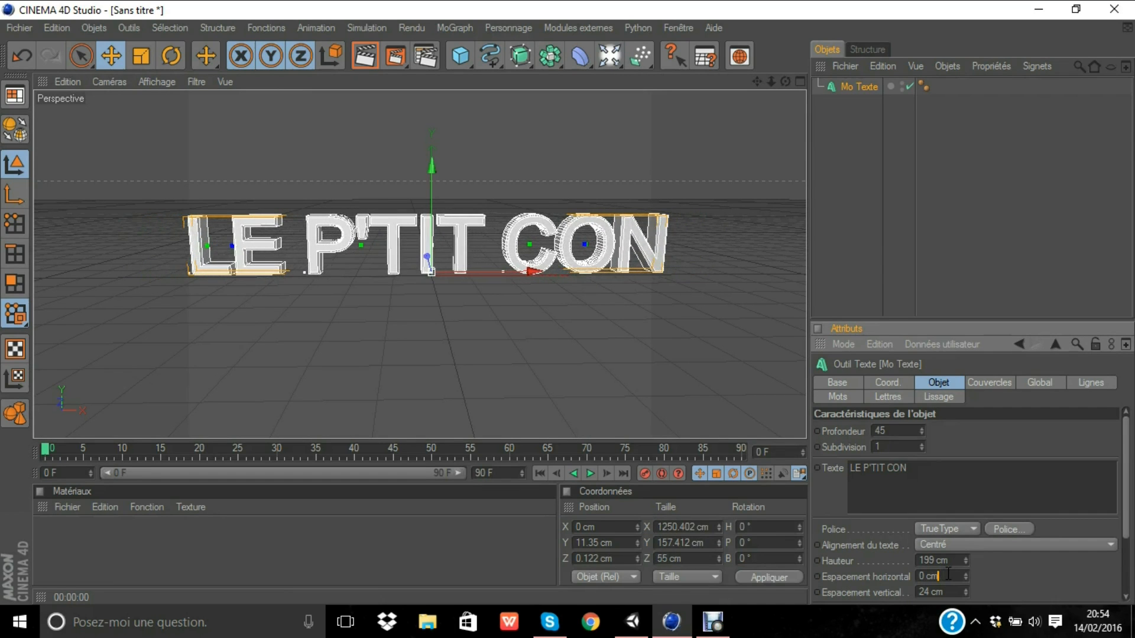
pyautogui.scroll(-10, 948, 574)
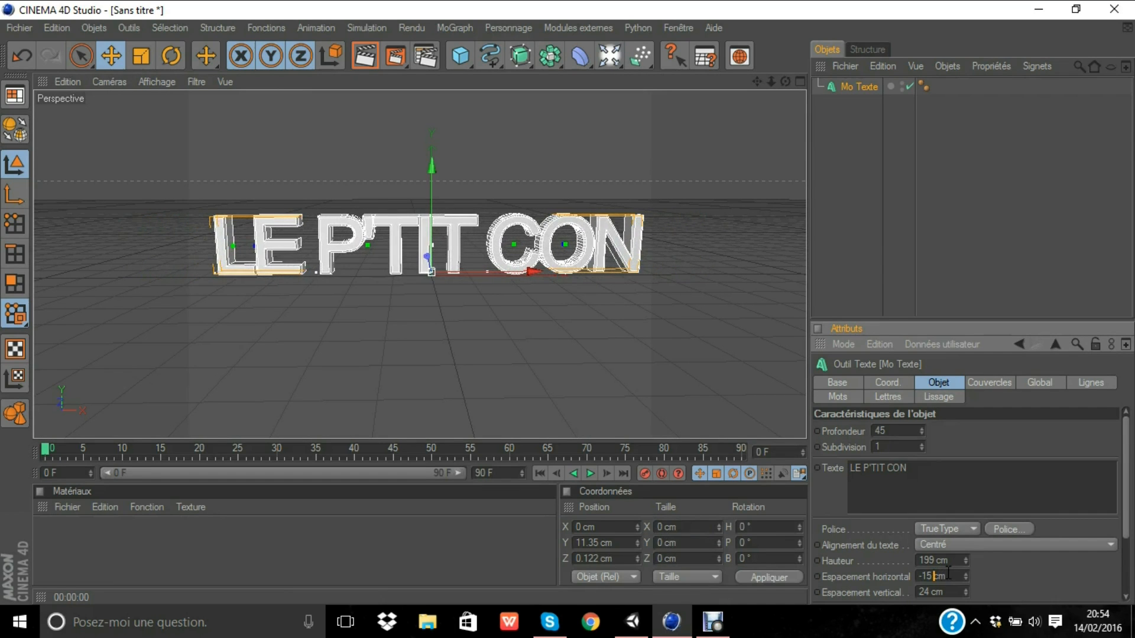
pyautogui.scroll(14, 948, 573)
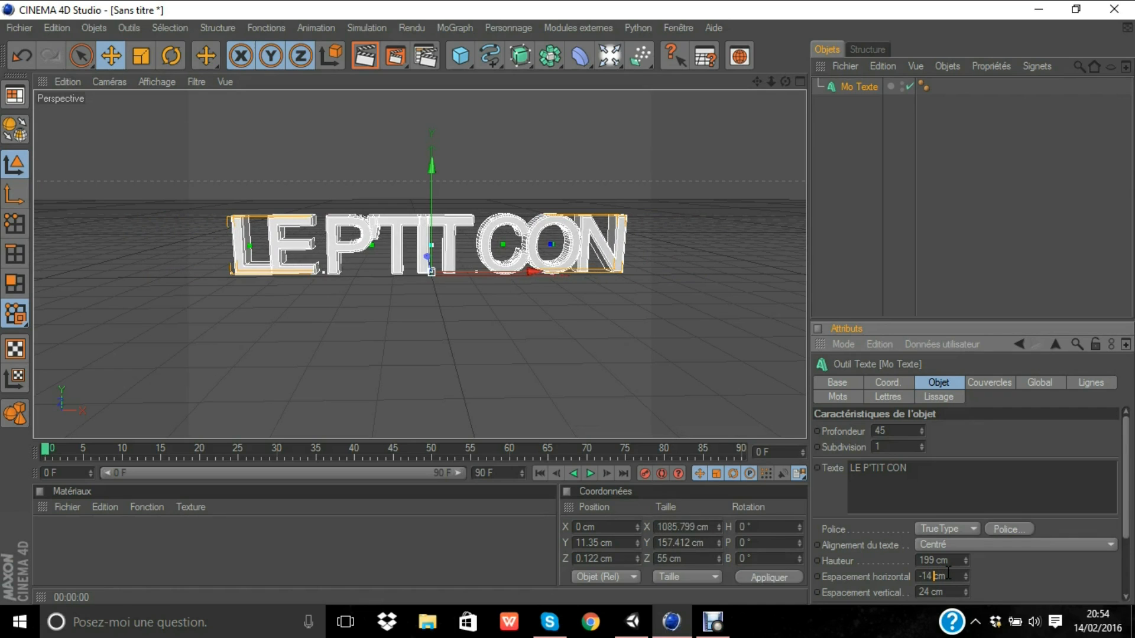
pyautogui.scroll(3, 948, 574)
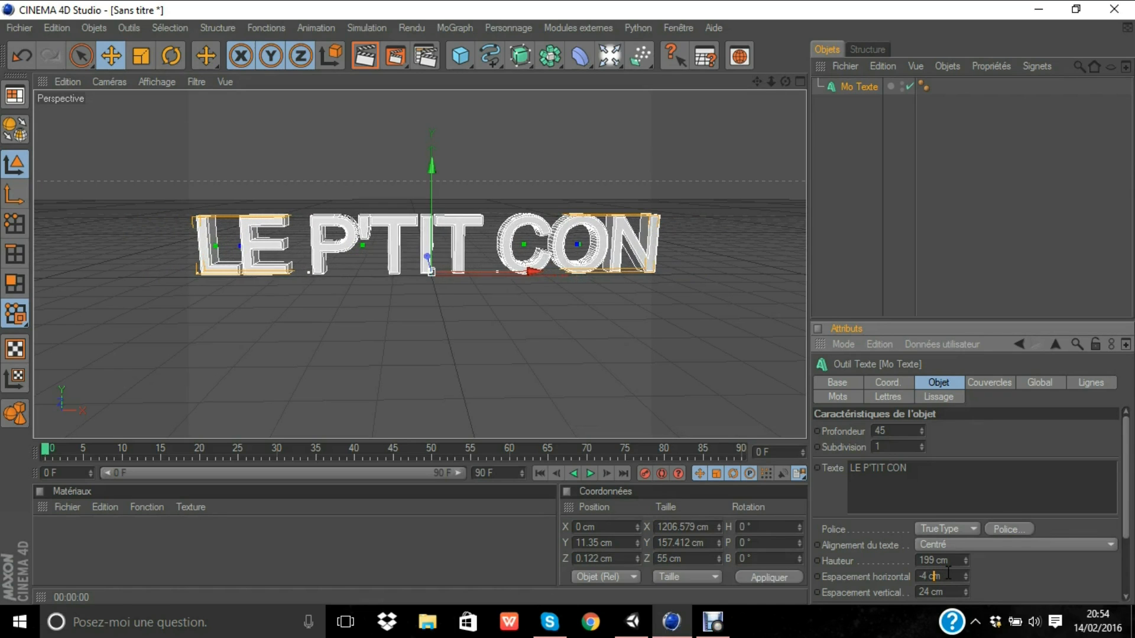
# - Change the font of the LE P'TIT CON text to AR DESTINE in the Gras style
pyautogui.click(568, 309)
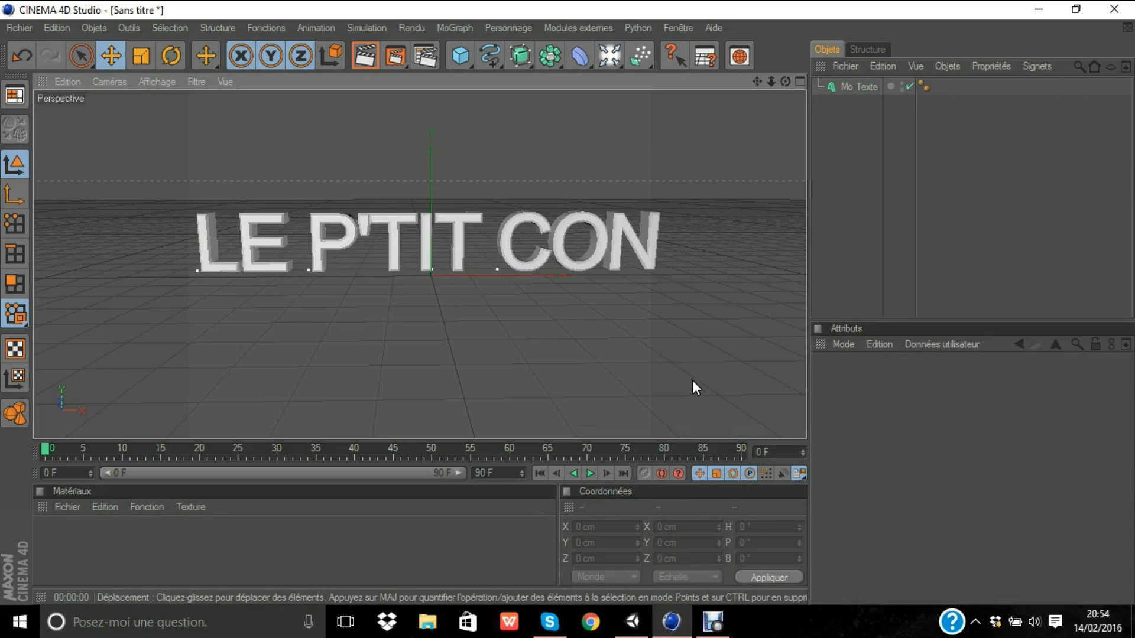
pyautogui.moveTo(788, 83); pyautogui.dragTo(792, 84)
pyautogui.keyDown('alt'); pyautogui.moveTo(567, 302); pyautogui.dragTo(568, 303); pyautogui.keyUp('alt')
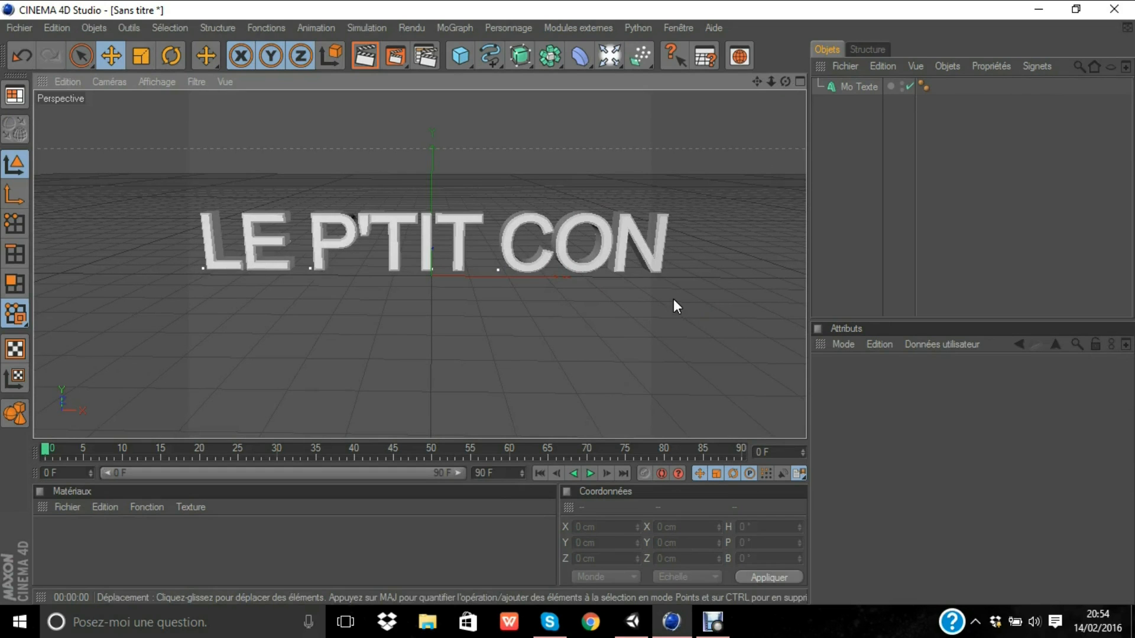
pyautogui.click(661, 239)
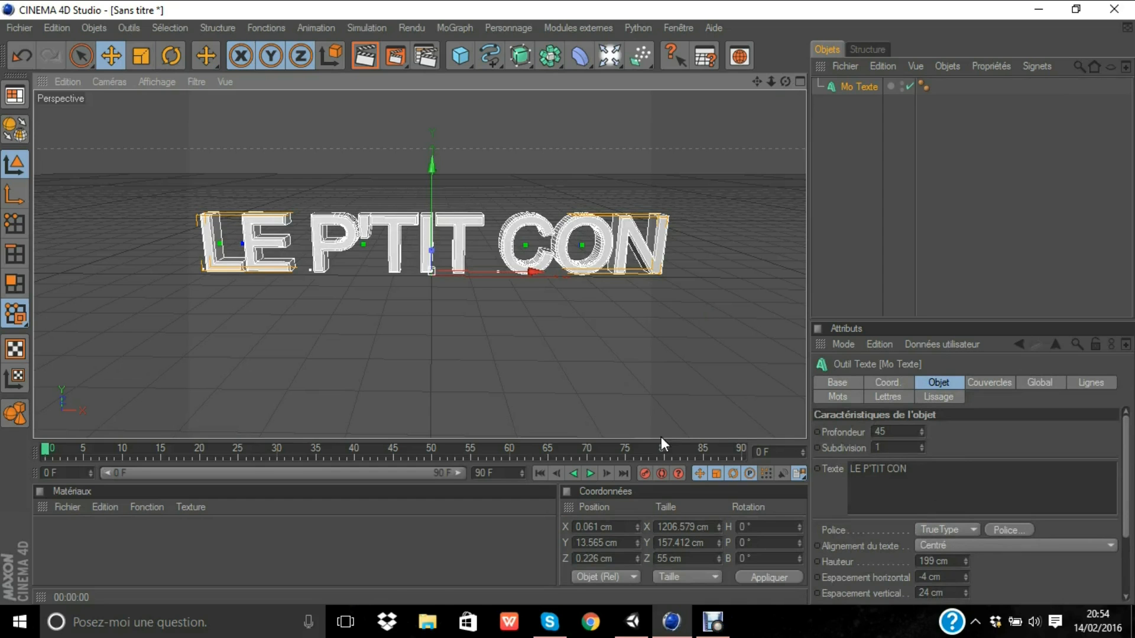
pyautogui.click(1020, 531)
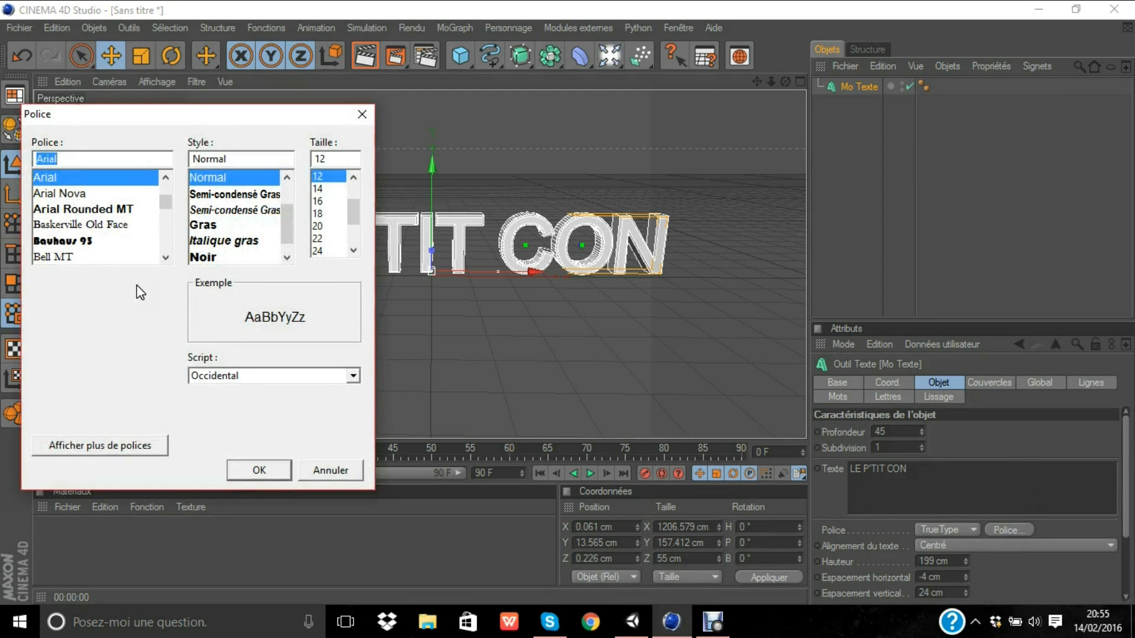
pyautogui.moveTo(168, 199)
pyautogui.mouseDown()
pyautogui.moveTo(169, 219)
pyautogui.moveTo(165, 198)
pyautogui.mouseUp()
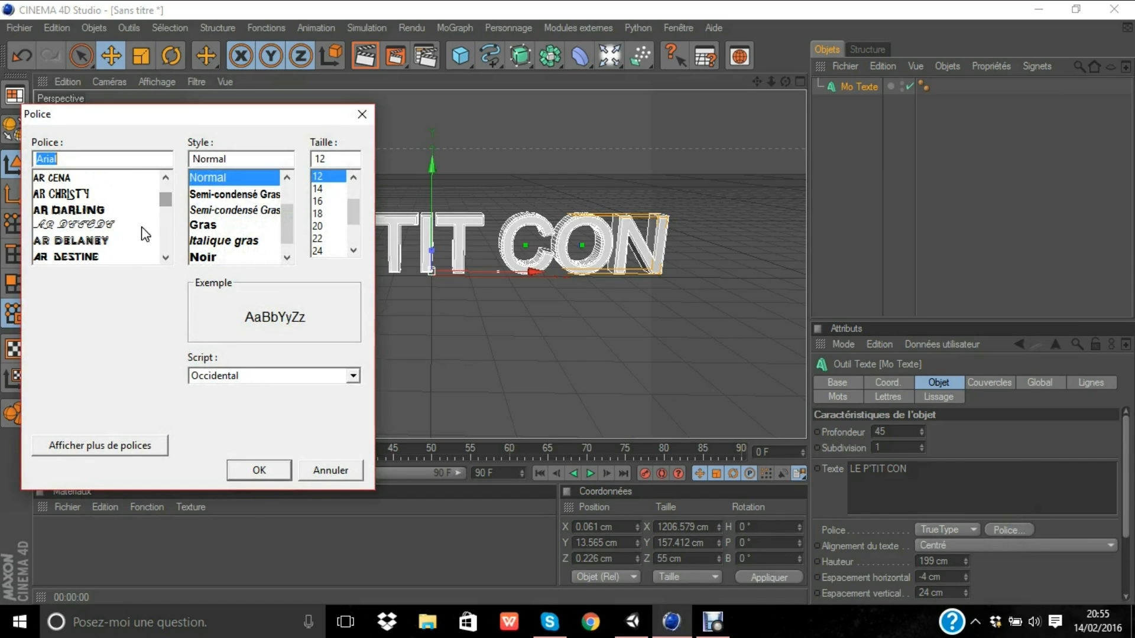
pyautogui.click(106, 241)
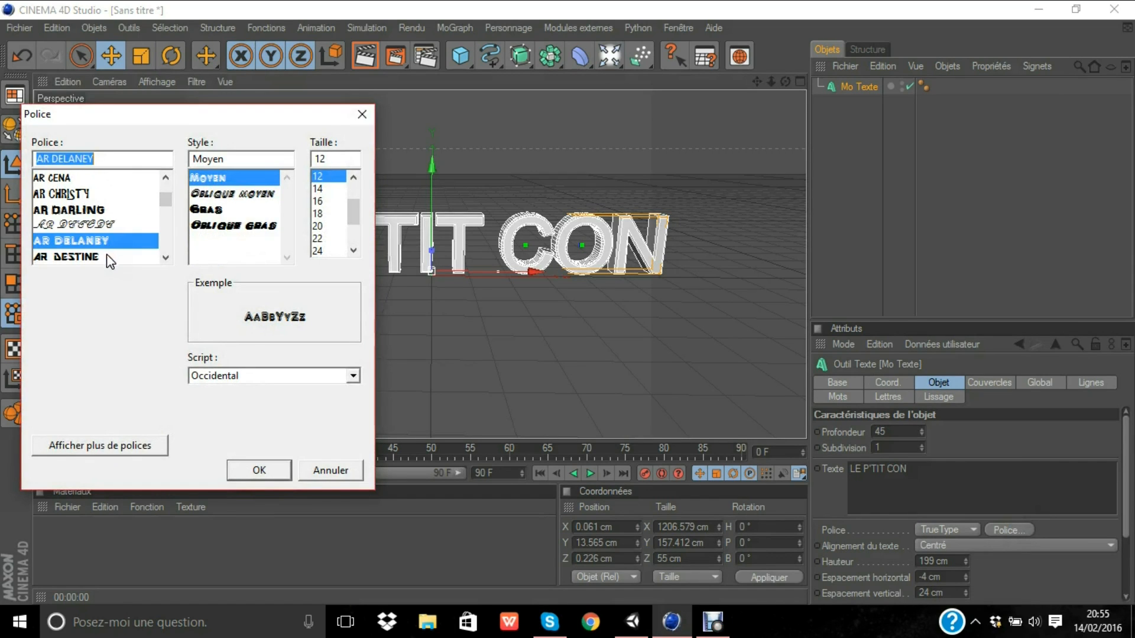
pyautogui.click(107, 256)
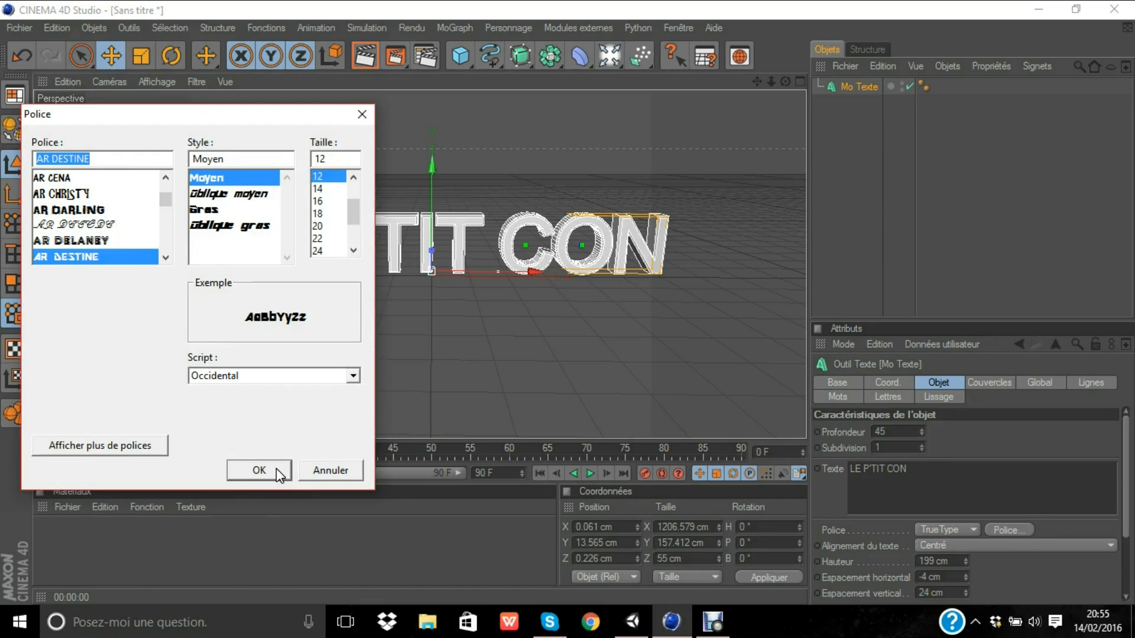
pyautogui.click(231, 226)
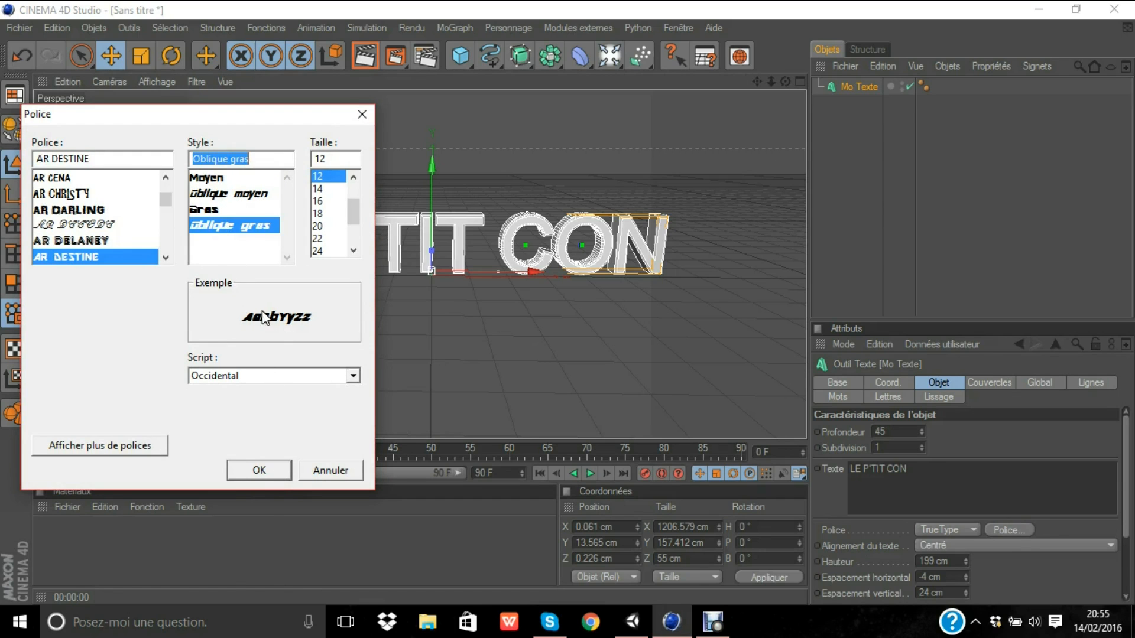
pyautogui.click(247, 211)
pyautogui.click(266, 470)
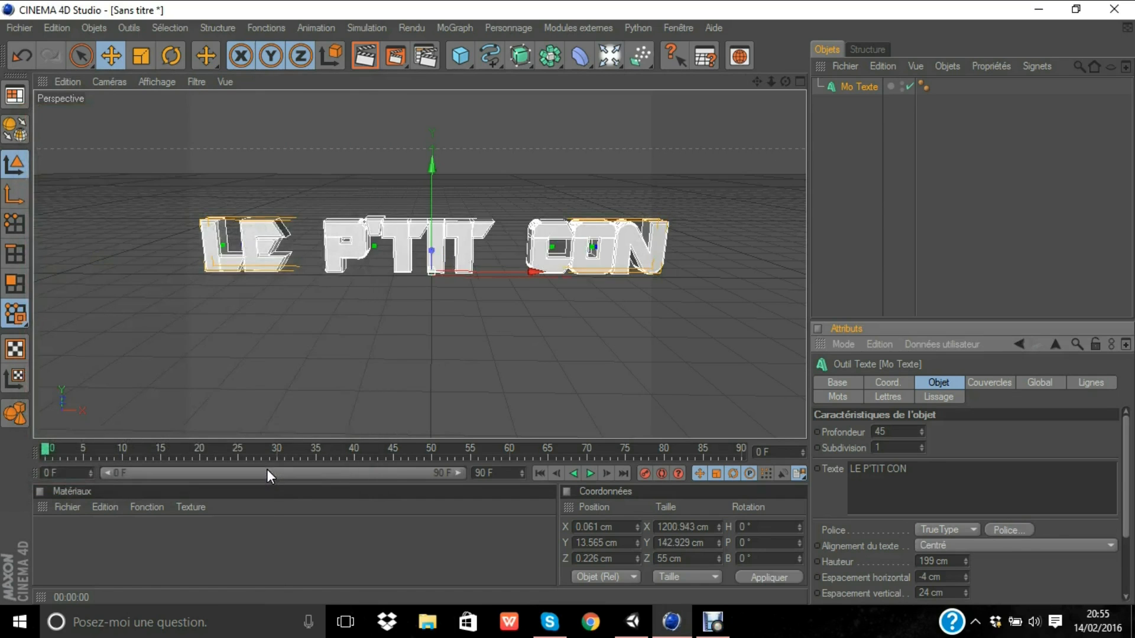
# - Adjust the letter spacing for the new font by setting the text's Espacement horizontal to 0 cm
pyautogui.click(431, 232)
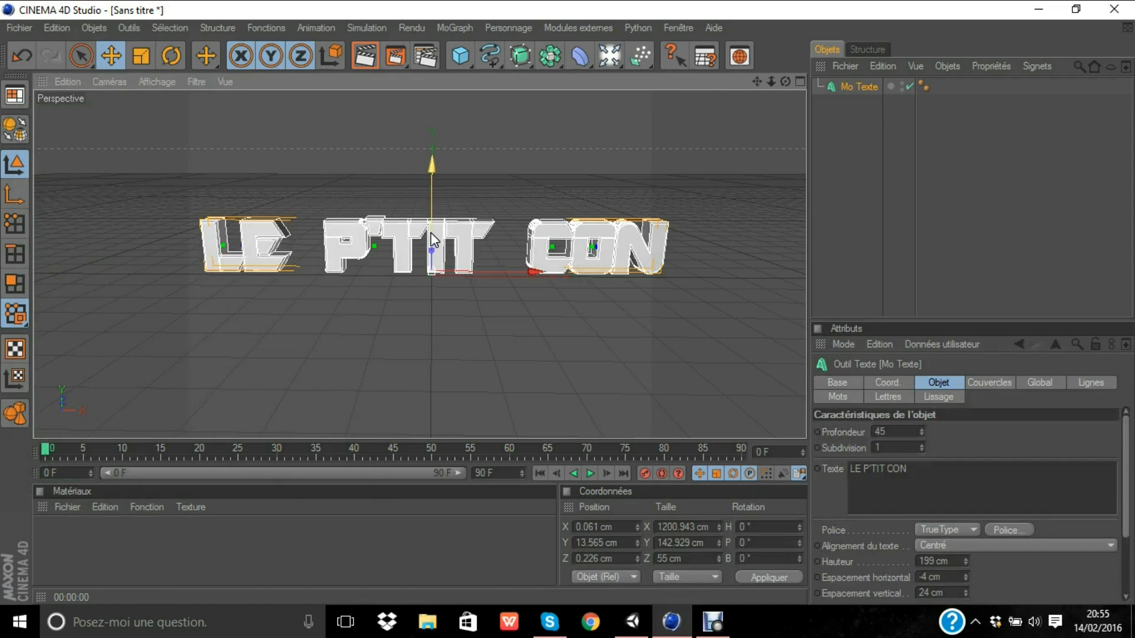
pyautogui.click(930, 581)
pyautogui.scroll(8, 931, 582)
pyautogui.scroll(-6, 931, 582)
pyautogui.scroll(-9, 930, 578)
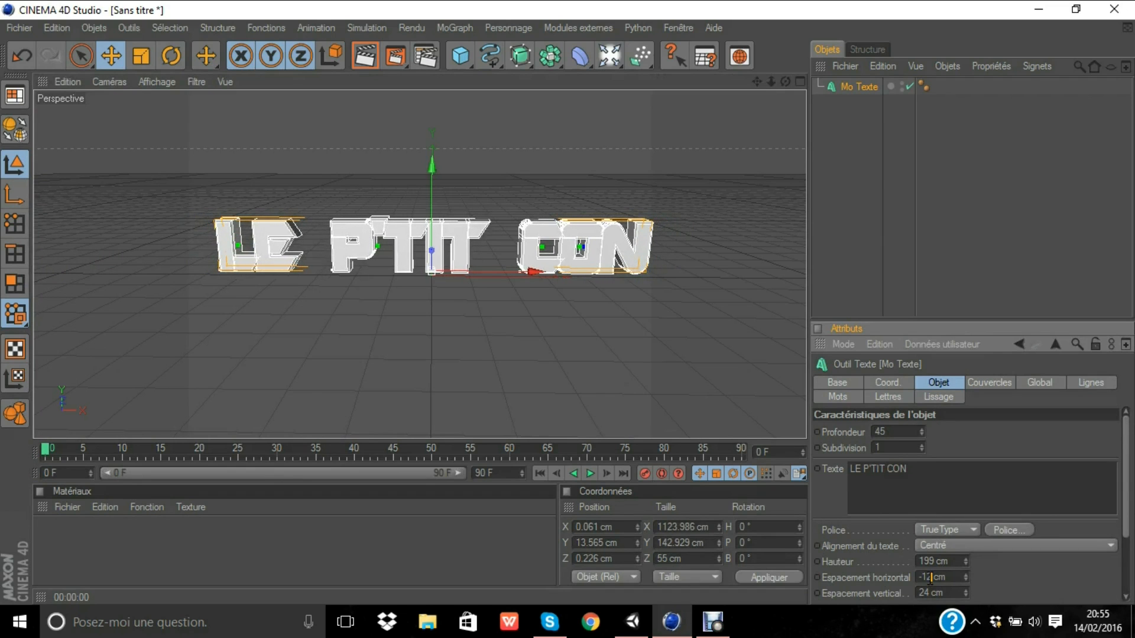
pyautogui.scroll(-20, 931, 578)
pyautogui.scroll(-14, 929, 576)
pyautogui.scroll(-3, 931, 573)
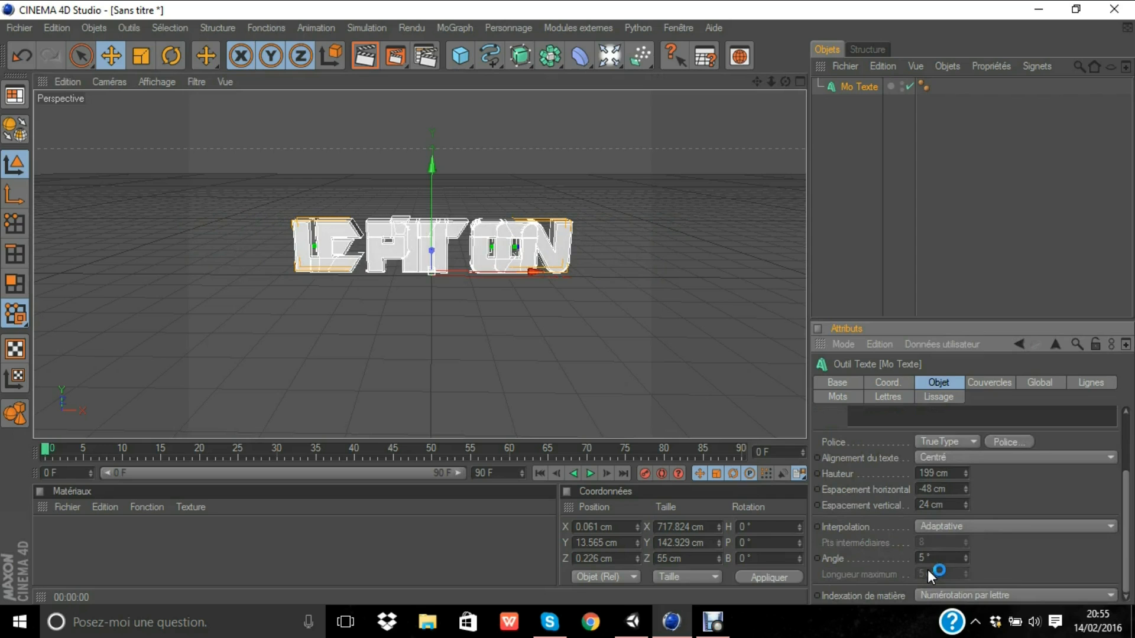
pyautogui.click(937, 489)
pyautogui.scroll(-10, 938, 492)
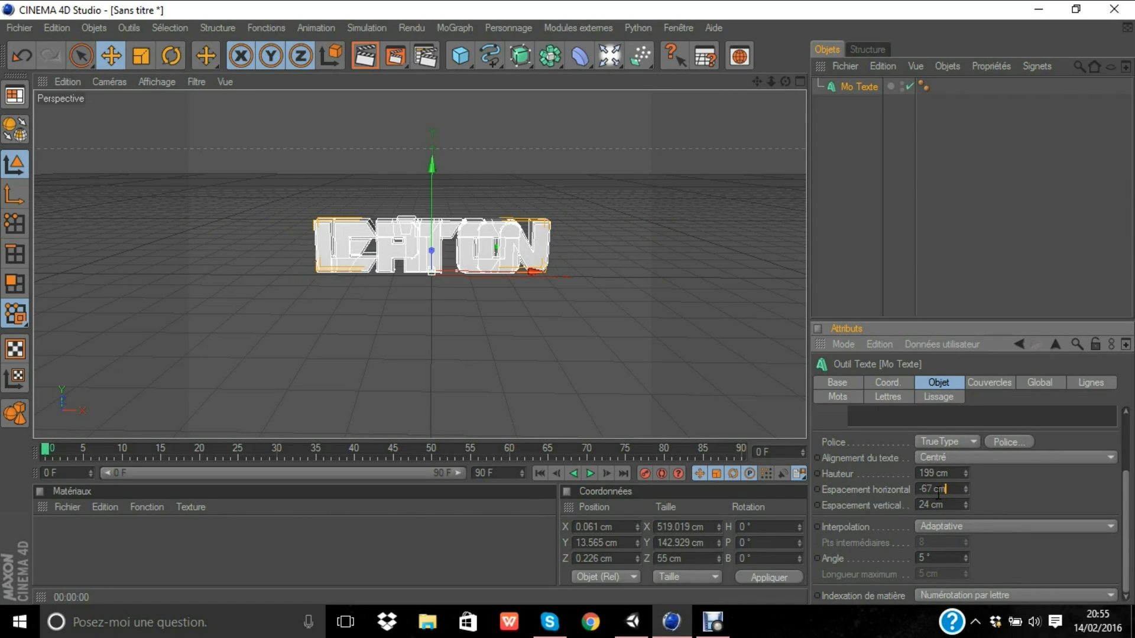
pyautogui.scroll(15, 938, 493)
pyautogui.scroll(17, 938, 493)
pyautogui.scroll(20, 939, 488)
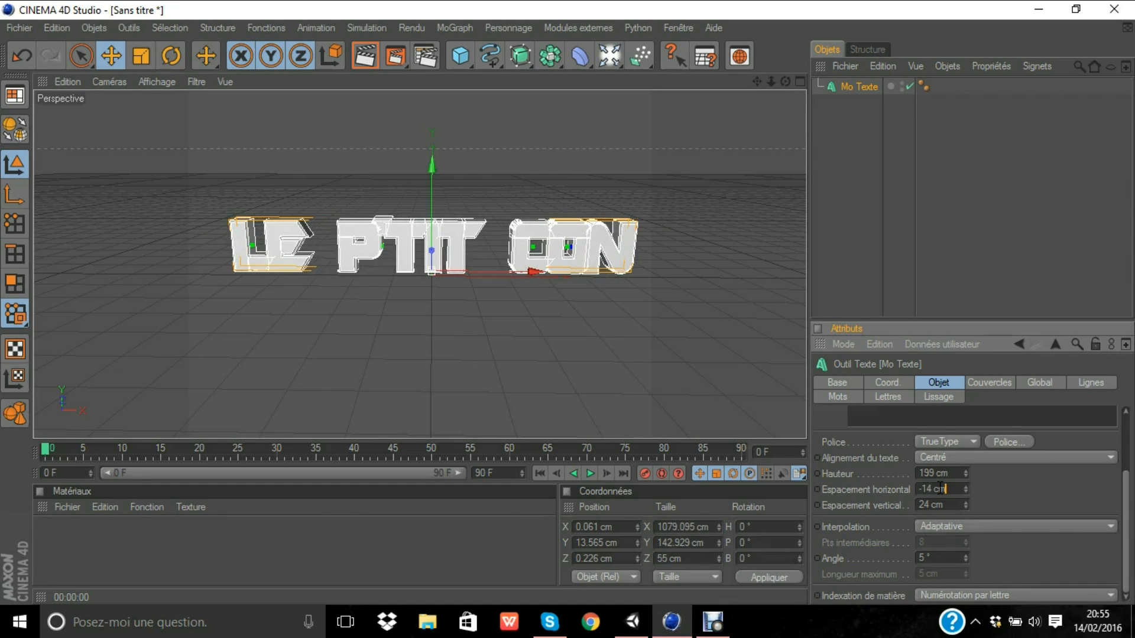
pyautogui.scroll(11, 940, 488)
pyautogui.scroll(3, 940, 489)
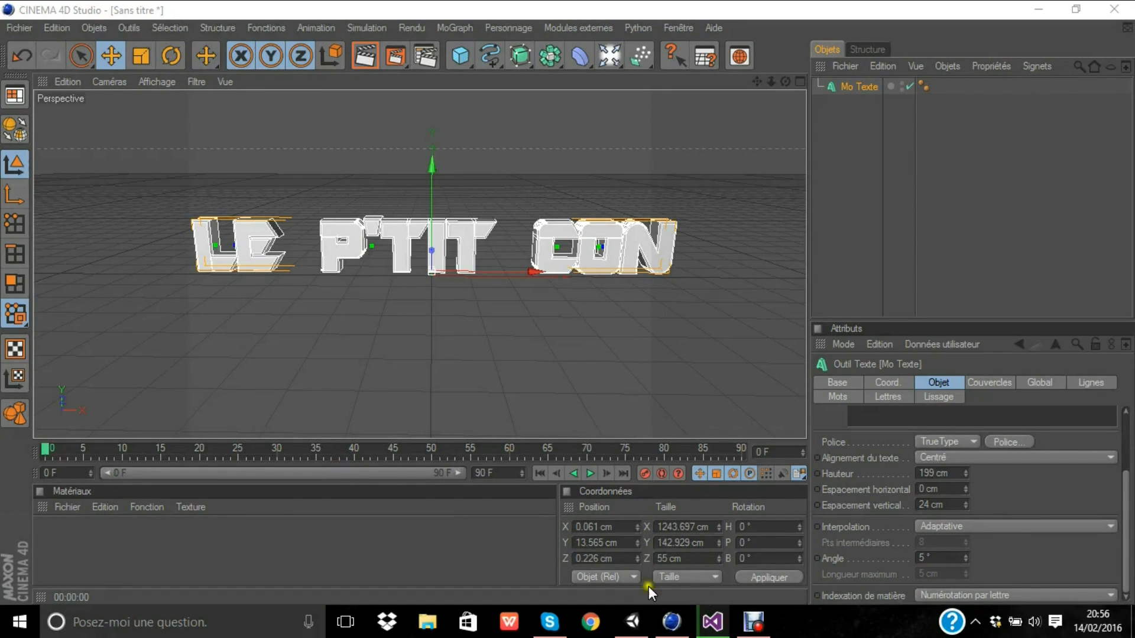
# - Check the progress of the Visual Studio Community 2015 installation and minimize its window
pyautogui.moveTo(710, 630)
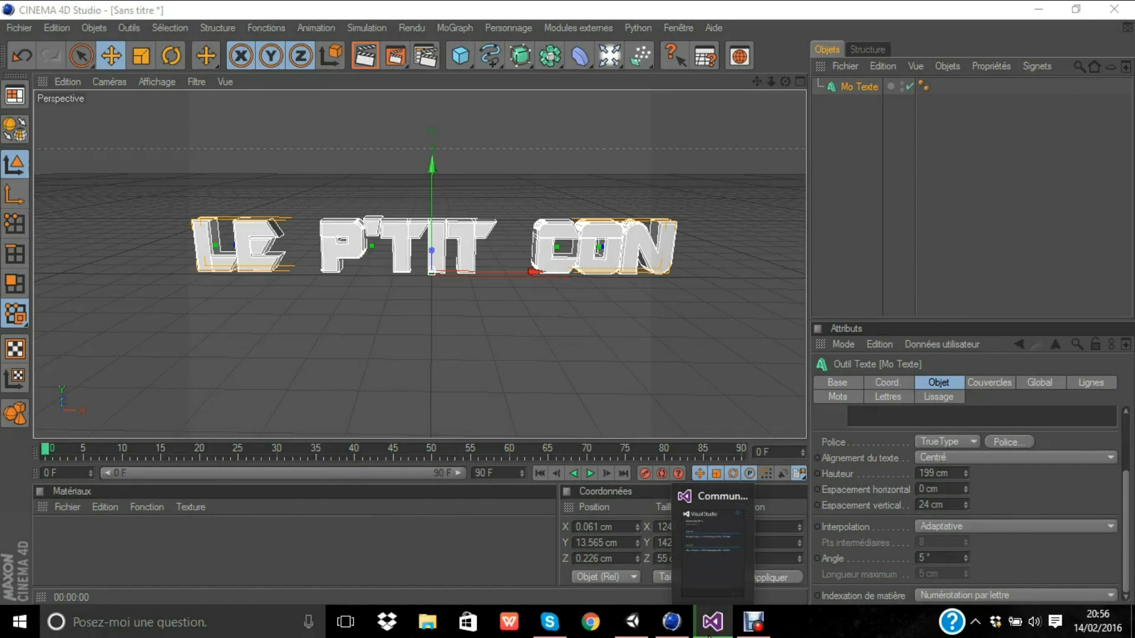
pyautogui.click(710, 632)
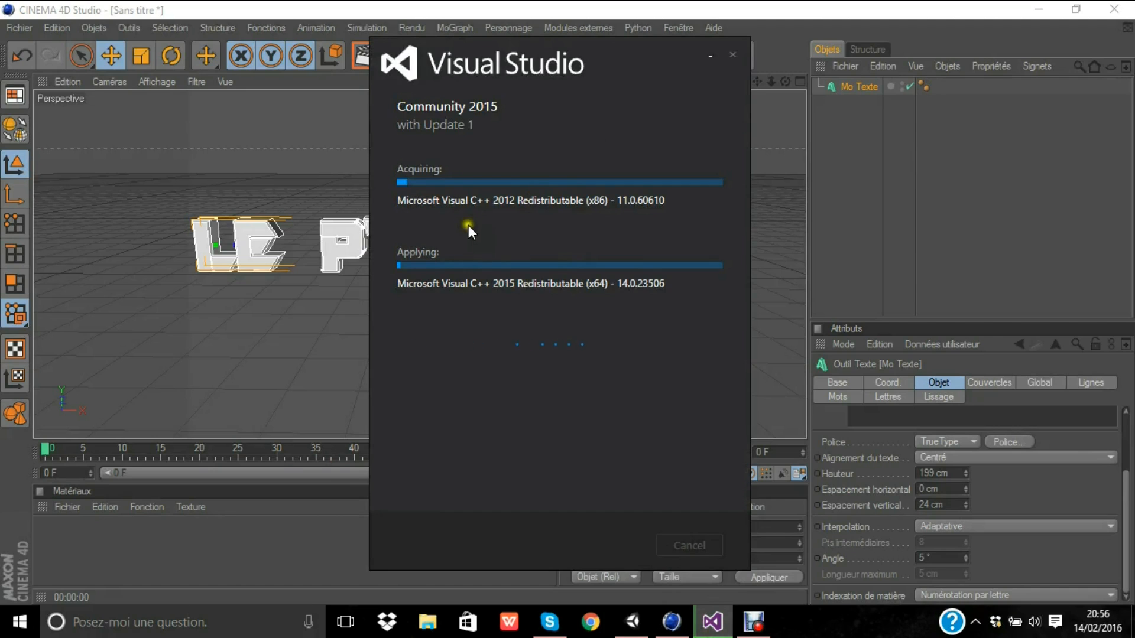
pyautogui.click(704, 57)
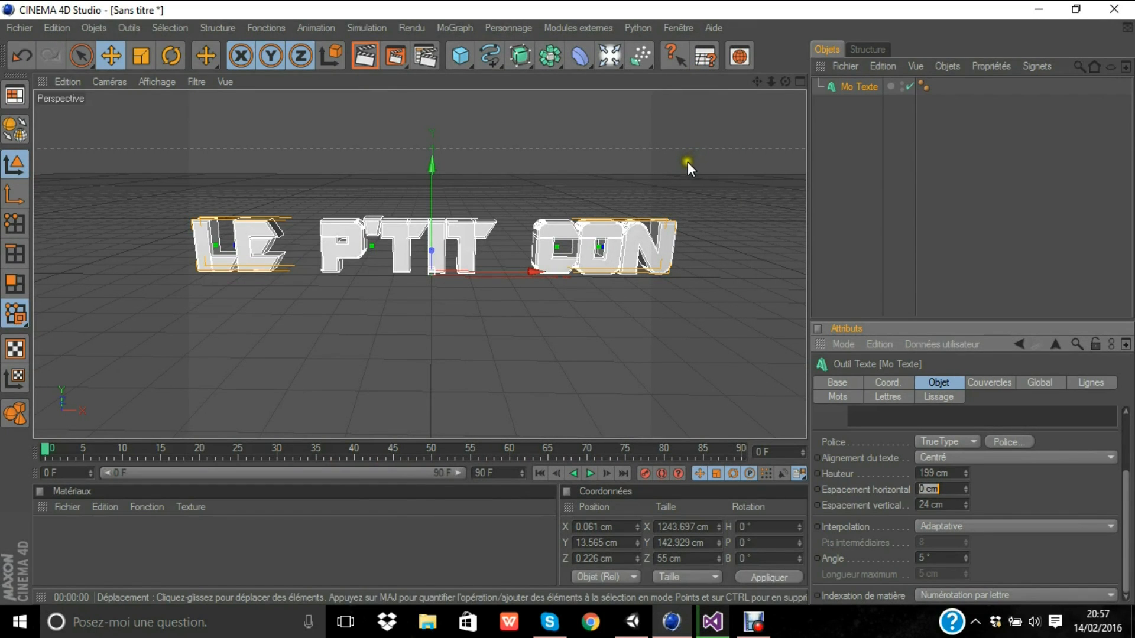
# - Shorten the animation by setting the timeline's end frame to 1 F
pyautogui.click(924, 86)
pyautogui.click(466, 517)
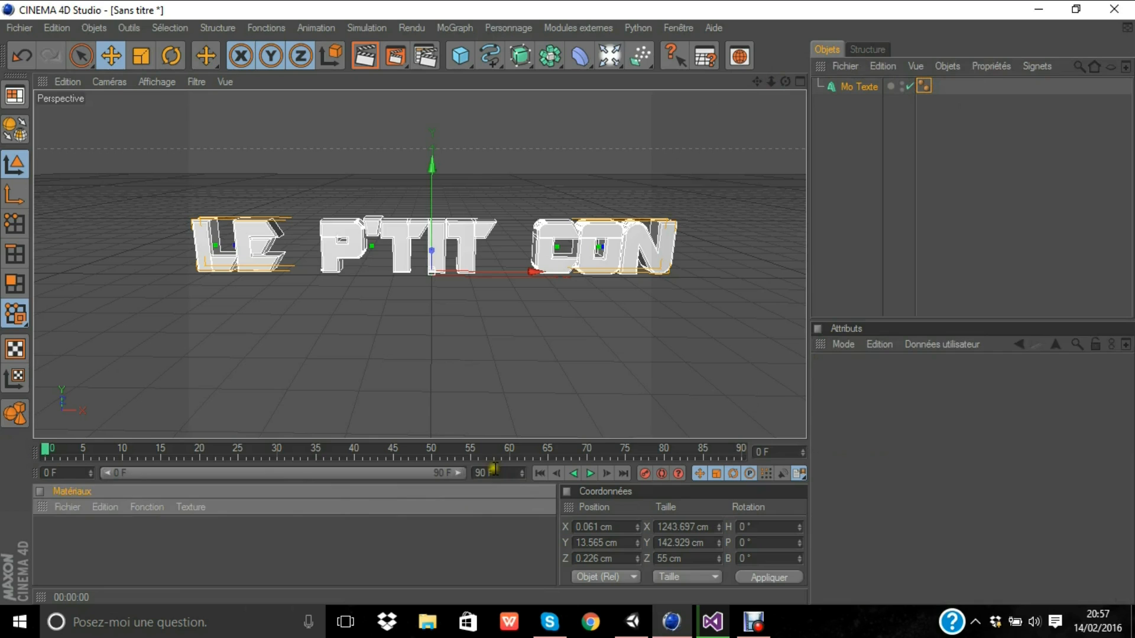
pyautogui.moveTo(495, 471); pyautogui.dragTo(375, 470)
pyautogui.write('1')
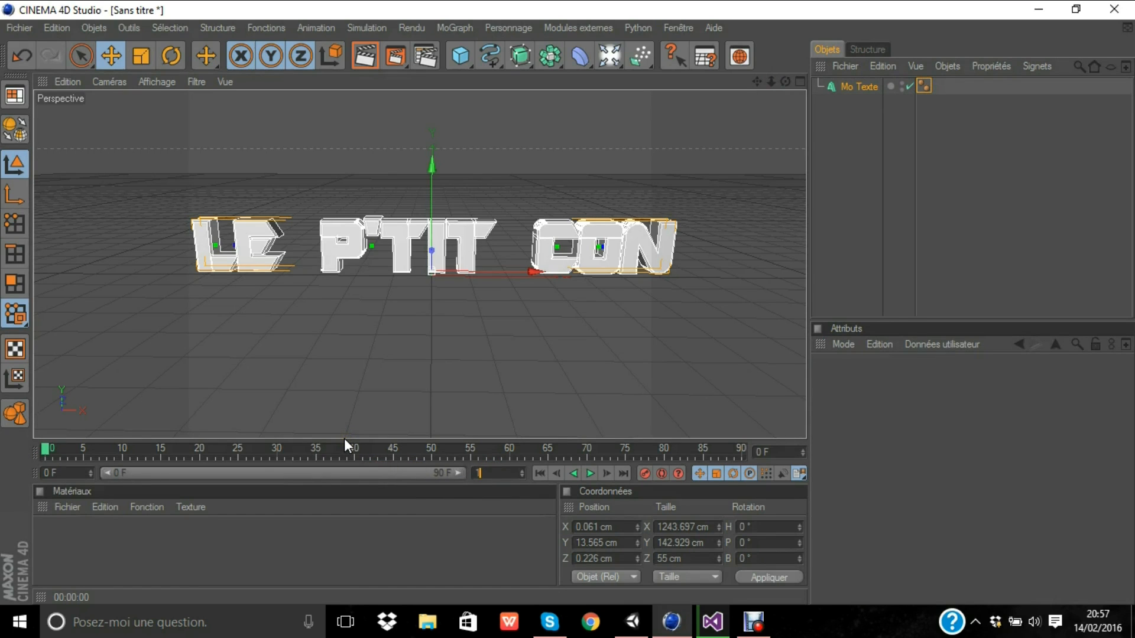
pyautogui.click(421, 573)
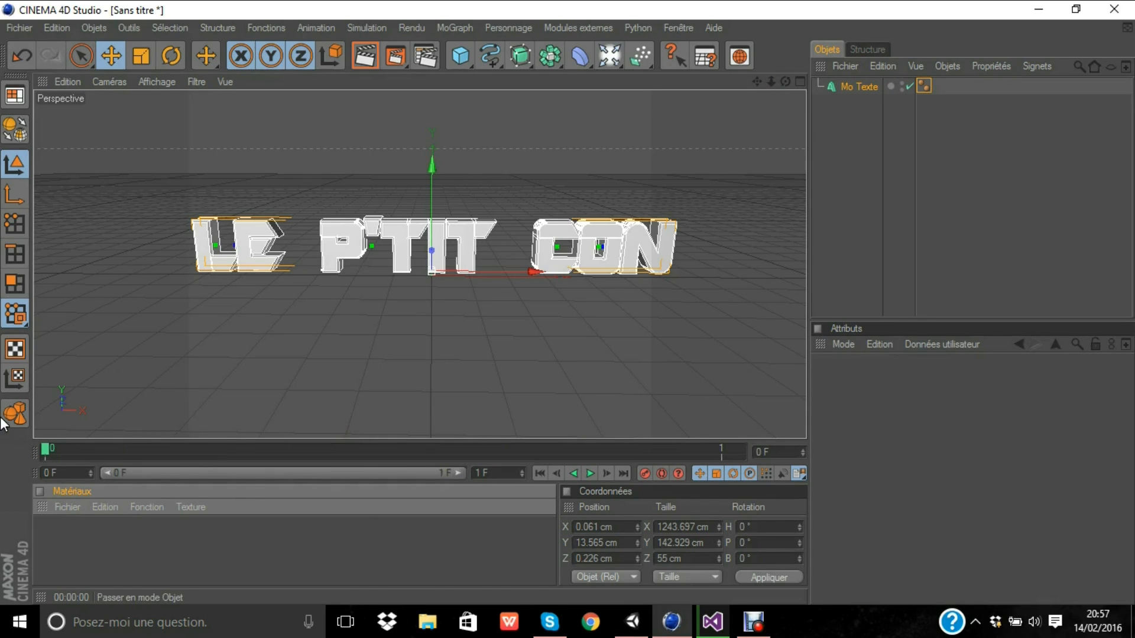
# - Create a new material for the scene with Nouveau matériau
pyautogui.click(61, 507)
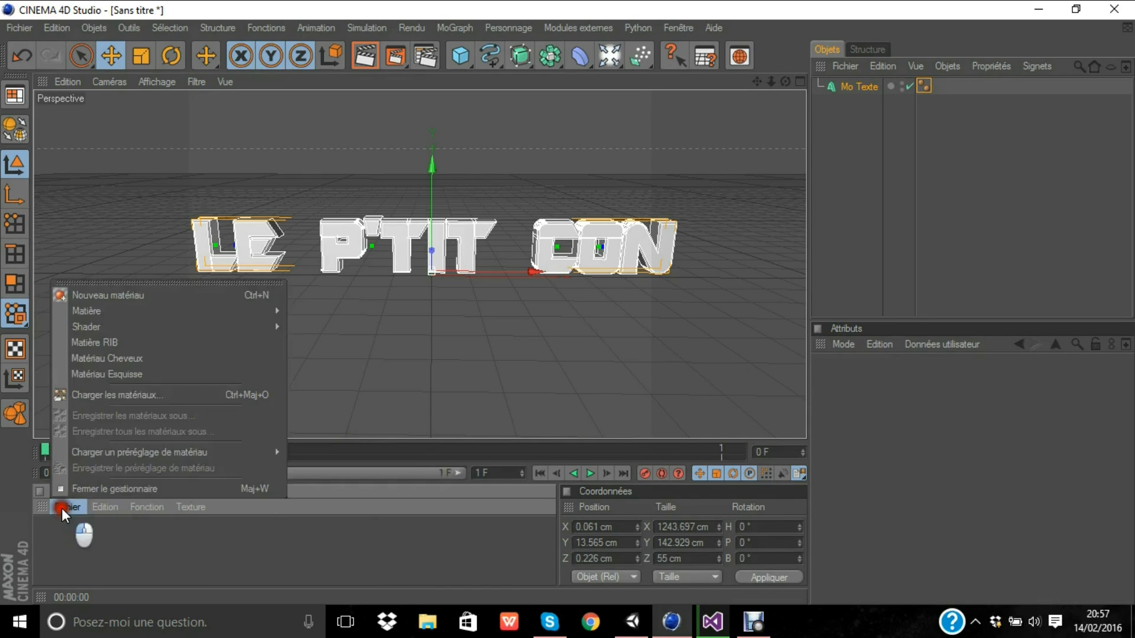
pyautogui.click(80, 296)
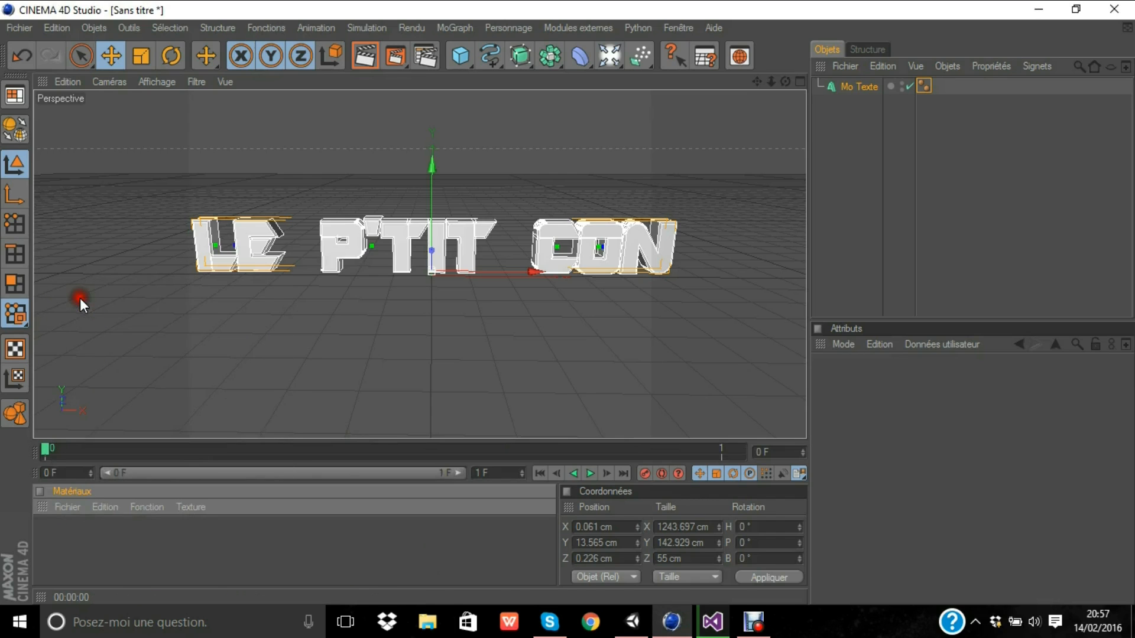
# - Create a new material and set its color to bright blue, RGB 2, 162, 255
pyautogui.click(80, 509)
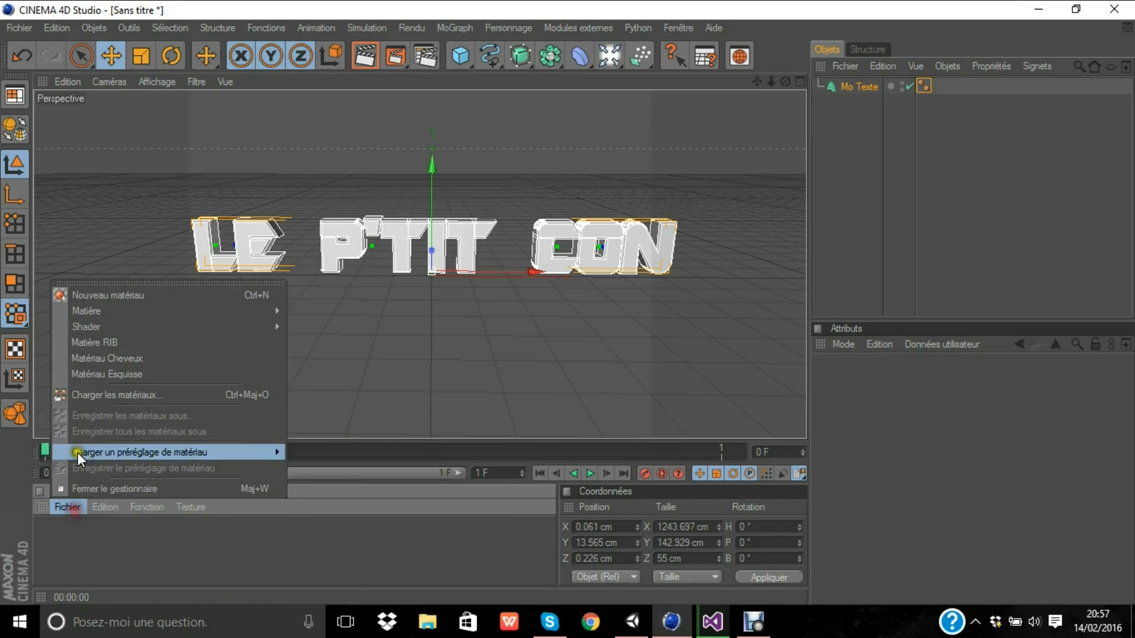
pyautogui.click(107, 300)
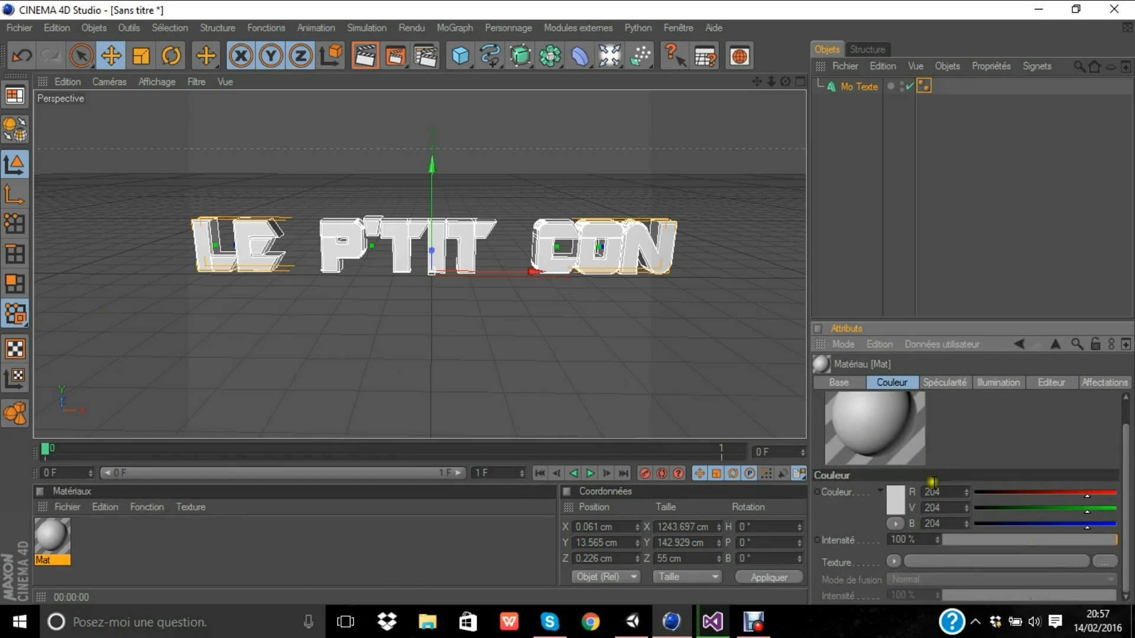
pyautogui.click(895, 507)
pyautogui.moveTo(804, 476); pyautogui.dragTo(941, 448)
pyautogui.click(941, 444)
pyautogui.moveTo(880, 470); pyautogui.dragTo(870, 444)
pyautogui.click(860, 584)
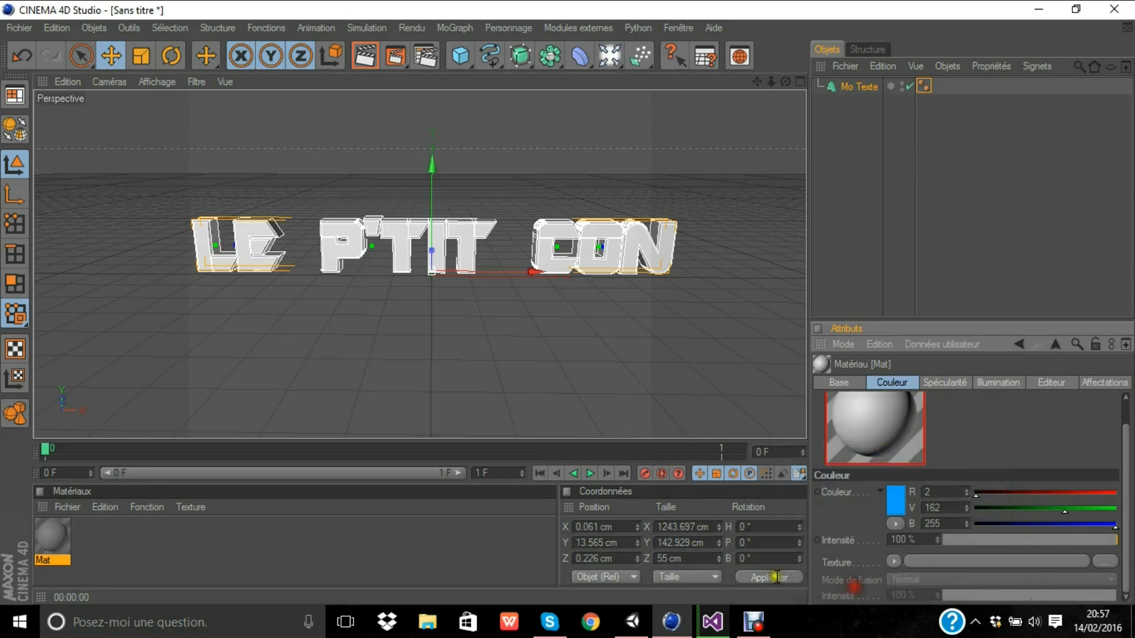
# - Apply the blue material to the LE P'TIT CON text and preview the render in the viewport
pyautogui.moveTo(50, 539); pyautogui.dragTo(248, 248)
pyautogui.click(279, 320)
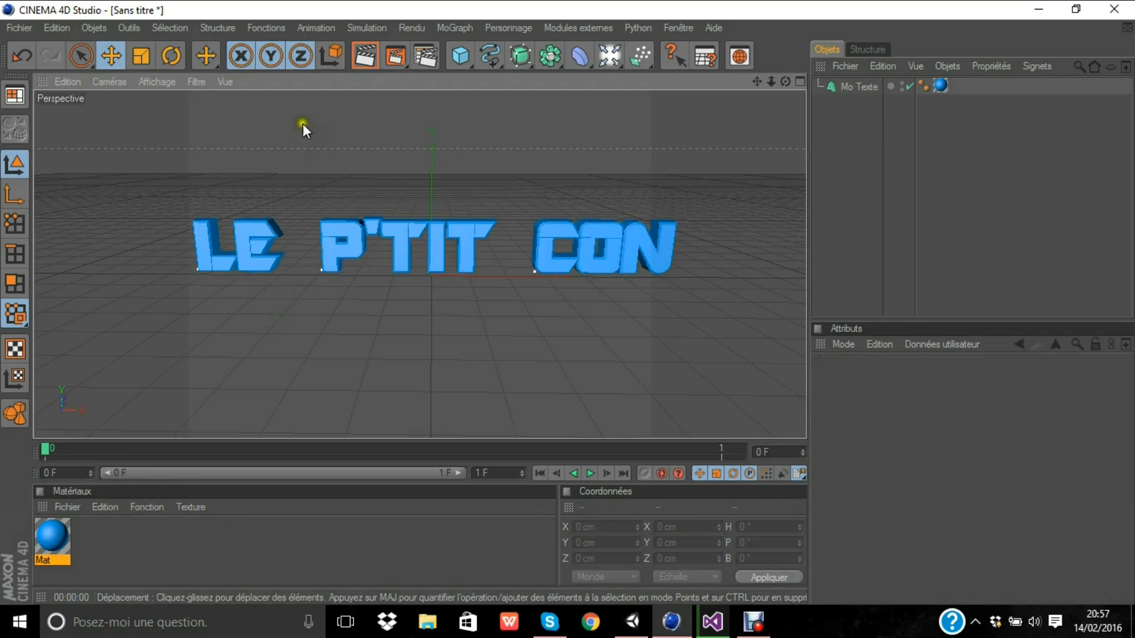
pyautogui.click(361, 59)
pyautogui.click(376, 150)
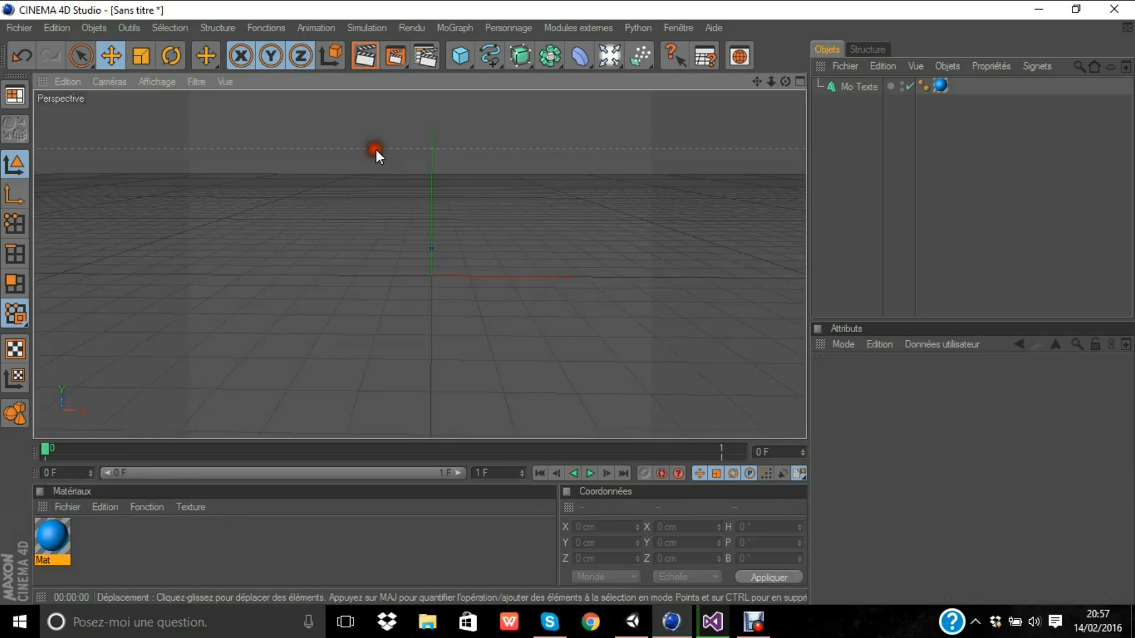
# - Split the logo text into three lines reading LE, P'TIT and CON
pyautogui.click(445, 261)
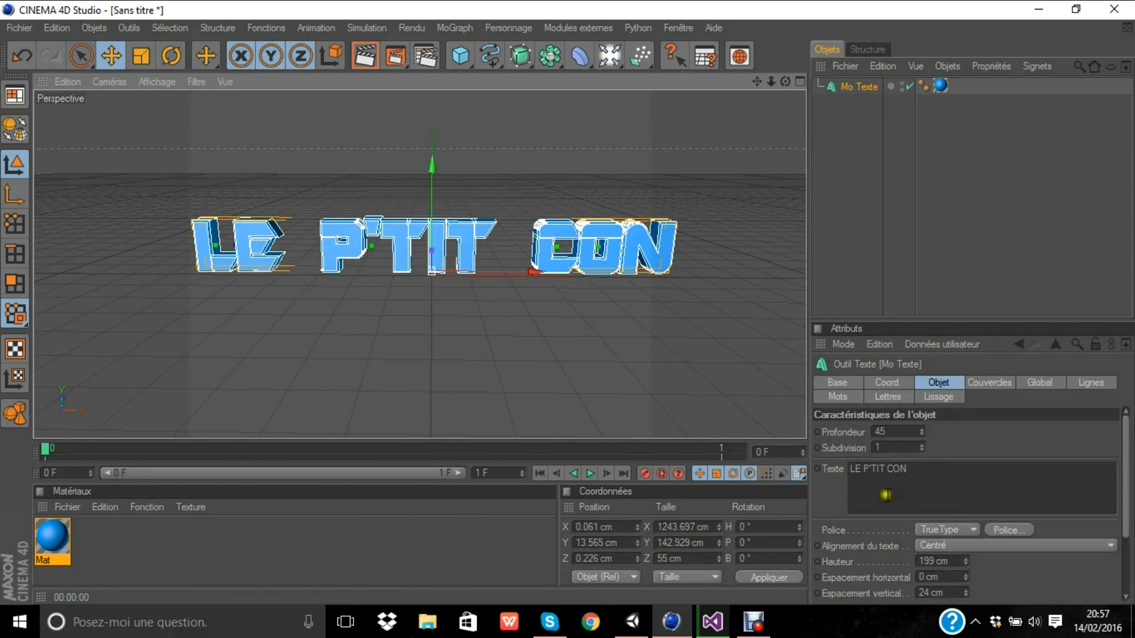
pyautogui.click(863, 469)
pyautogui.press('Return')
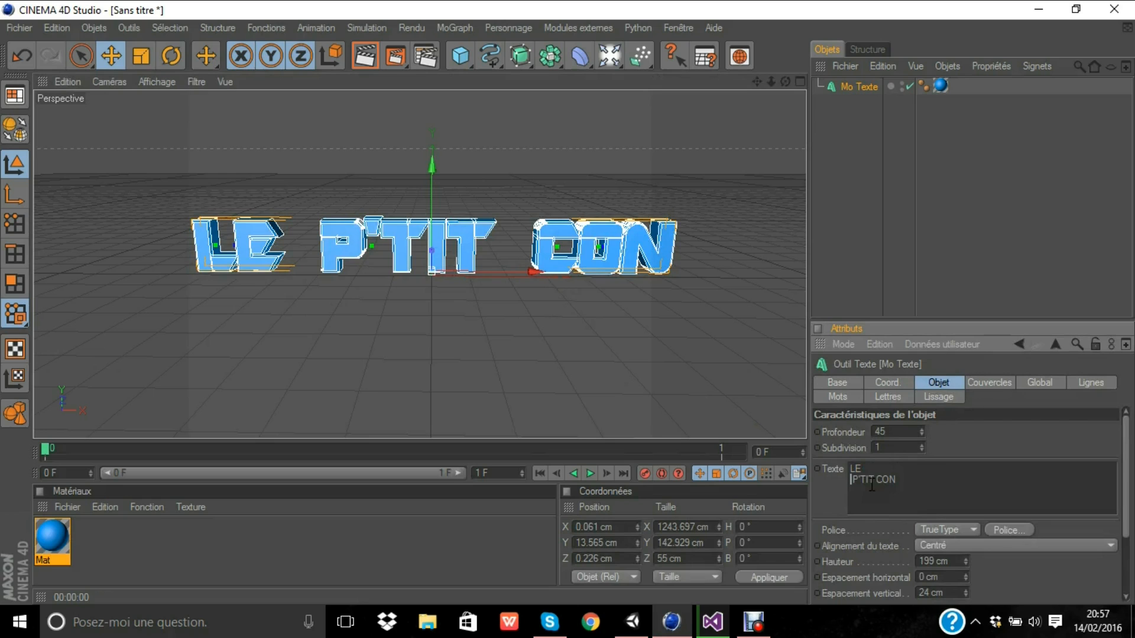
pyautogui.click(874, 480)
pyautogui.click(872, 481)
pyautogui.press('Return')
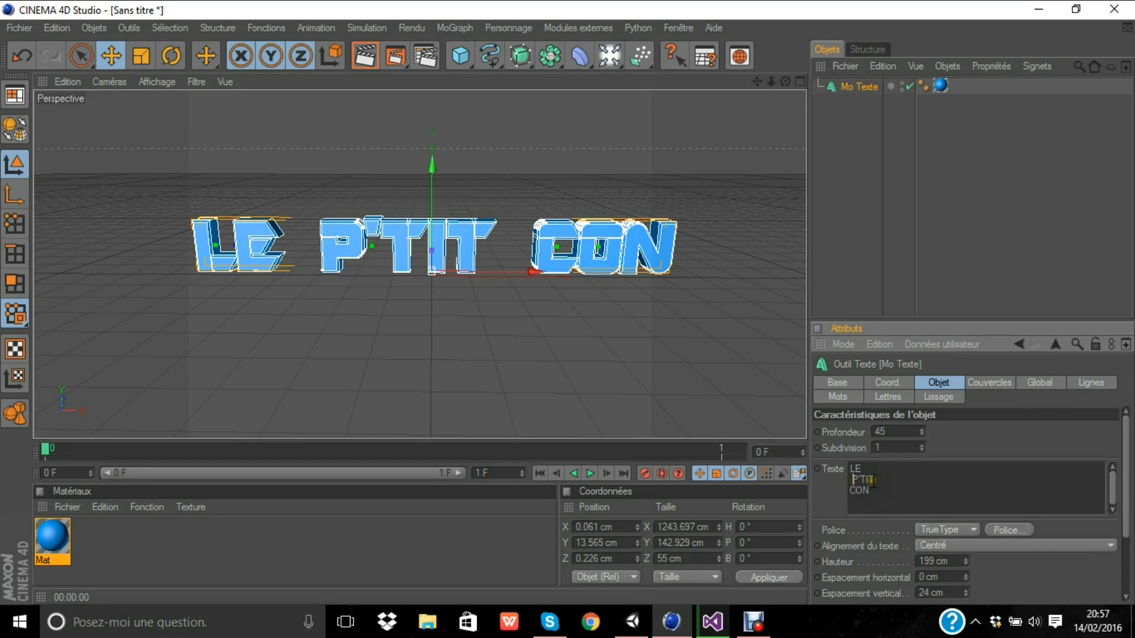
# - Apply the text change and raise the three-line text along Y to a height of about 195 cm
pyautogui.click(569, 307)
pyautogui.moveTo(438, 199); pyautogui.dragTo(439, 118)
pyautogui.moveTo(681, 363); pyautogui.dragTo(682, 373)
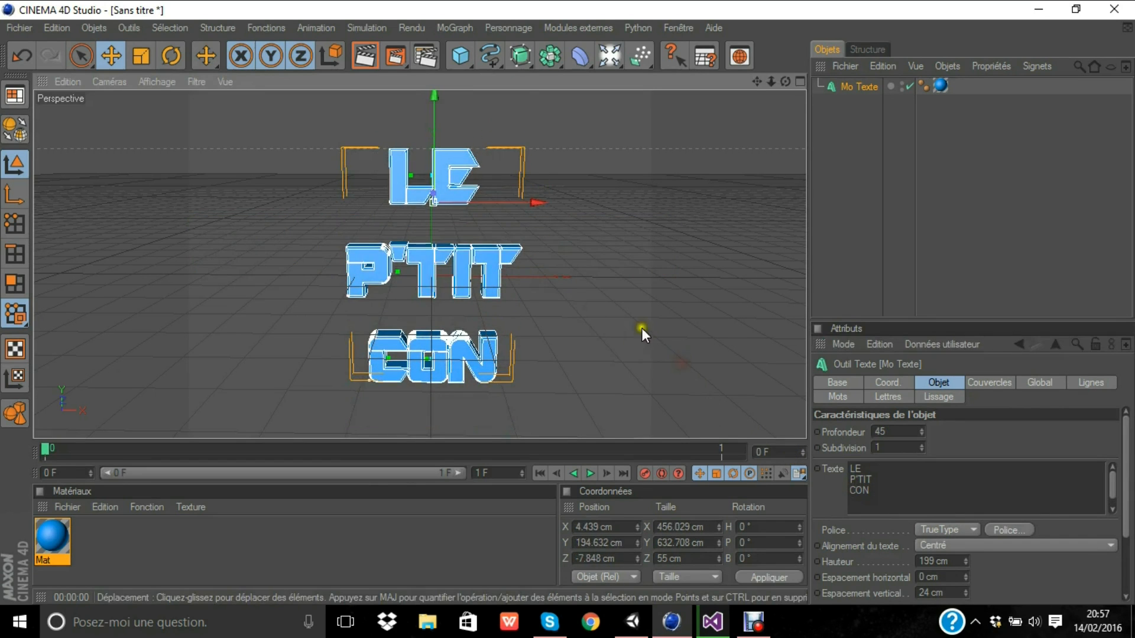
pyautogui.click(641, 319)
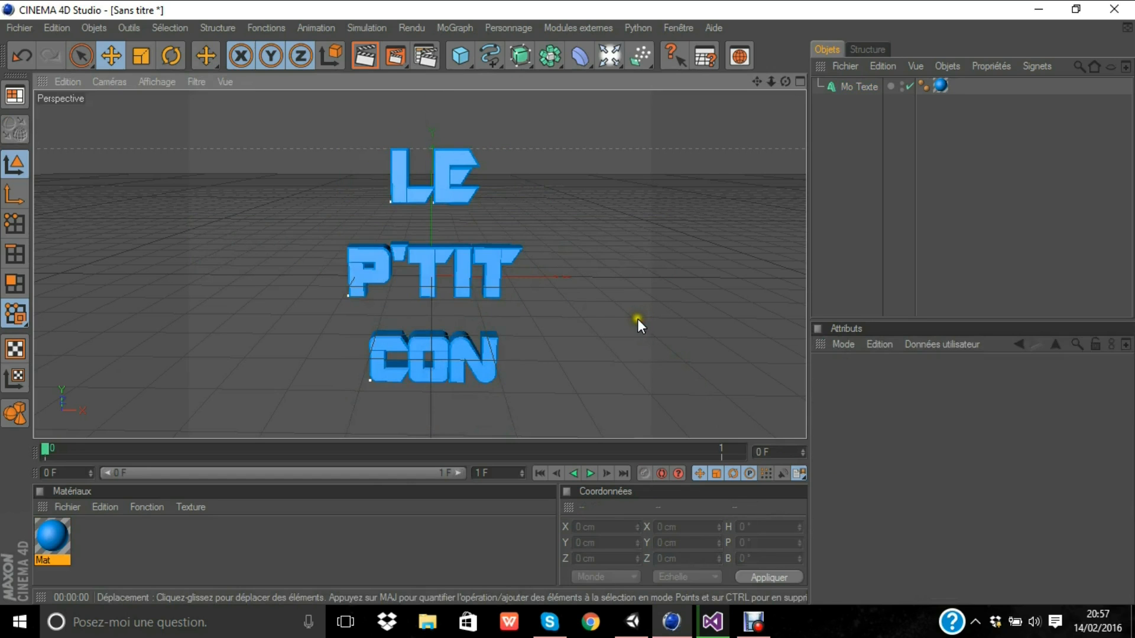
# - Tighten the gaps between the three text lines by setting Espacement vertical to -77 cm
pyautogui.click(423, 197)
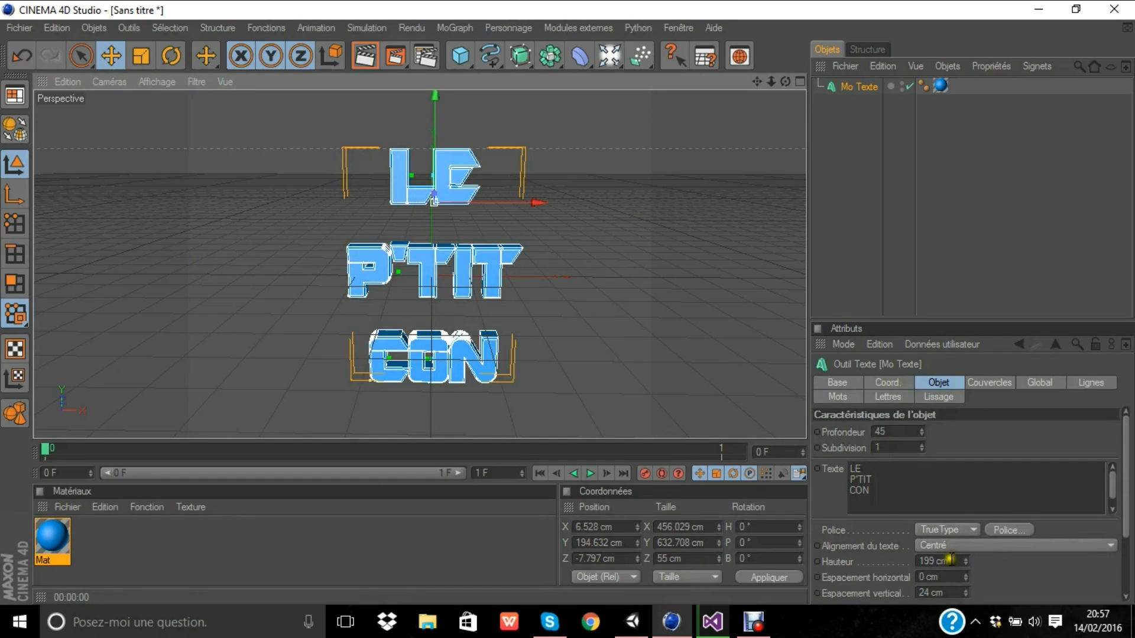
pyautogui.click(922, 591)
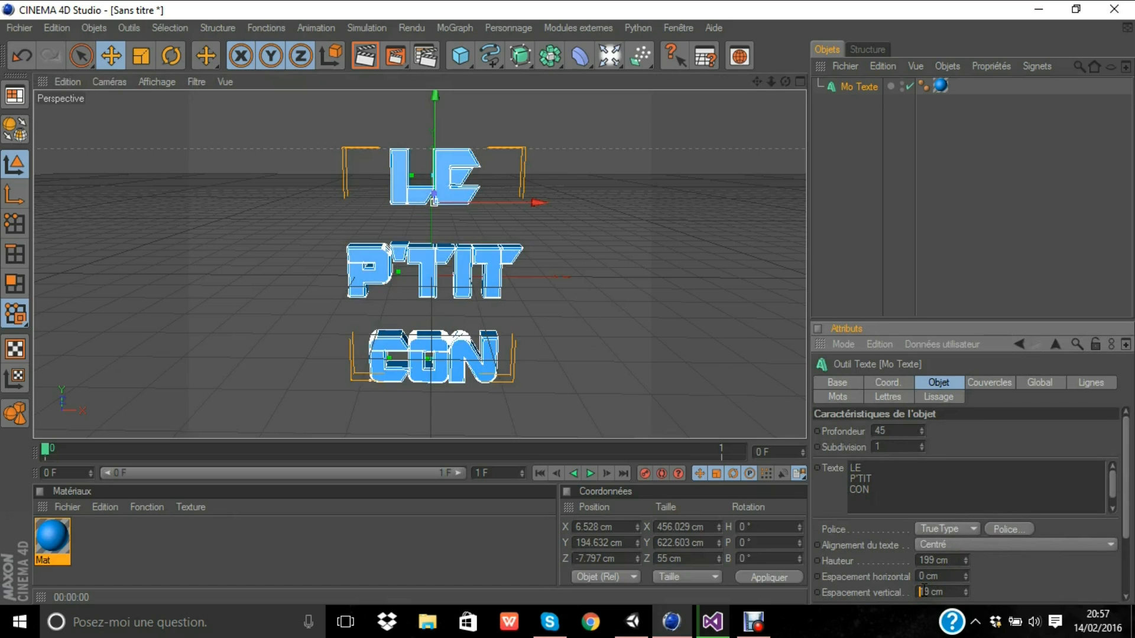
pyautogui.scroll(-6, 923, 591)
pyautogui.scroll(-8, 923, 591)
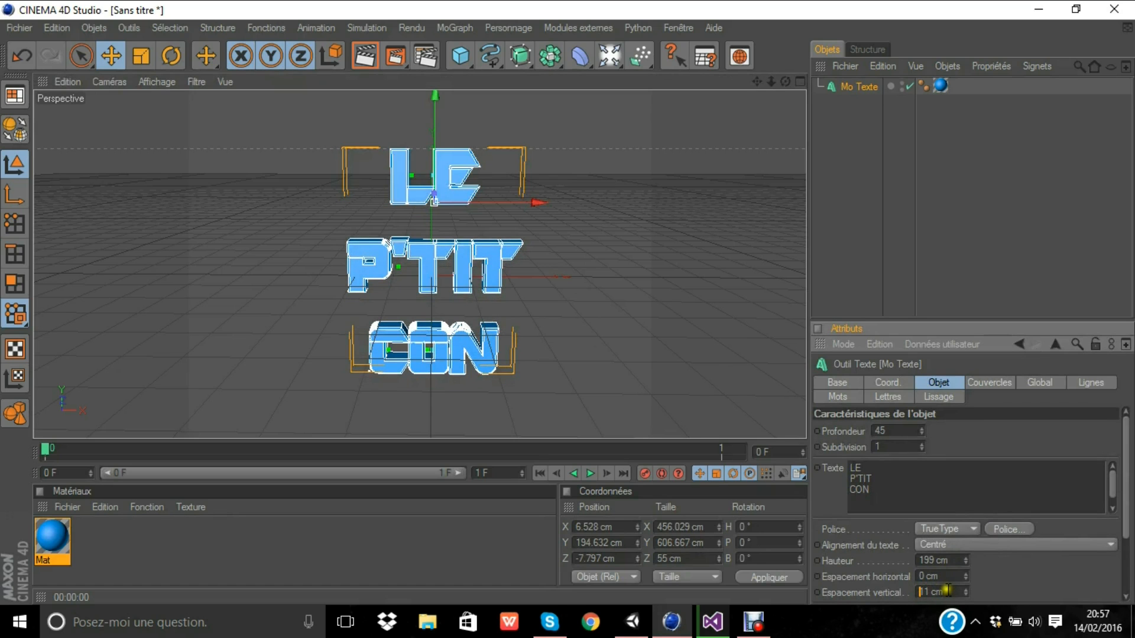
pyautogui.scroll(-6, 946, 590)
pyautogui.scroll(-18, 947, 590)
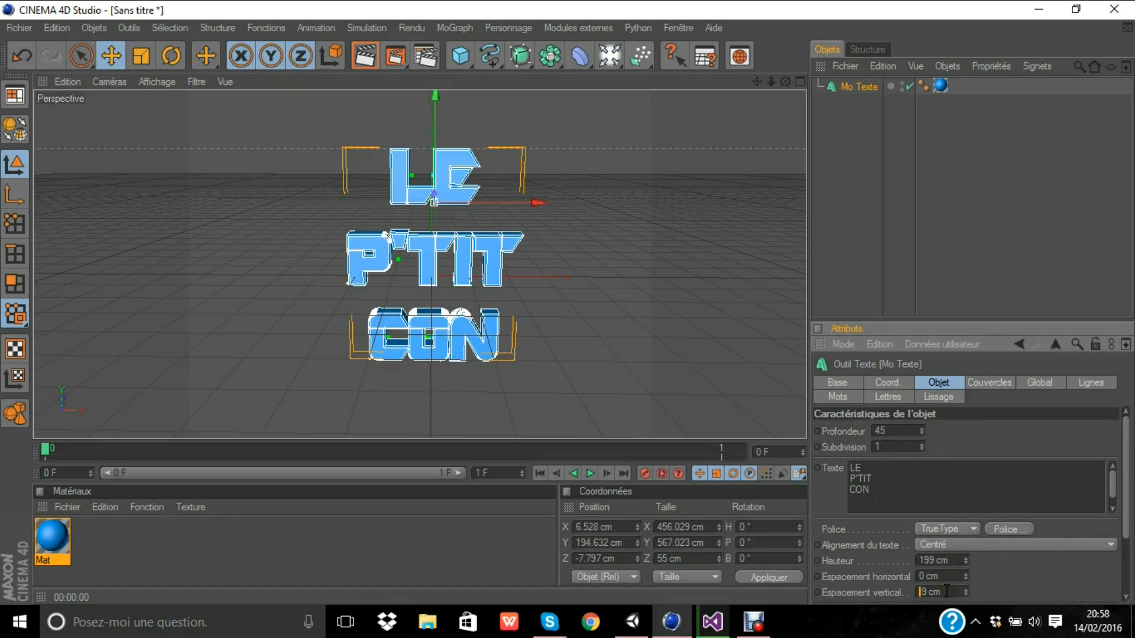
pyautogui.scroll(-20, 946, 591)
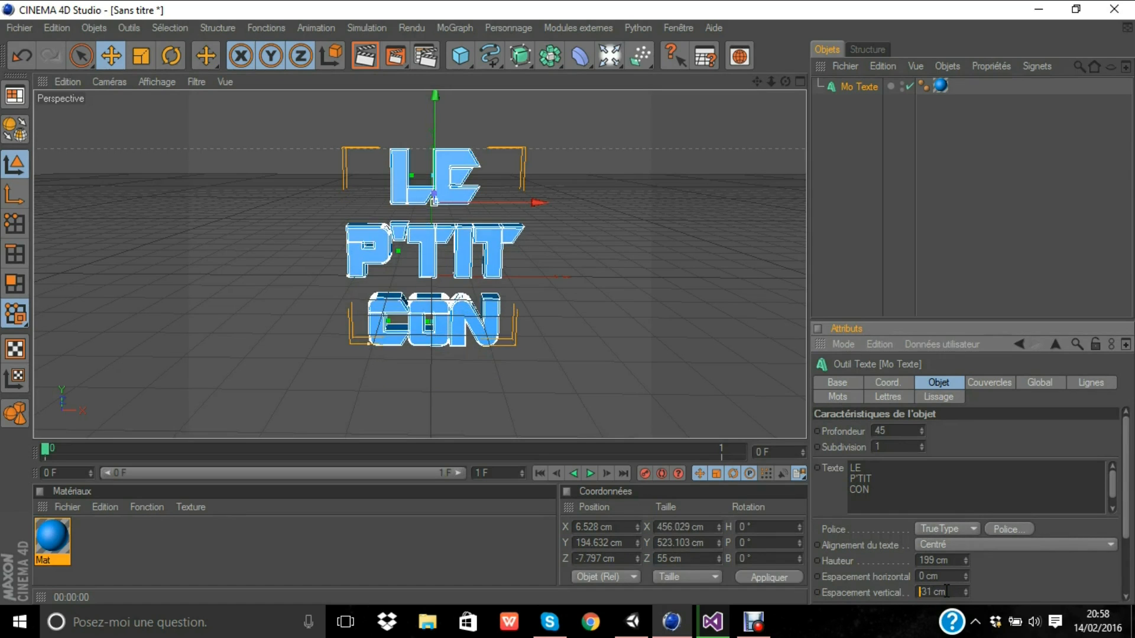
pyautogui.scroll(-20, 946, 591)
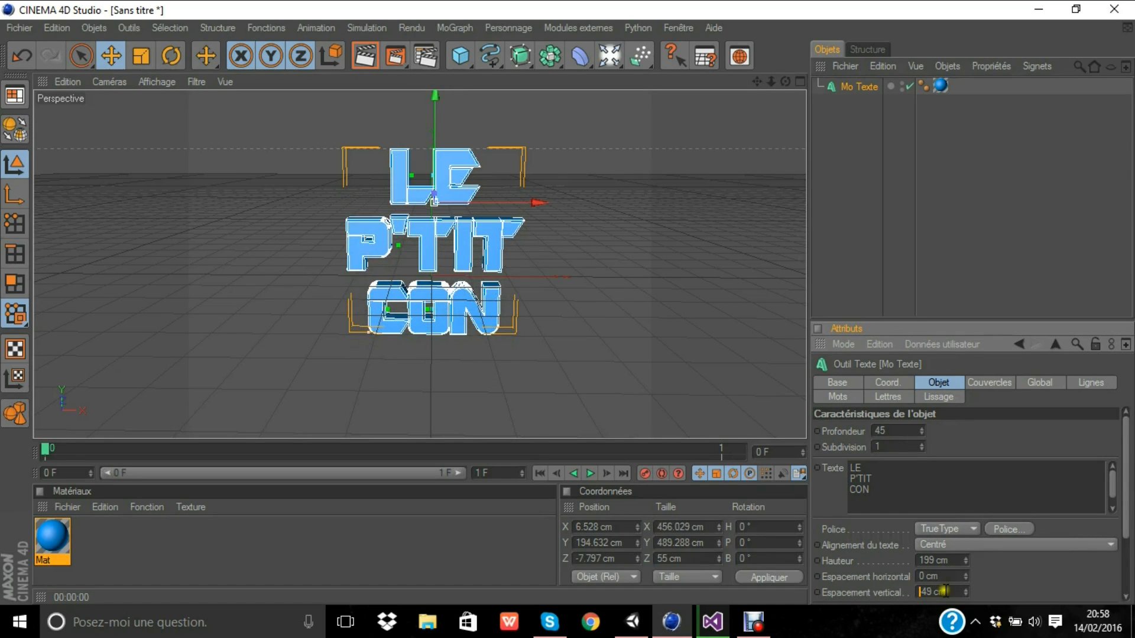
pyautogui.scroll(-20, 943, 589)
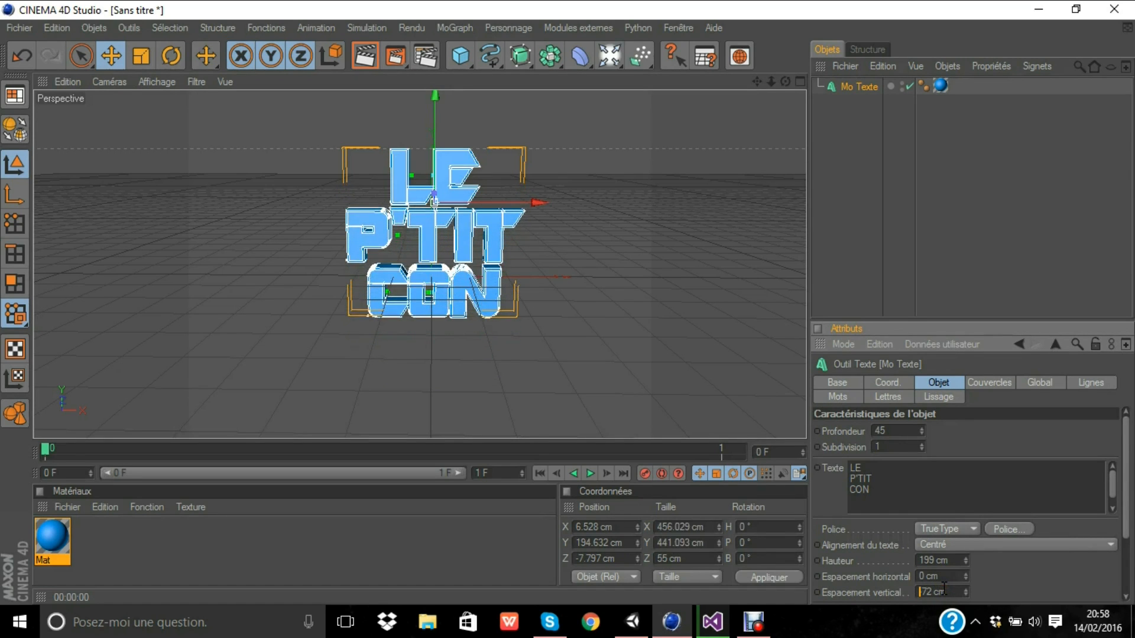
pyautogui.scroll(-1, 944, 589)
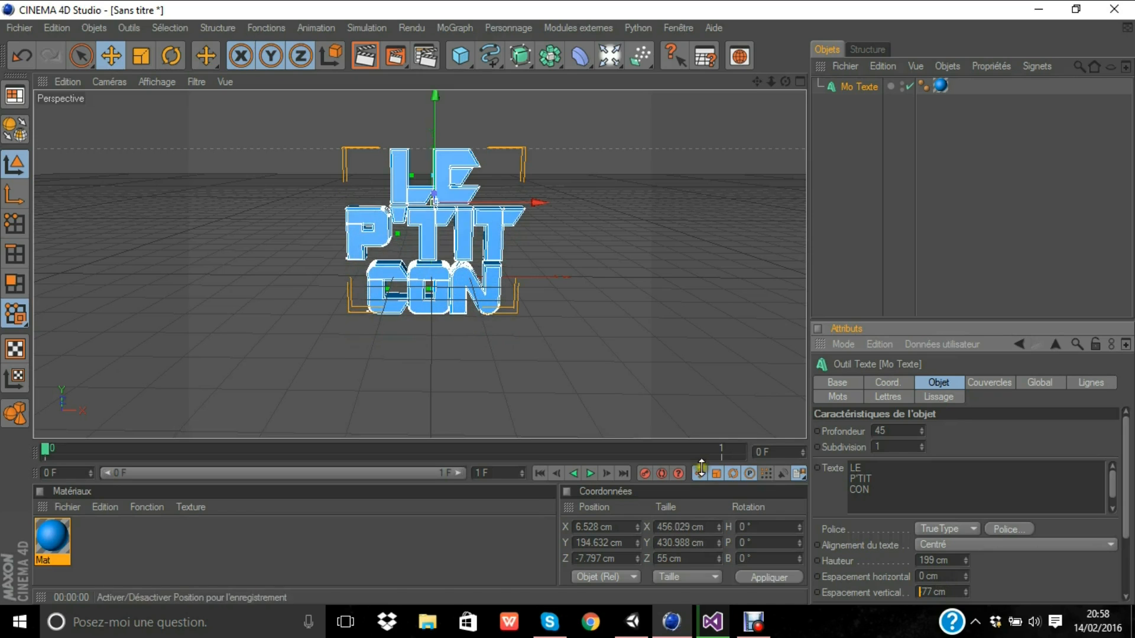
pyautogui.click(630, 346)
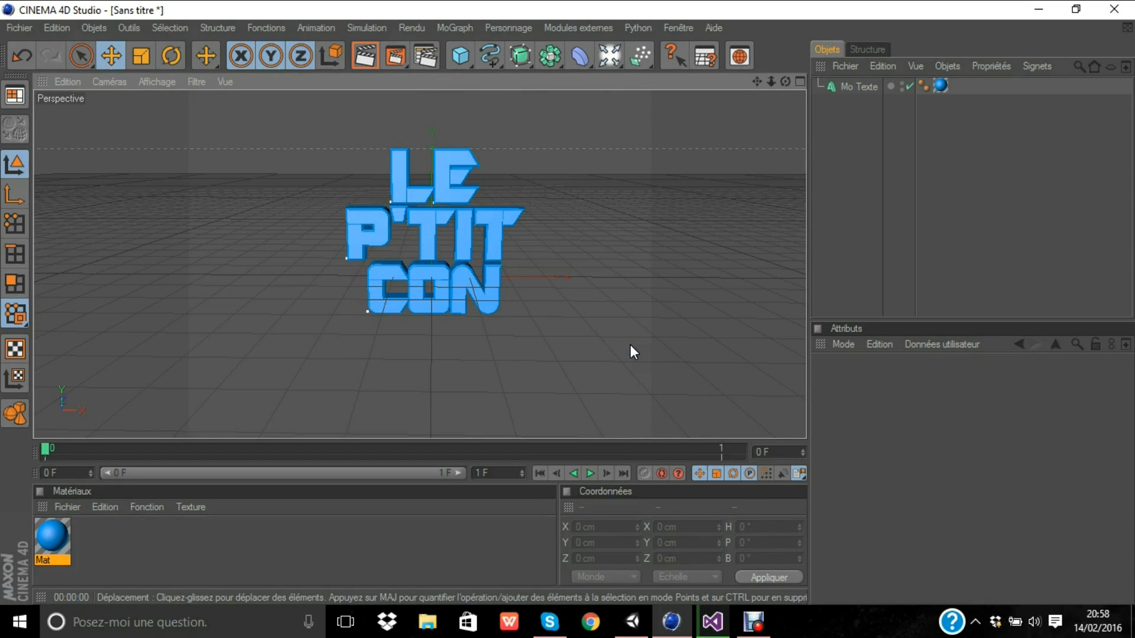
# - Nudge the text block slightly sideways and down to about X 12.8 cm and Y 190.6 cm
pyautogui.click(630, 345)
pyautogui.click(629, 345)
pyautogui.moveTo(465, 267); pyautogui.dragTo(475, 269)
pyautogui.click(573, 314)
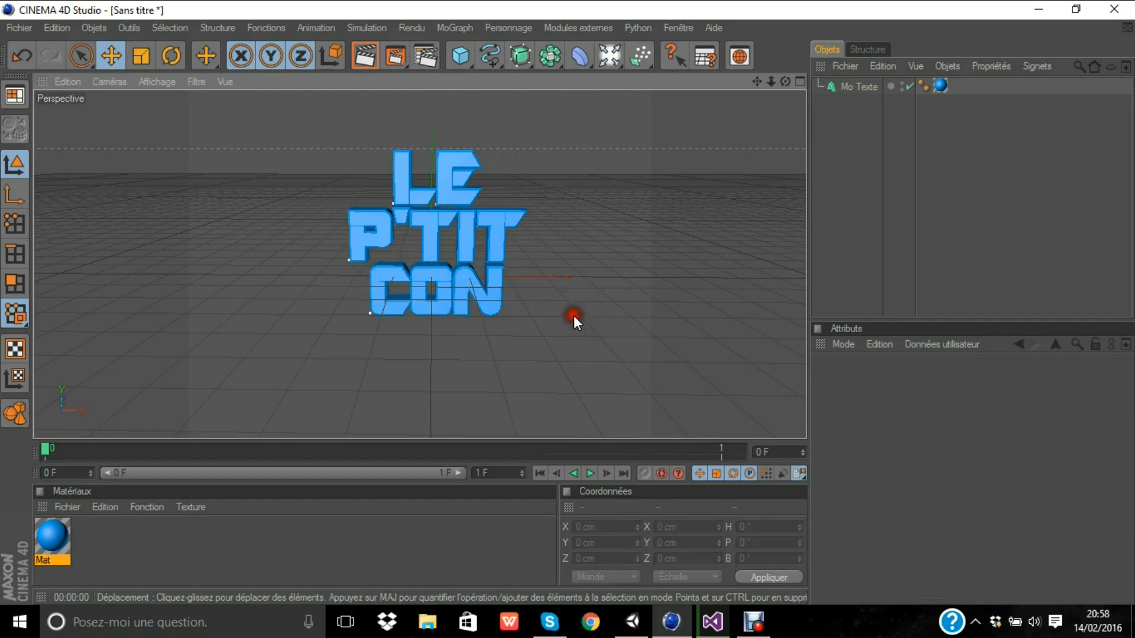
# - Scale the text up to about 674 cm wide and 637 cm high
pyautogui.click(459, 235)
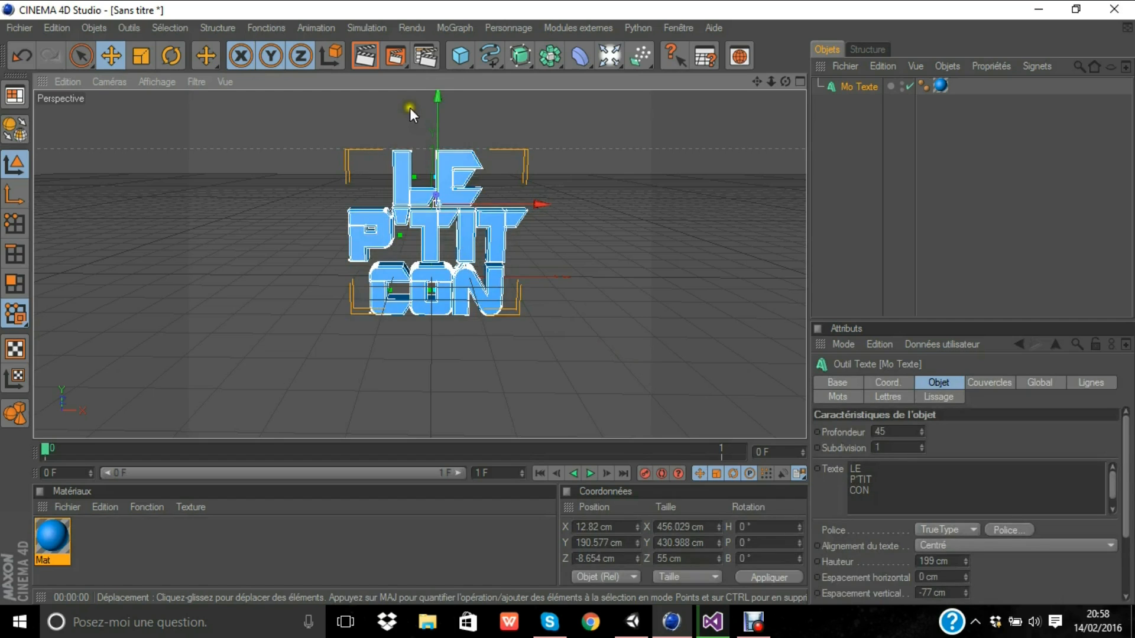
pyautogui.click(149, 56)
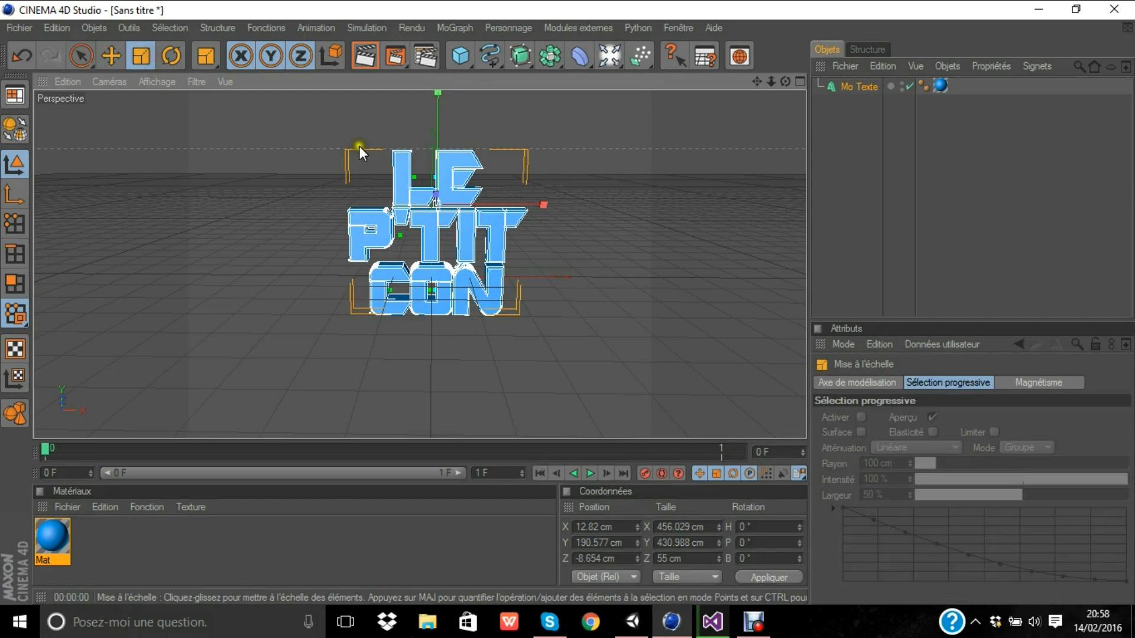
pyautogui.moveTo(567, 302)
pyautogui.mouseDown()
pyautogui.moveTo(619, 321)
pyautogui.moveTo(567, 303)
pyautogui.mouseUp()
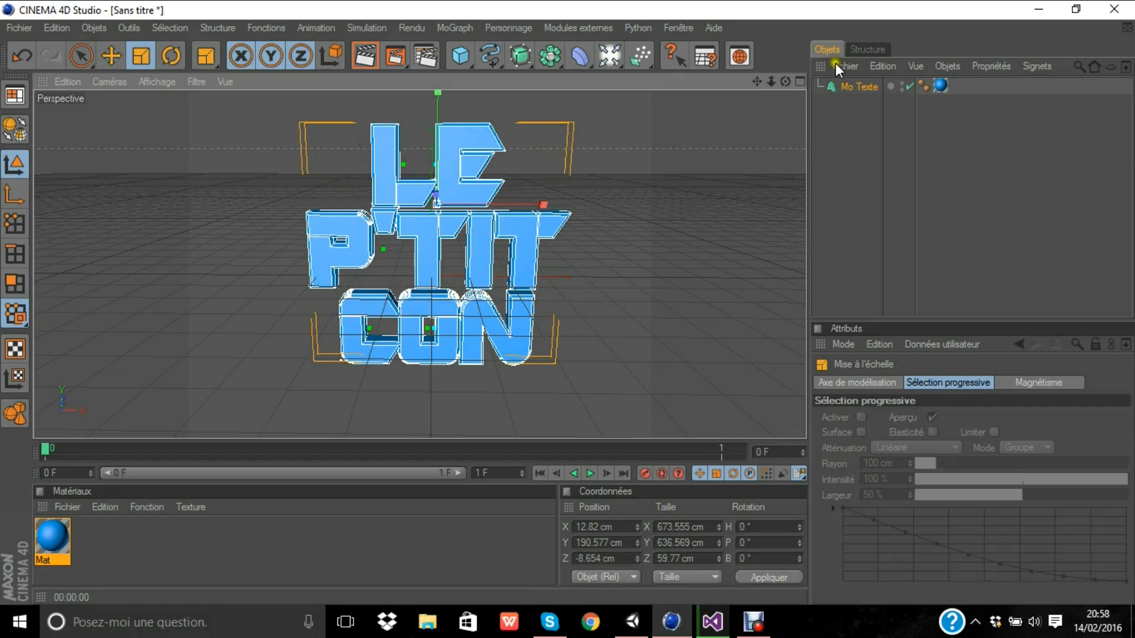
pyautogui.moveTo(785, 81)
pyautogui.mouseDown()
pyautogui.moveTo(566, 296)
pyautogui.moveTo(567, 312)
pyautogui.moveTo(567, 302)
pyautogui.mouseUp()
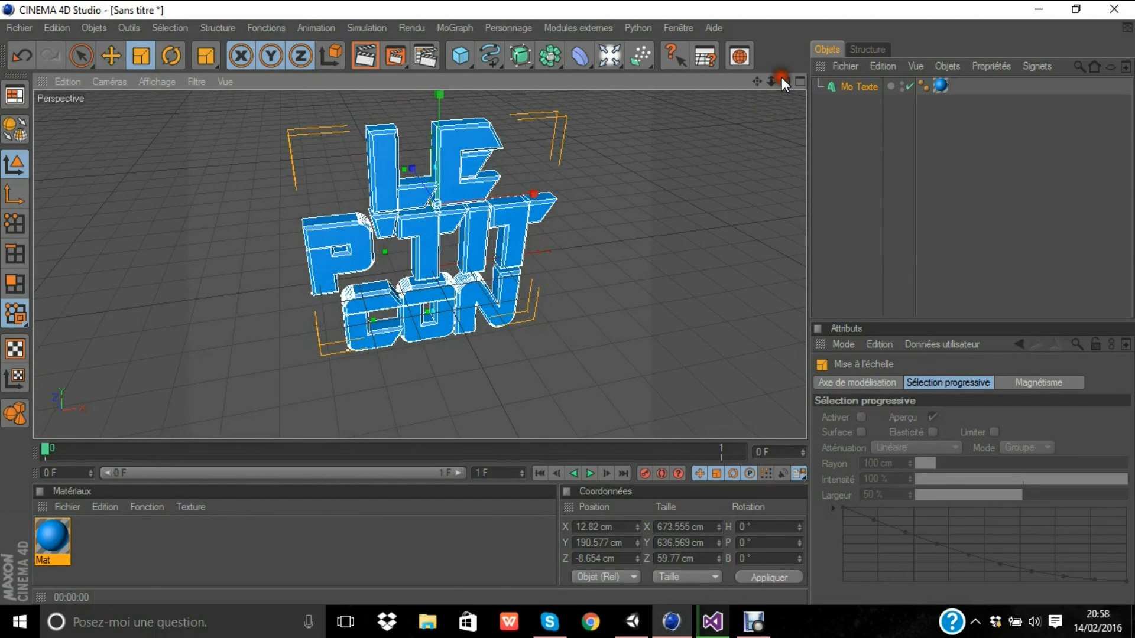
pyautogui.click(562, 354)
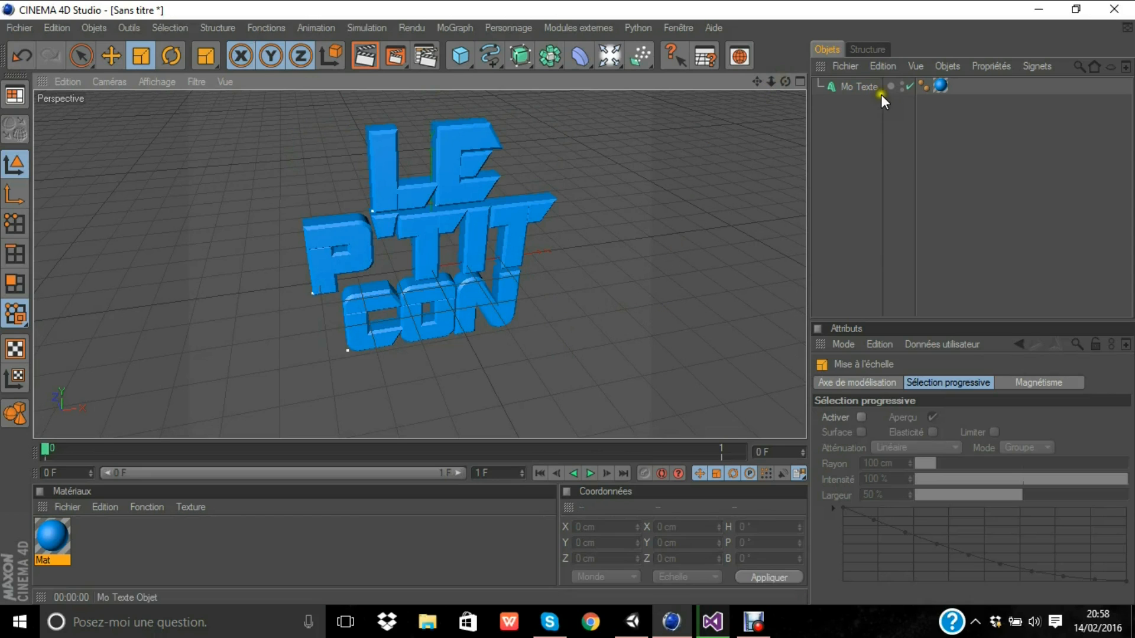
pyautogui.click(455, 28)
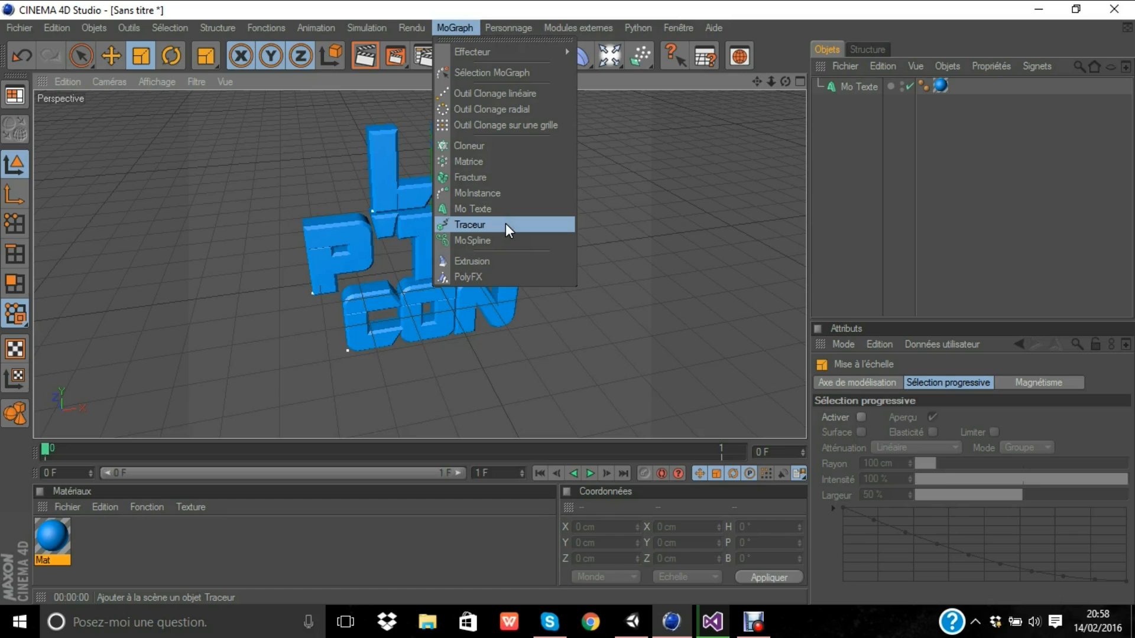
pyautogui.click(652, 236)
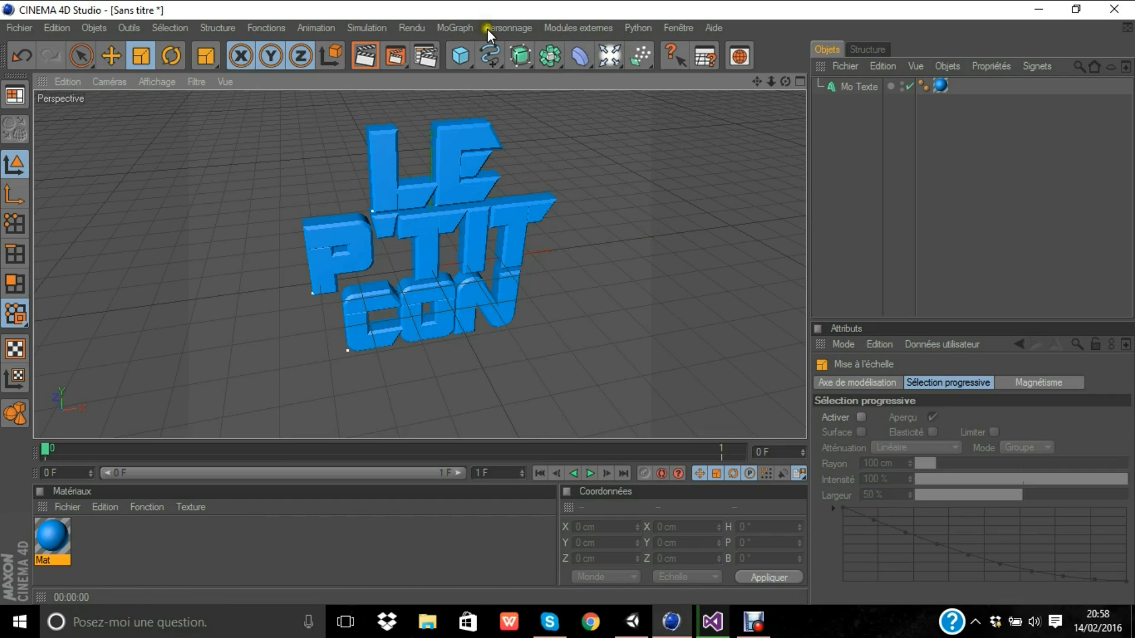
pyautogui.click(612, 59)
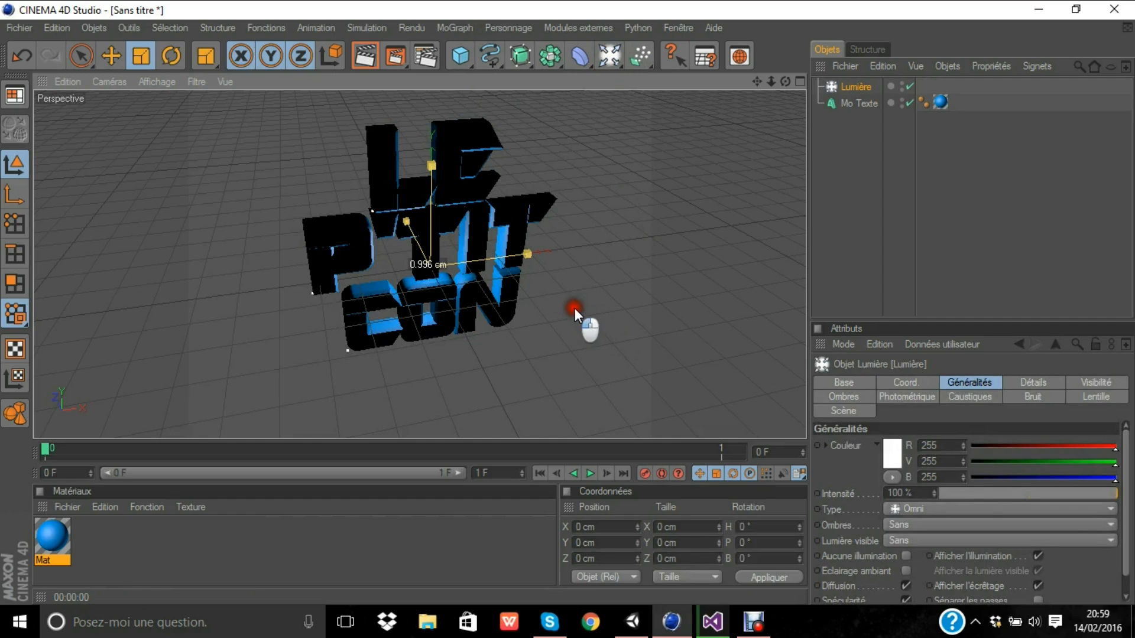
pyautogui.click(24, 57)
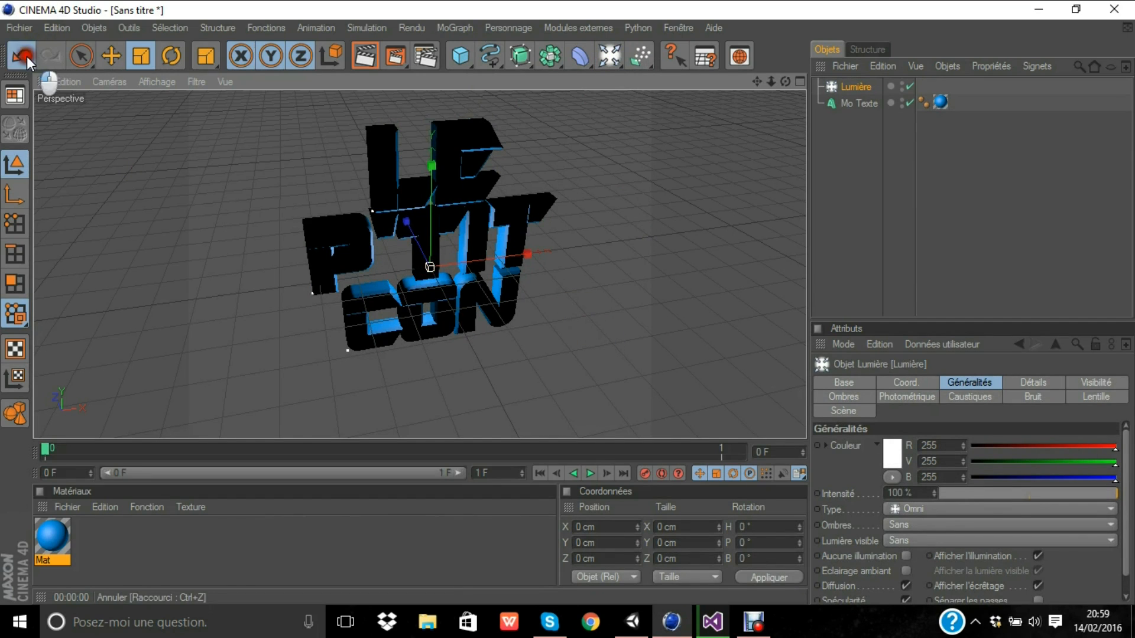
pyautogui.click(18, 60)
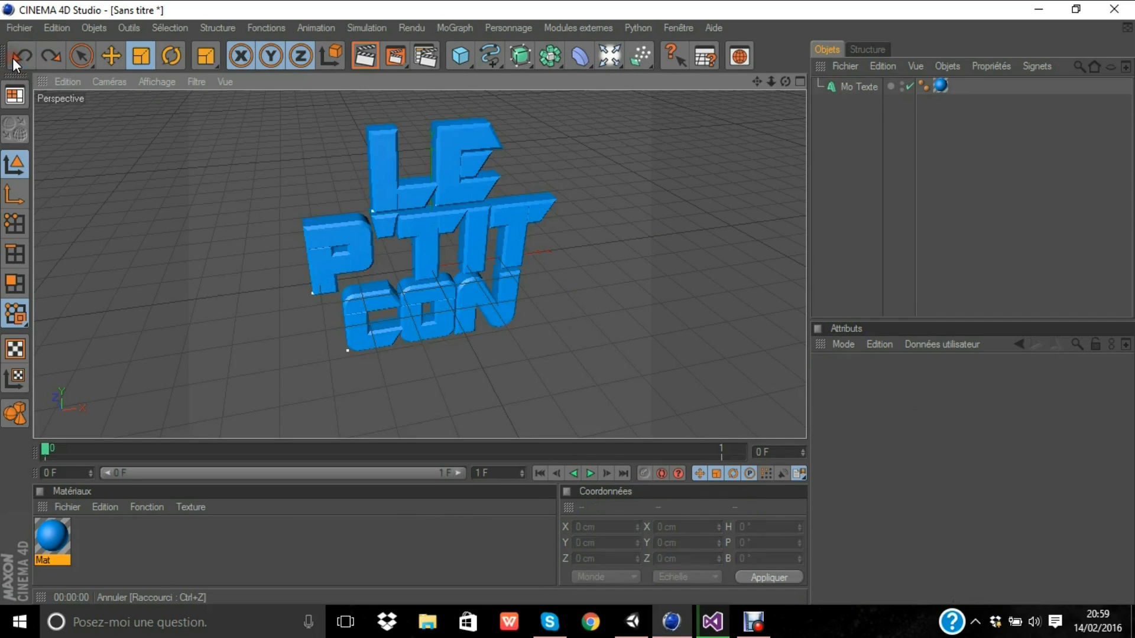
# - Add a target spot light to the scene to illuminate the text
pyautogui.moveTo(609, 56); pyautogui.dragTo(809, 107)
pyautogui.moveTo(569, 303); pyautogui.dragTo(566, 302)
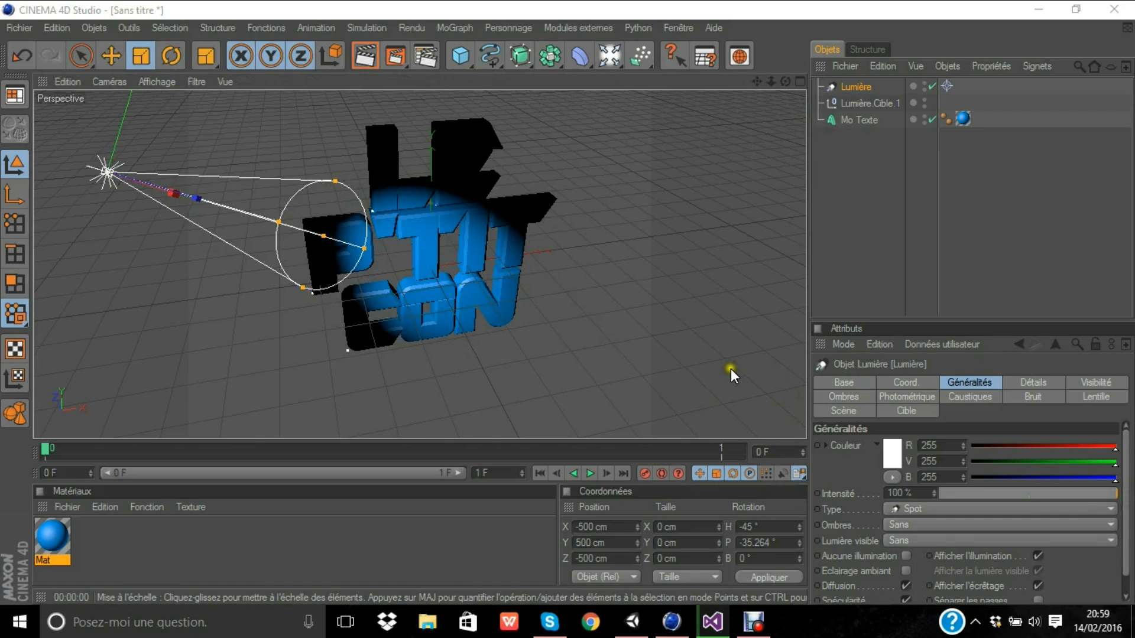
pyautogui.moveTo(729, 368)
pyautogui.mouseDown()
pyautogui.moveTo(567, 298)
pyautogui.moveTo(729, 358)
pyautogui.mouseUp()
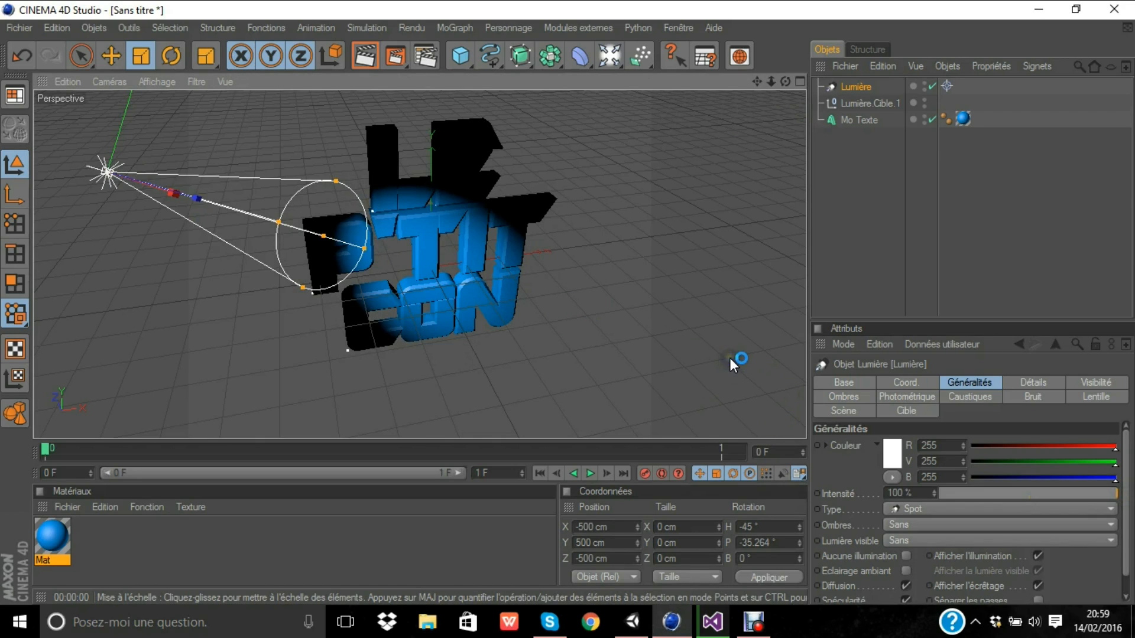
# - Move the spot light in front of and below the text to about X 1107.9 cm, Y -586.7 cm, Z -1887.2 cm
pyautogui.click(630, 339)
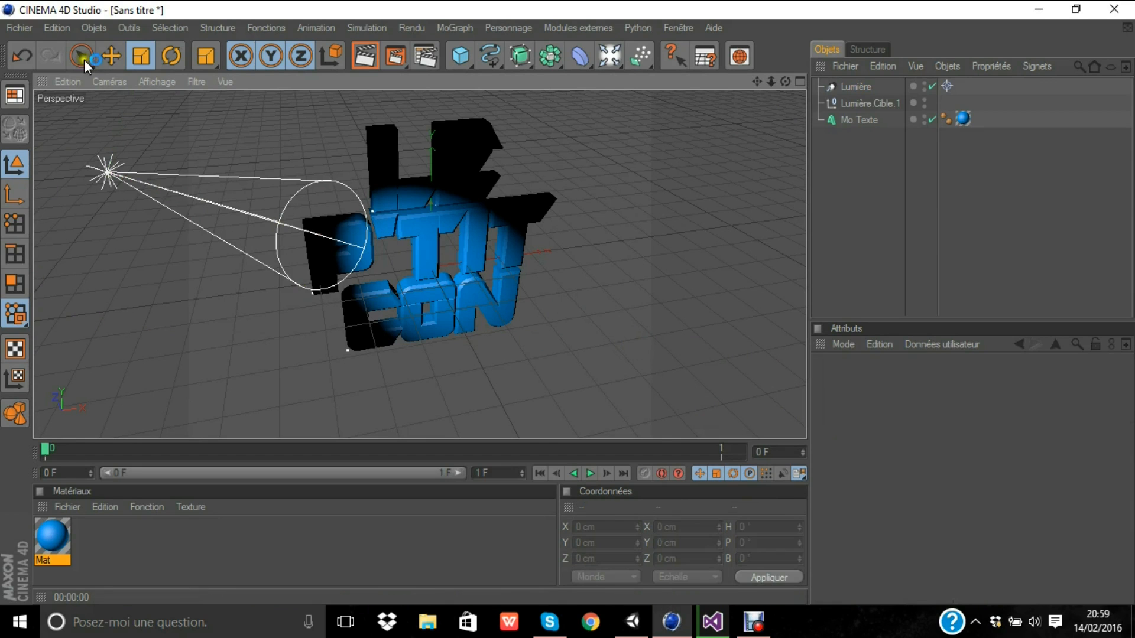
pyautogui.click(111, 56)
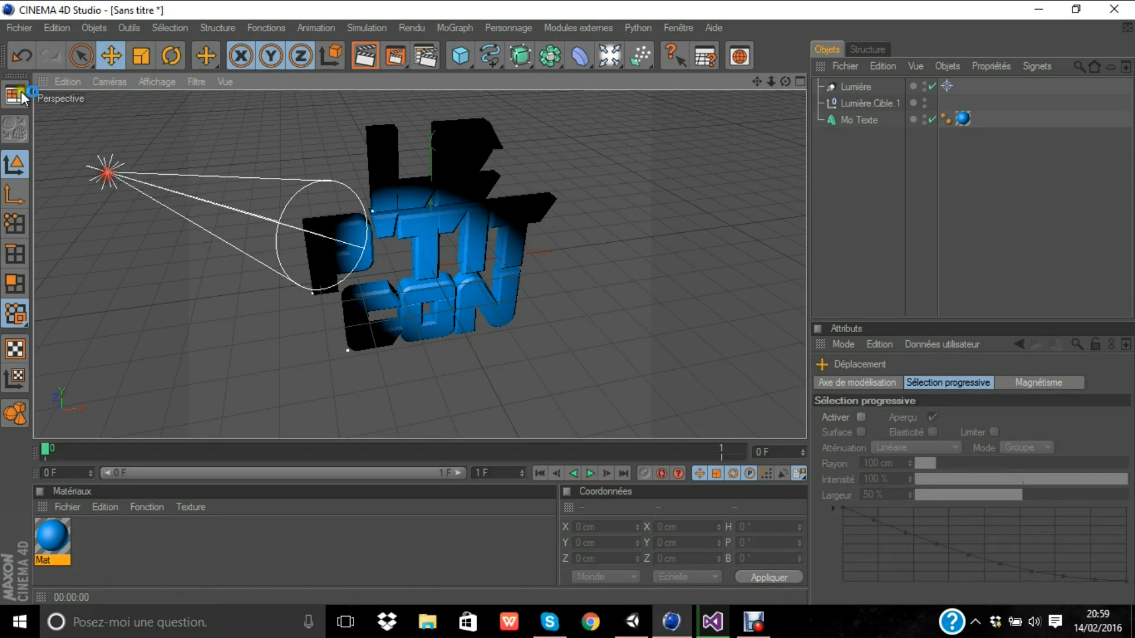
pyautogui.click(111, 172)
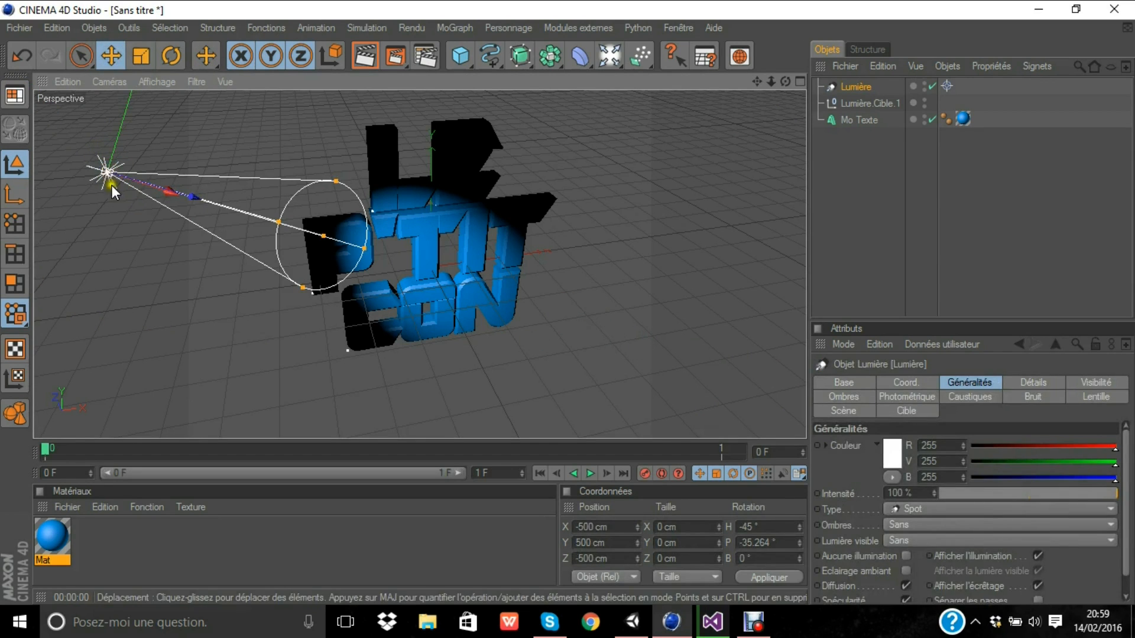
pyautogui.moveTo(110, 178); pyautogui.dragTo(568, 299)
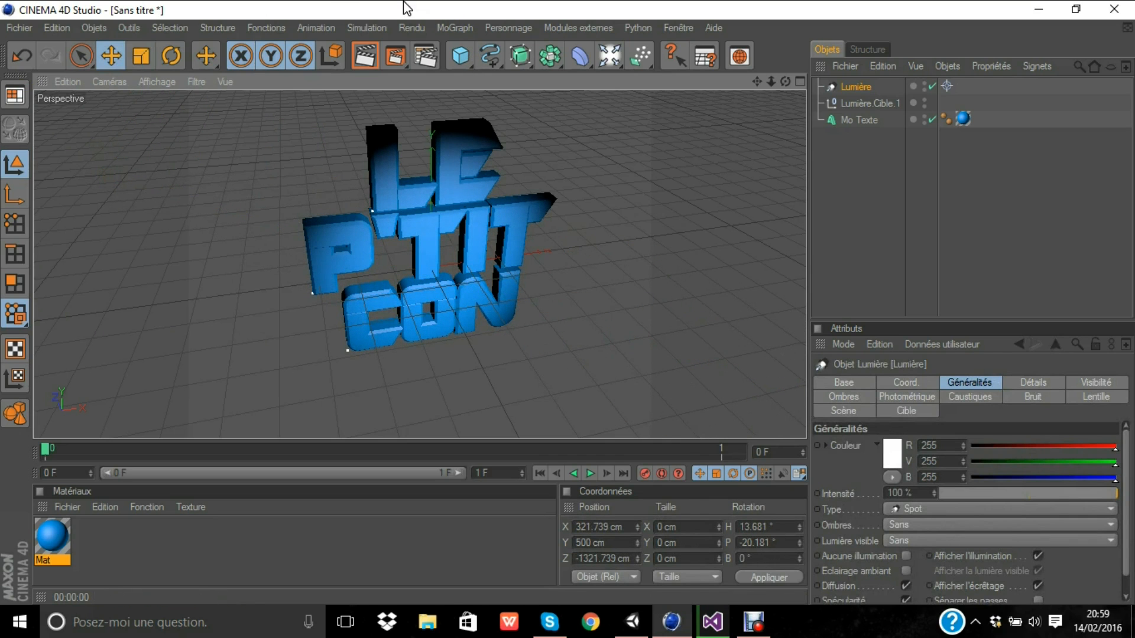
pyautogui.moveTo(784, 82); pyautogui.dragTo(568, 303)
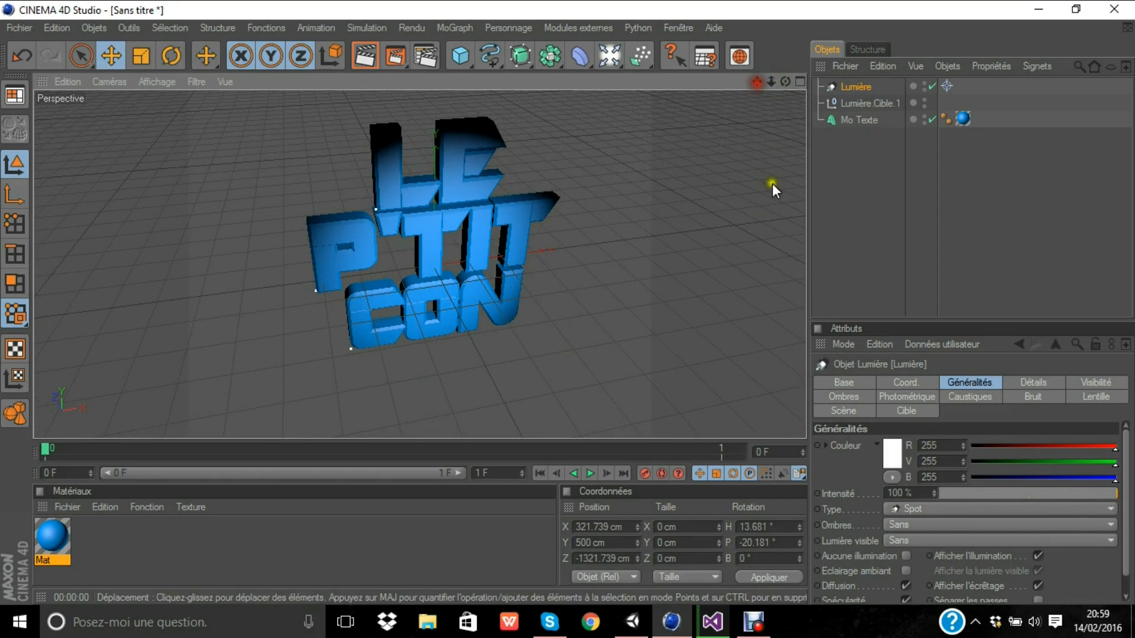
pyautogui.moveTo(785, 82); pyautogui.dragTo(567, 302)
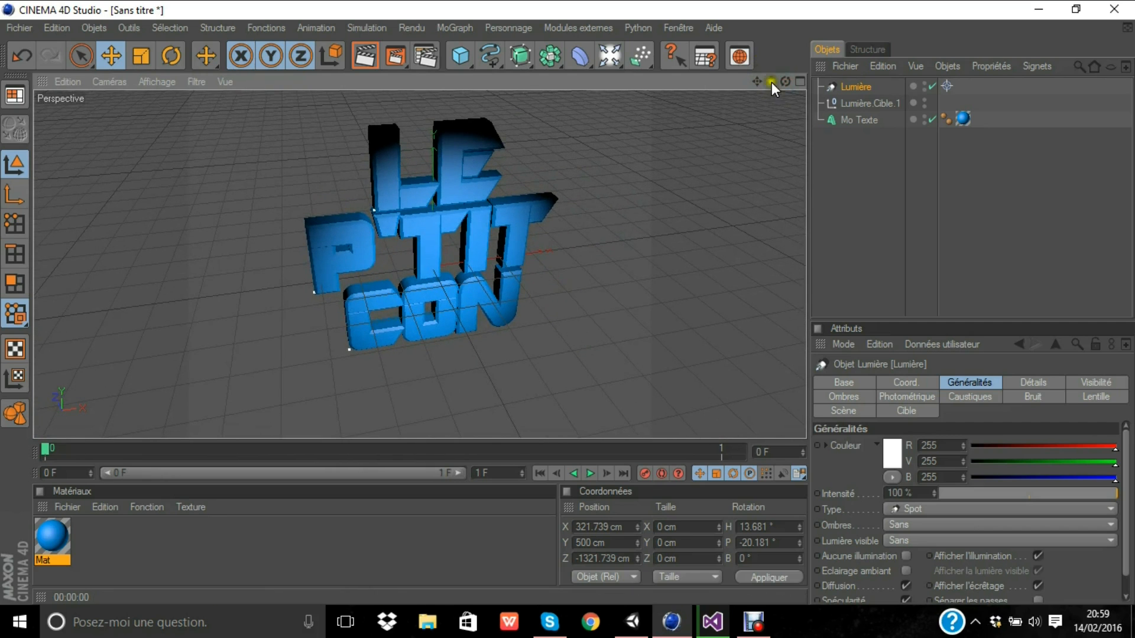
pyautogui.moveTo(772, 80); pyautogui.dragTo(568, 299)
pyautogui.moveTo(745, 372); pyautogui.dragTo(562, 300)
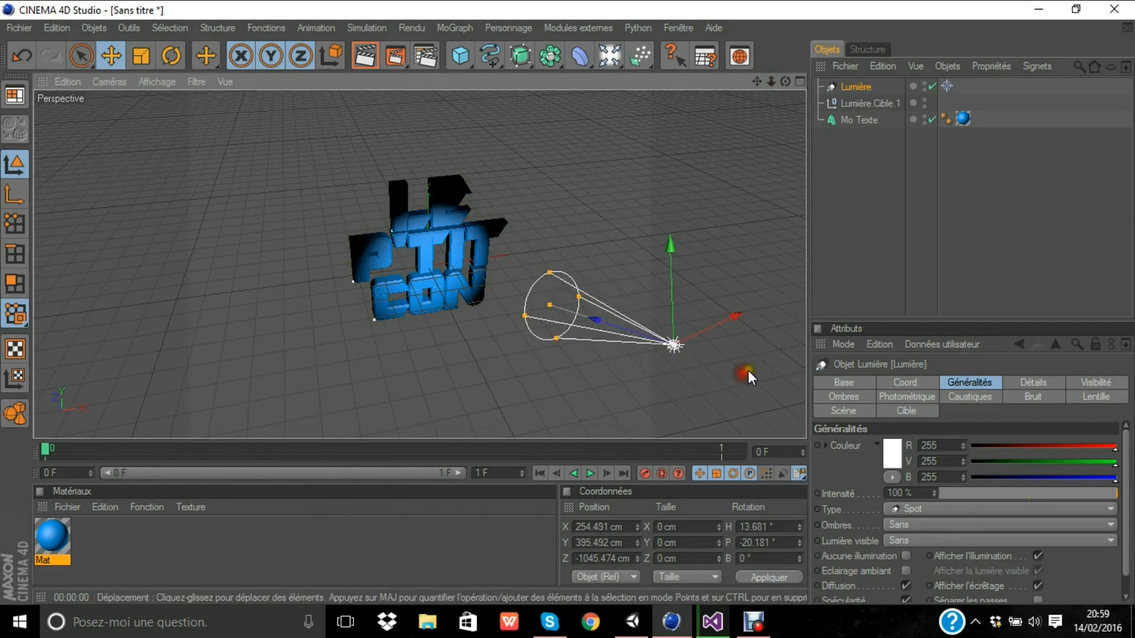
pyautogui.moveTo(672, 349)
pyautogui.mouseDown()
pyautogui.moveTo(561, 305)
pyautogui.moveTo(674, 347)
pyautogui.mouseUp()
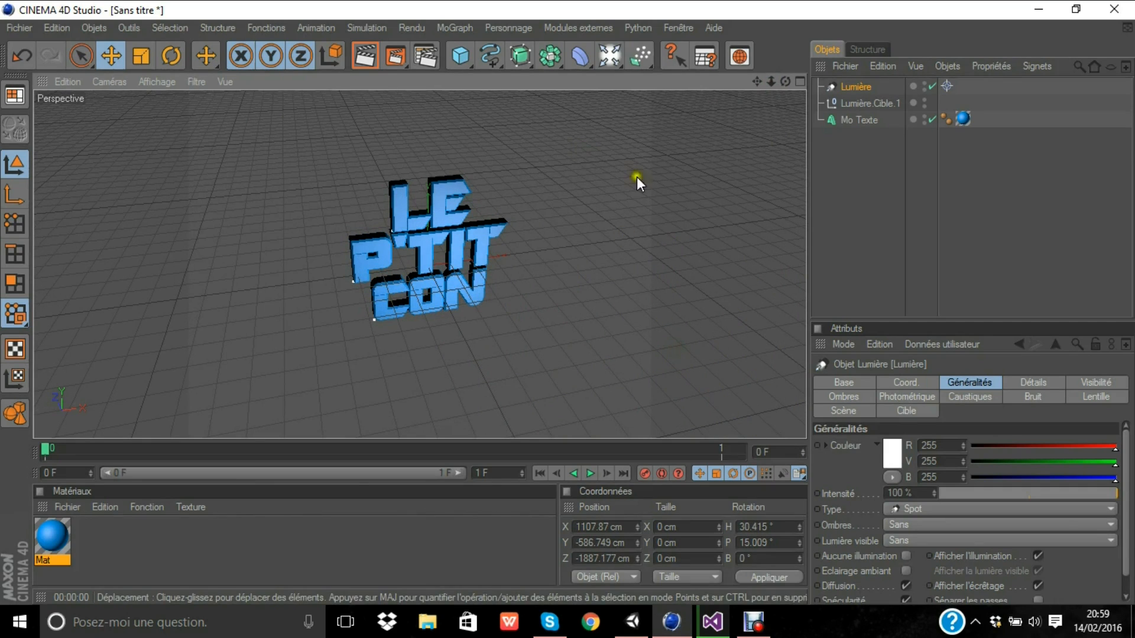
# - Examine the lit three-line text from the front
pyautogui.moveTo(786, 85); pyautogui.dragTo(760, 84)
pyautogui.moveTo(567, 306)
pyautogui.mouseDown()
pyautogui.moveTo(562, 272)
pyautogui.moveTo(583, 363)
pyautogui.moveTo(567, 306)
pyautogui.moveTo(774, 79)
pyautogui.moveTo(569, 307)
pyautogui.mouseUp()
pyautogui.moveTo(757, 81); pyautogui.dragTo(566, 304)
pyautogui.moveTo(780, 84); pyautogui.dragTo(568, 307)
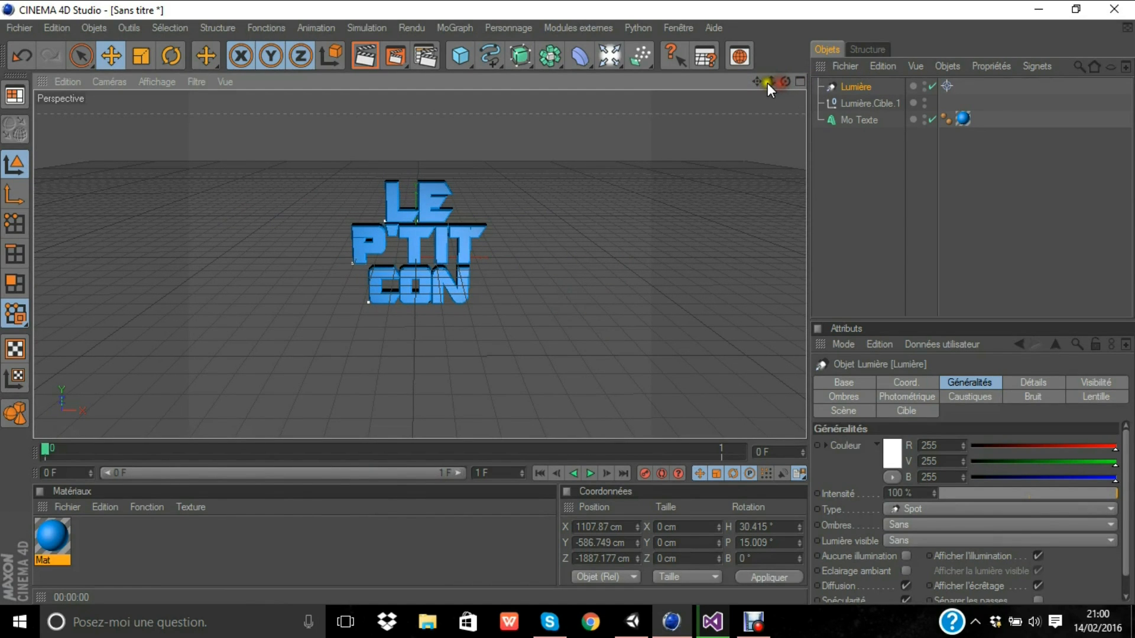
pyautogui.moveTo(764, 83); pyautogui.dragTo(568, 303)
pyautogui.scroll(12, 477, 240)
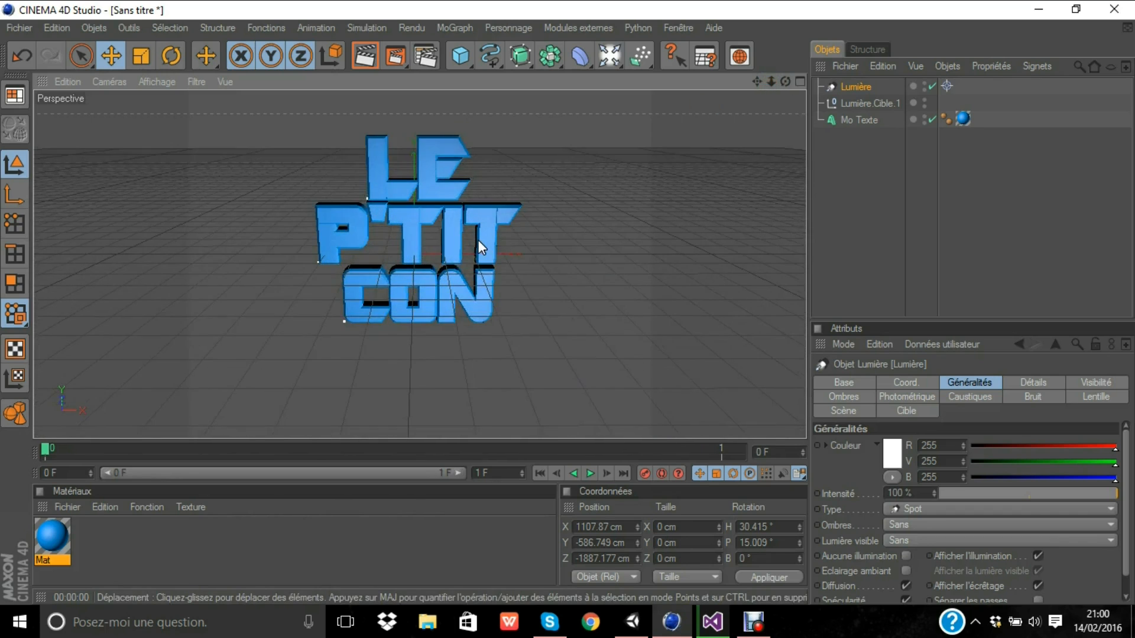
pyautogui.scroll(-2, 478, 240)
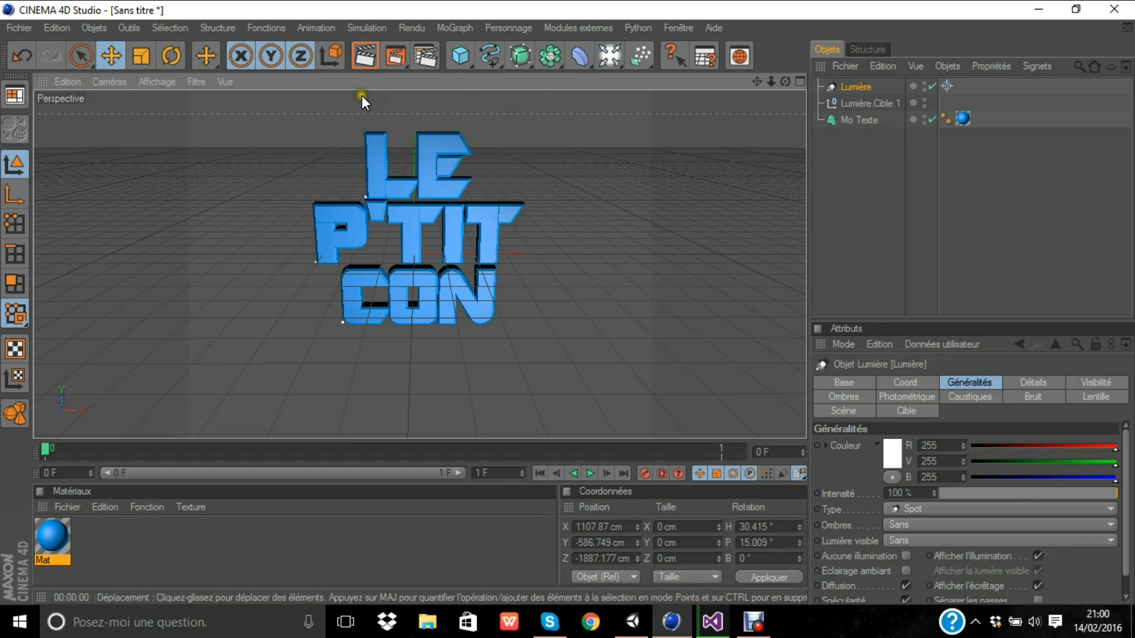
pyautogui.click(363, 11)
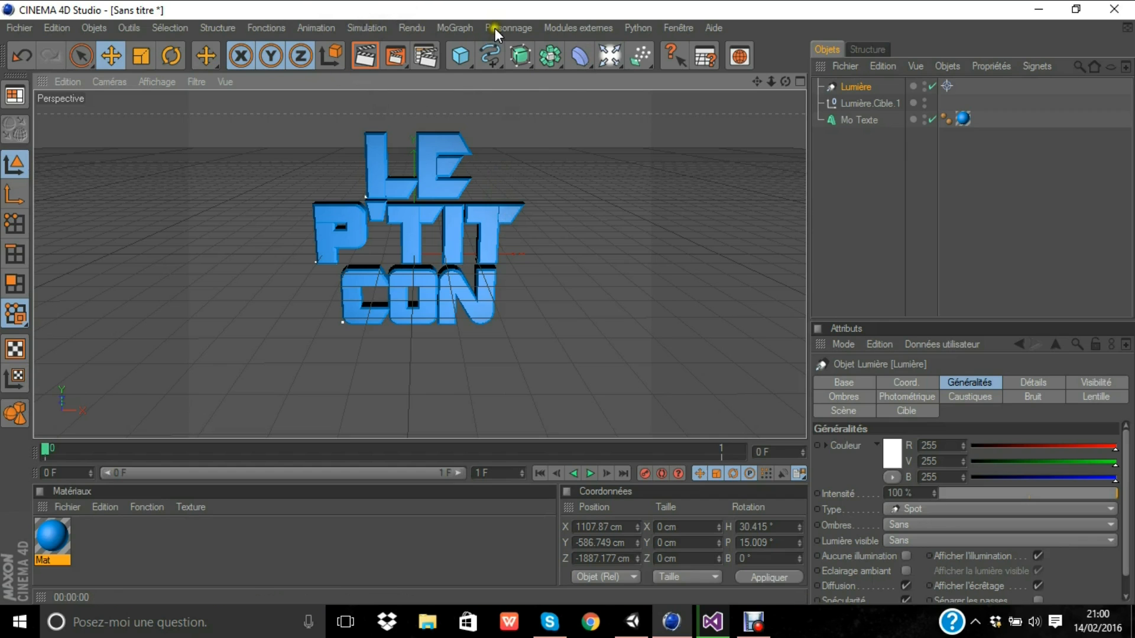
# - Add a second MoGraph text object reading "ft"
pyautogui.click(458, 29)
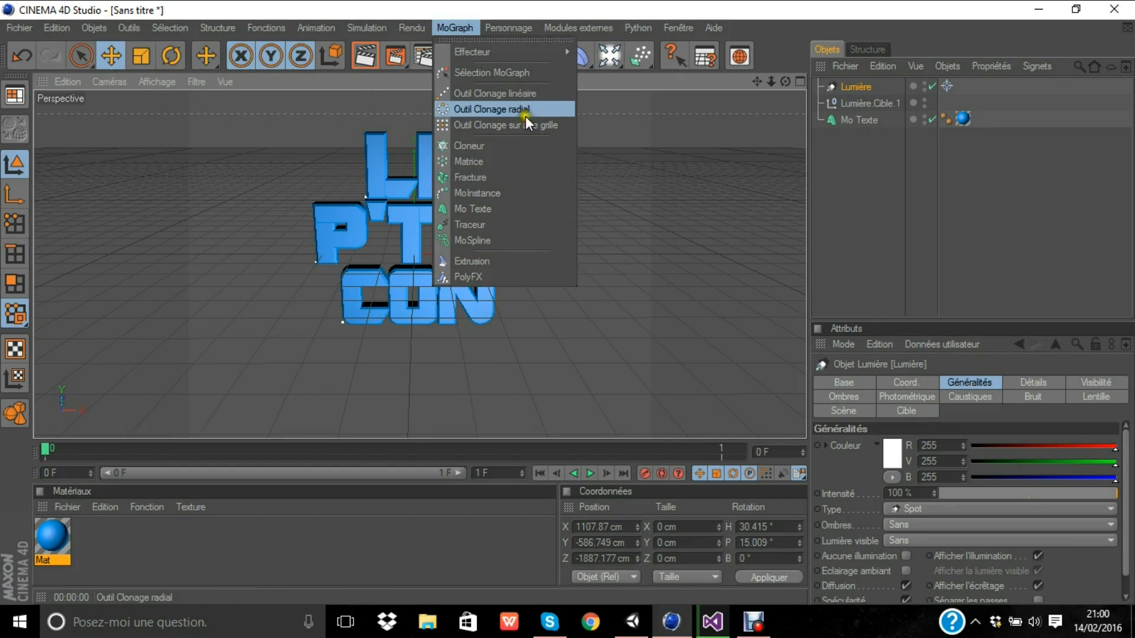
pyautogui.click(533, 209)
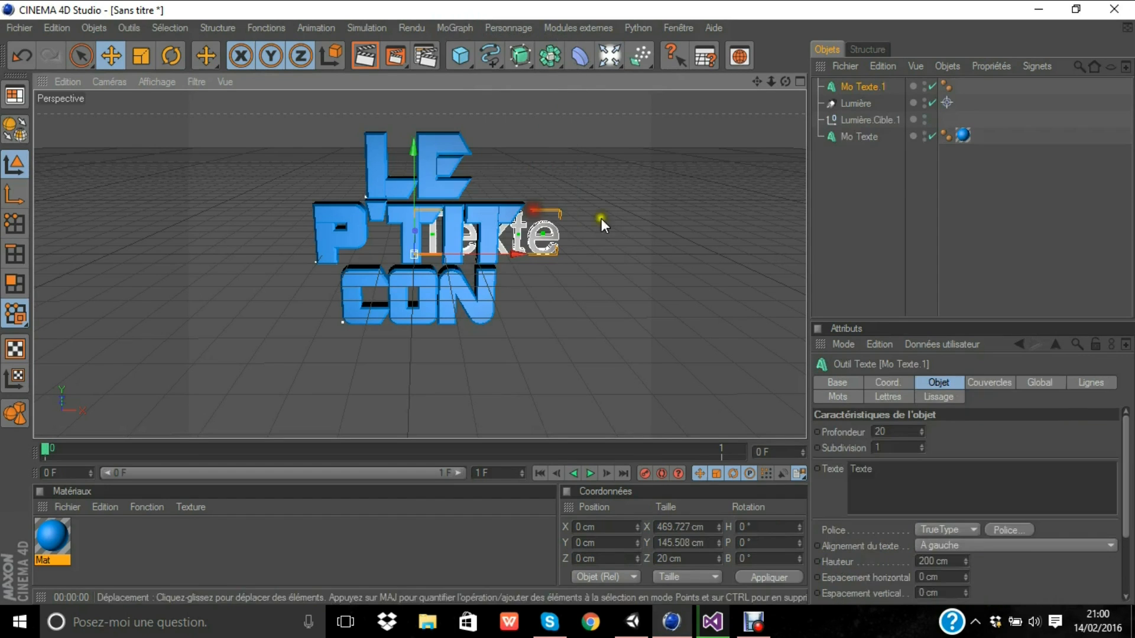
pyautogui.doubleClick(927, 470)
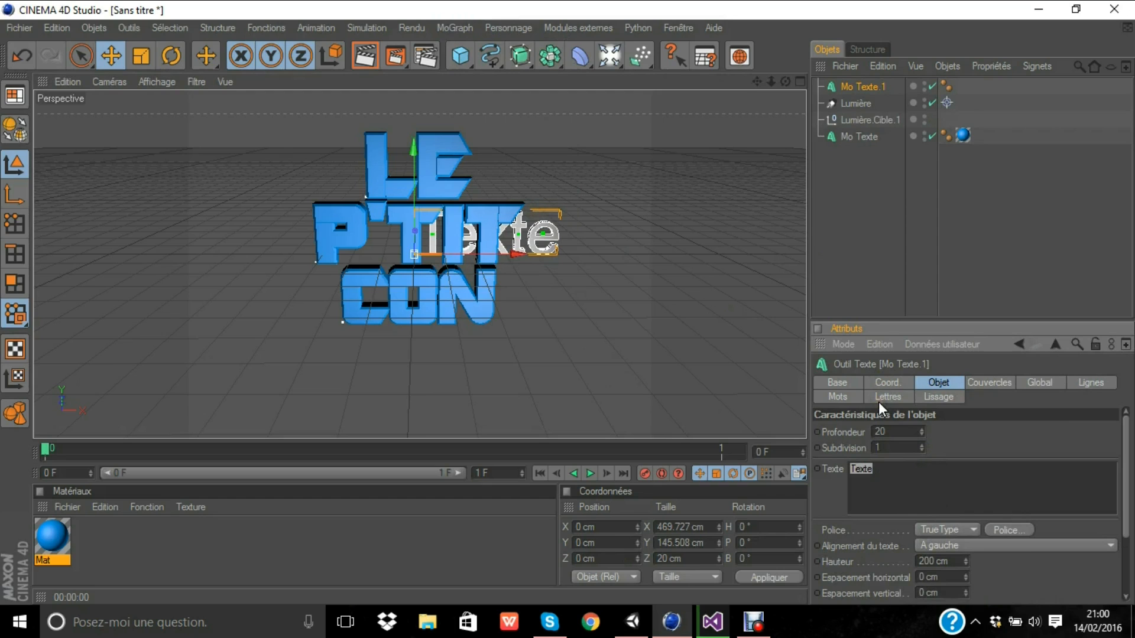
pyautogui.write('ft')
pyautogui.click(554, 253)
# - Move the ft text below the main lettering and scale it up to about 167 cm wide and 230 cm high
pyautogui.click(435, 229)
pyautogui.moveTo(437, 229); pyautogui.dragTo(306, 345)
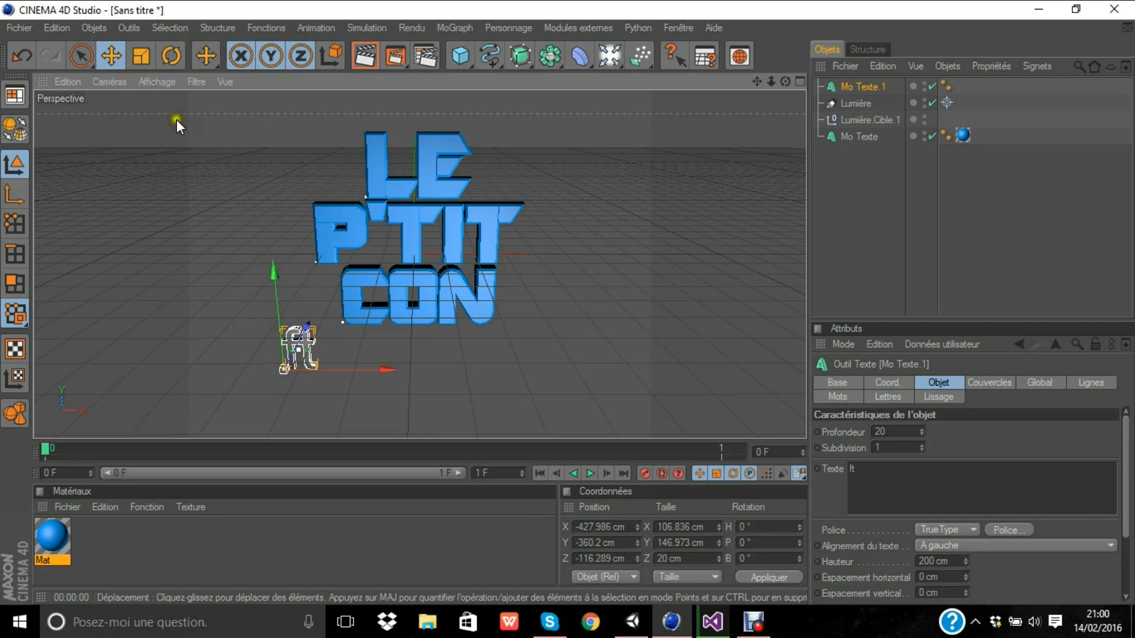
pyautogui.click(144, 59)
pyautogui.moveTo(568, 307); pyautogui.dragTo(572, 284)
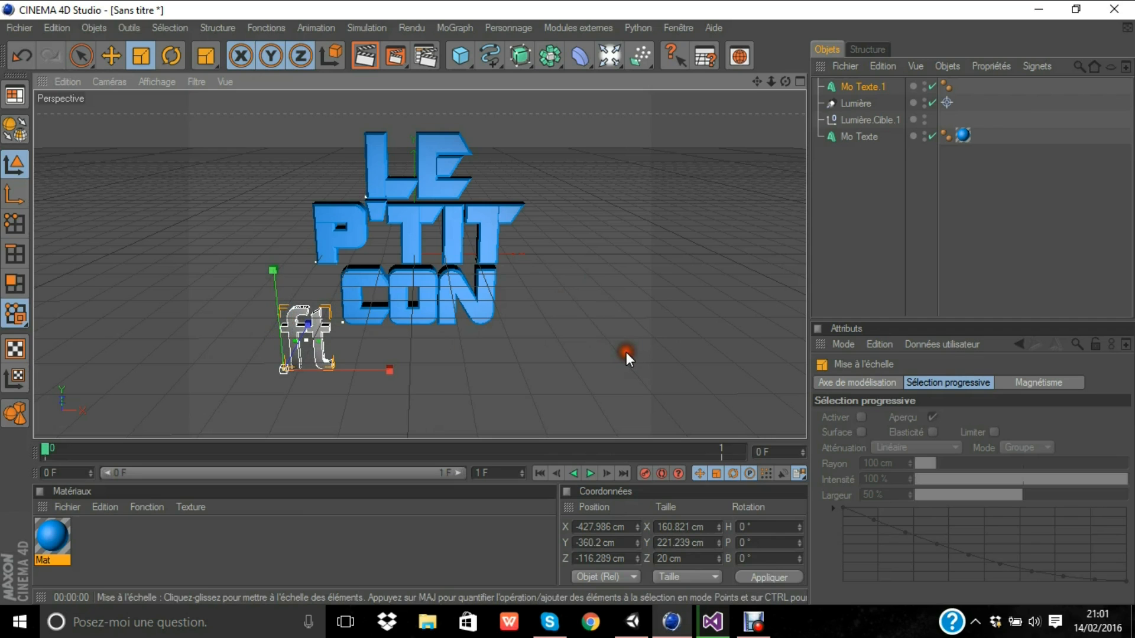
pyautogui.click(547, 354)
pyautogui.moveTo(568, 303)
pyautogui.mouseDown()
pyautogui.moveTo(293, 326)
pyautogui.moveTo(568, 305)
pyautogui.mouseUp()
# - Move the ft text beside the CON line at about X -396 cm, Y -233 cm, Z -226 cm
pyautogui.click(111, 56)
pyautogui.click(325, 303)
pyautogui.moveTo(325, 303); pyautogui.dragTo(325, 304)
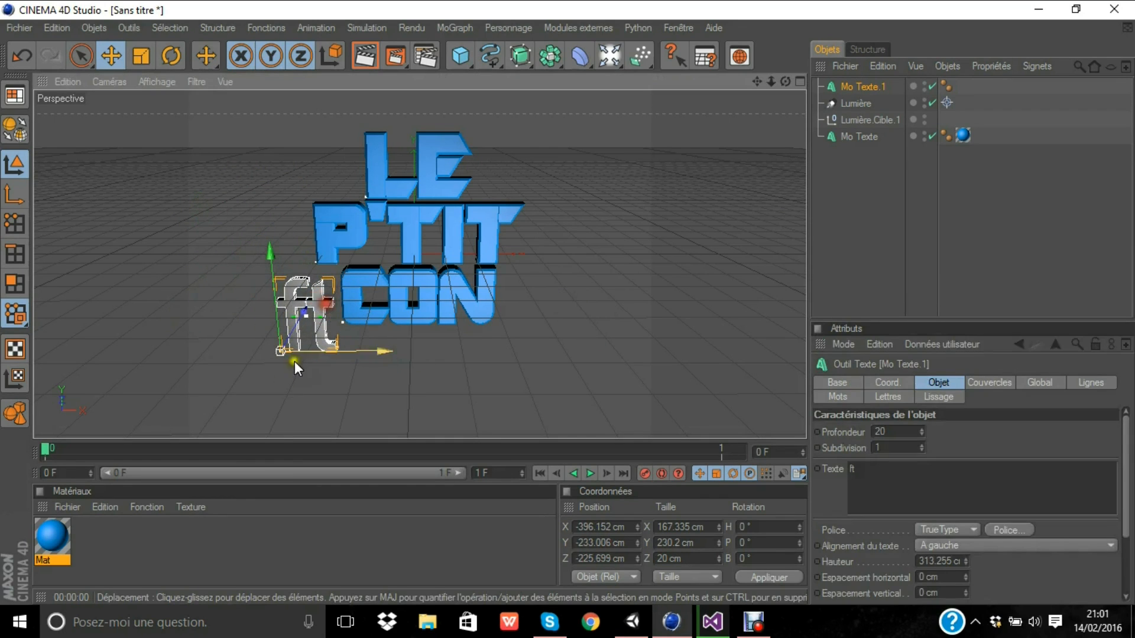
# - Set the extrusion depth of the ft text to 29
pyautogui.click(317, 326)
pyautogui.click(882, 476)
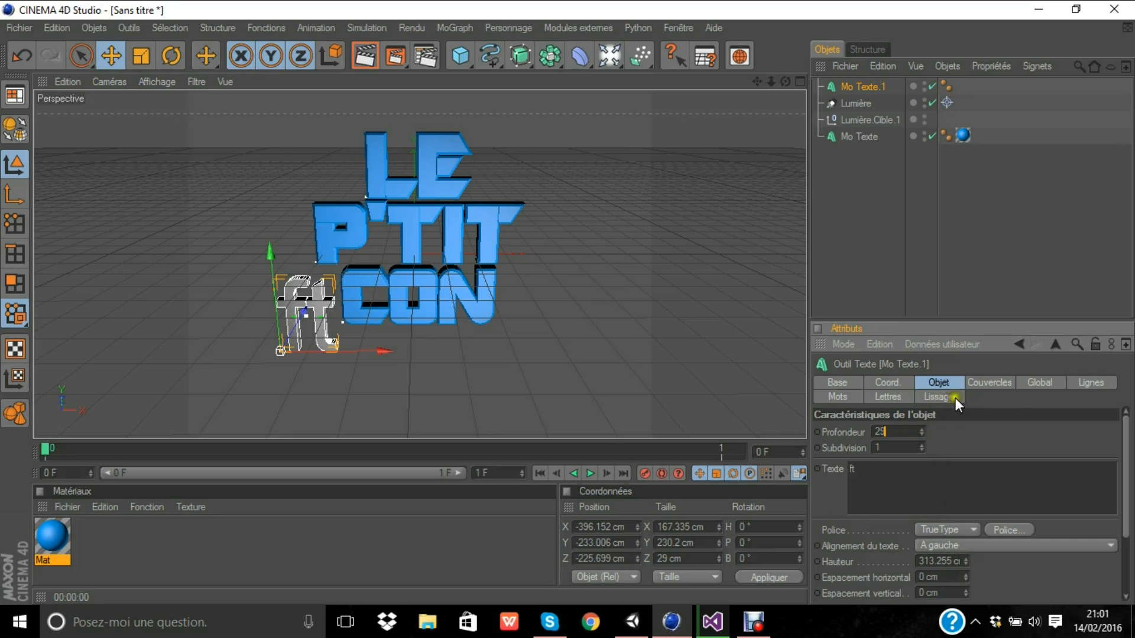
pyautogui.click(989, 381)
pyautogui.click(977, 435)
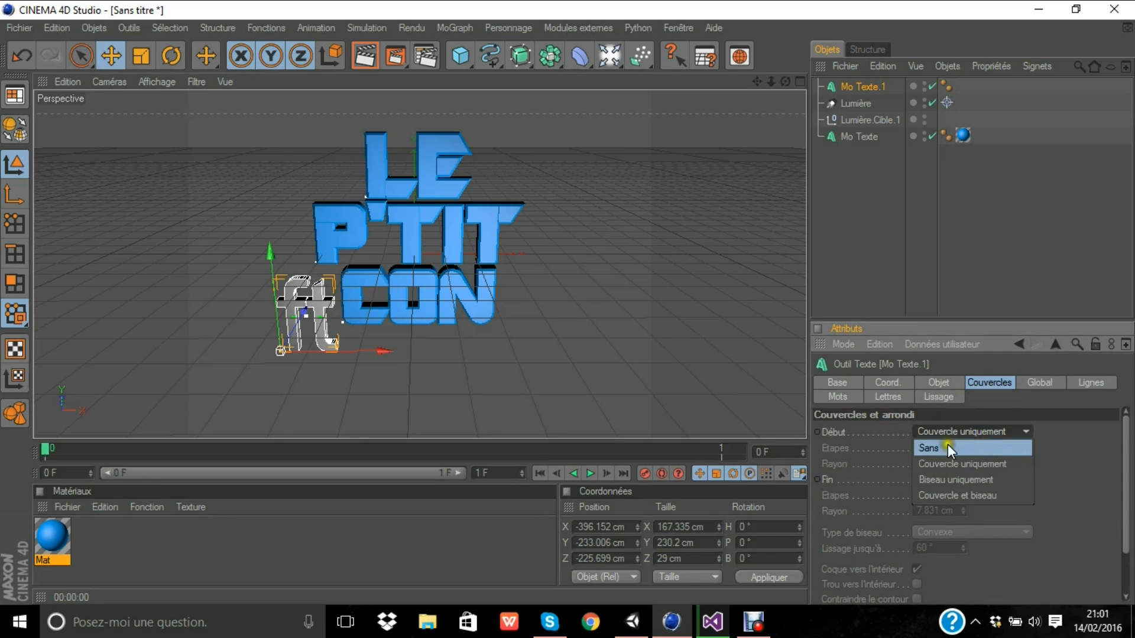
pyautogui.click(754, 426)
pyautogui.click(643, 249)
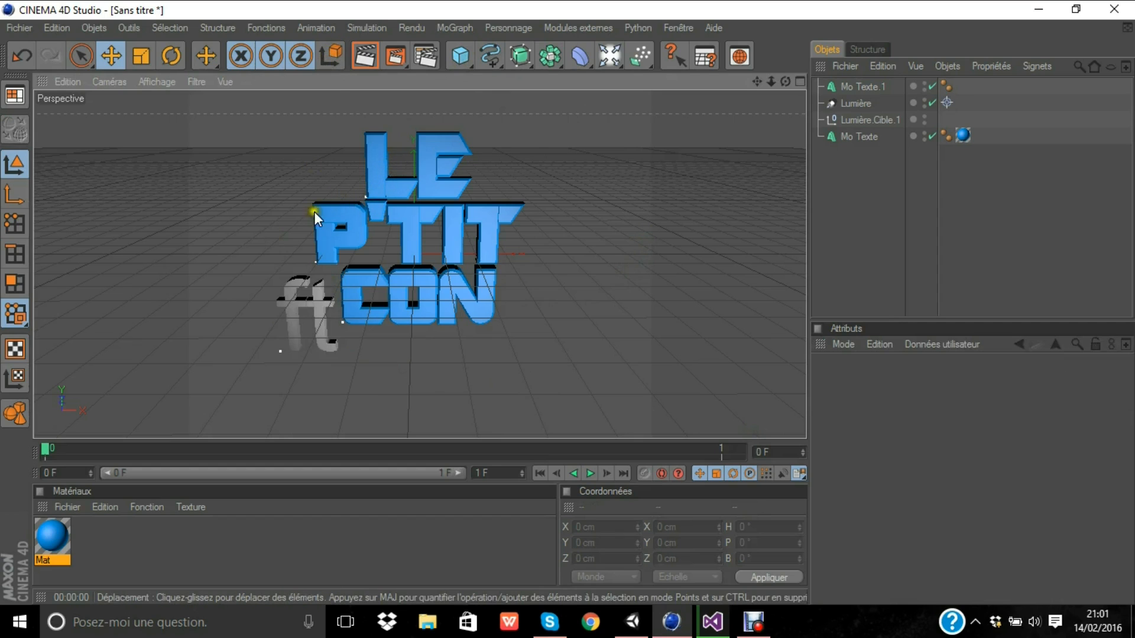
# - Move the ft text away from the logo to about X -858 cm, Y -773 cm, Z 497 cm
pyautogui.click(317, 307)
pyautogui.moveTo(317, 306); pyautogui.dragTo(328, 220)
pyautogui.moveTo(571, 303); pyautogui.dragTo(280, 271)
pyautogui.moveTo(566, 304); pyautogui.dragTo(567, 304)
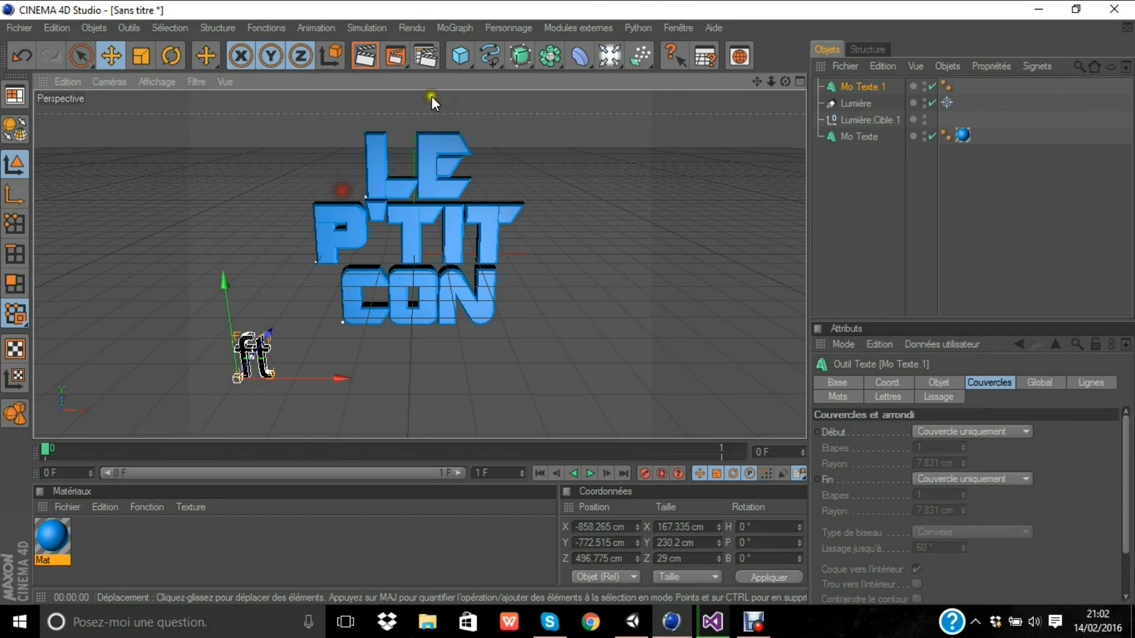
pyautogui.click(612, 61)
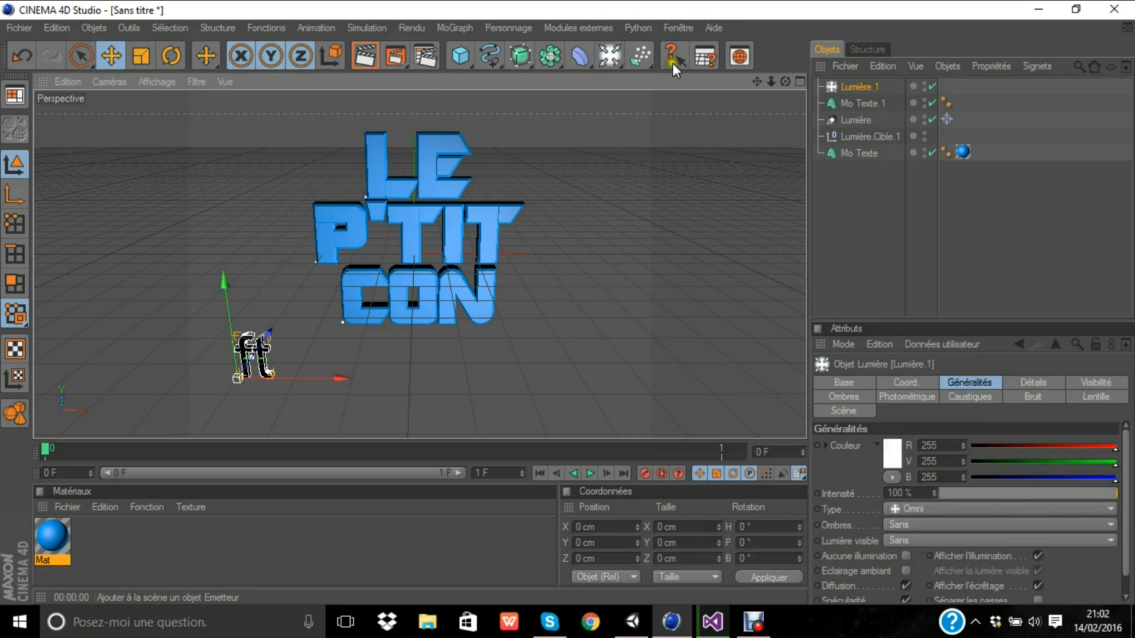
pyautogui.click(864, 85)
pyautogui.click(847, 88)
pyautogui.press('Delete')
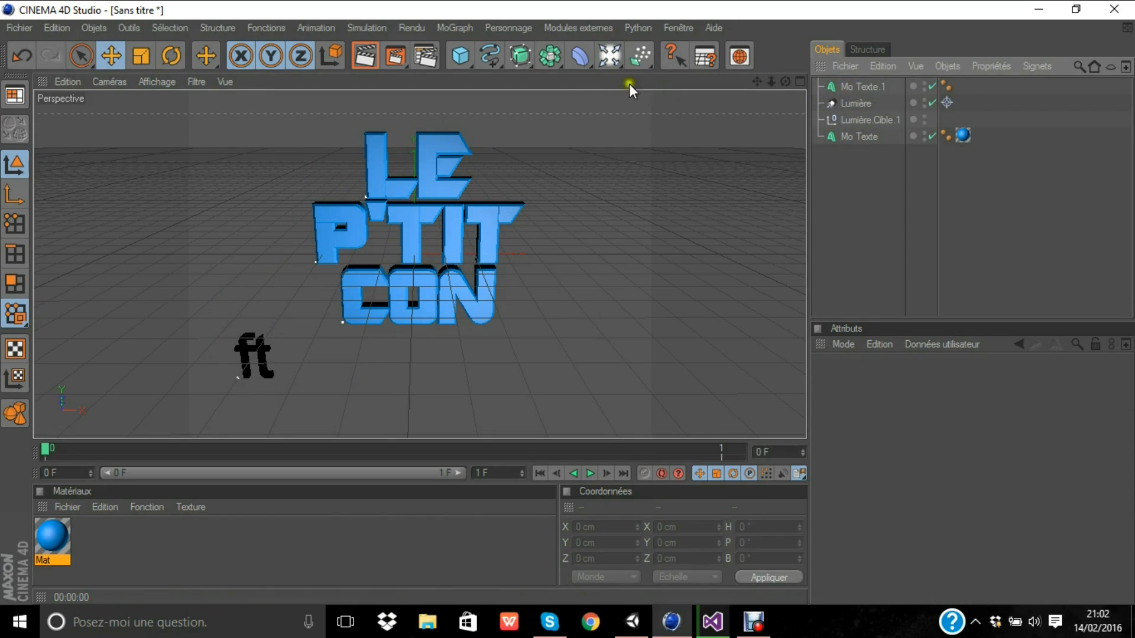
# - Add a second spot light and move it in front of the texts to about X -911 cm, Y -595 cm, Z -5028 cm
pyautogui.moveTo(612, 54); pyautogui.dragTo(697, 109)
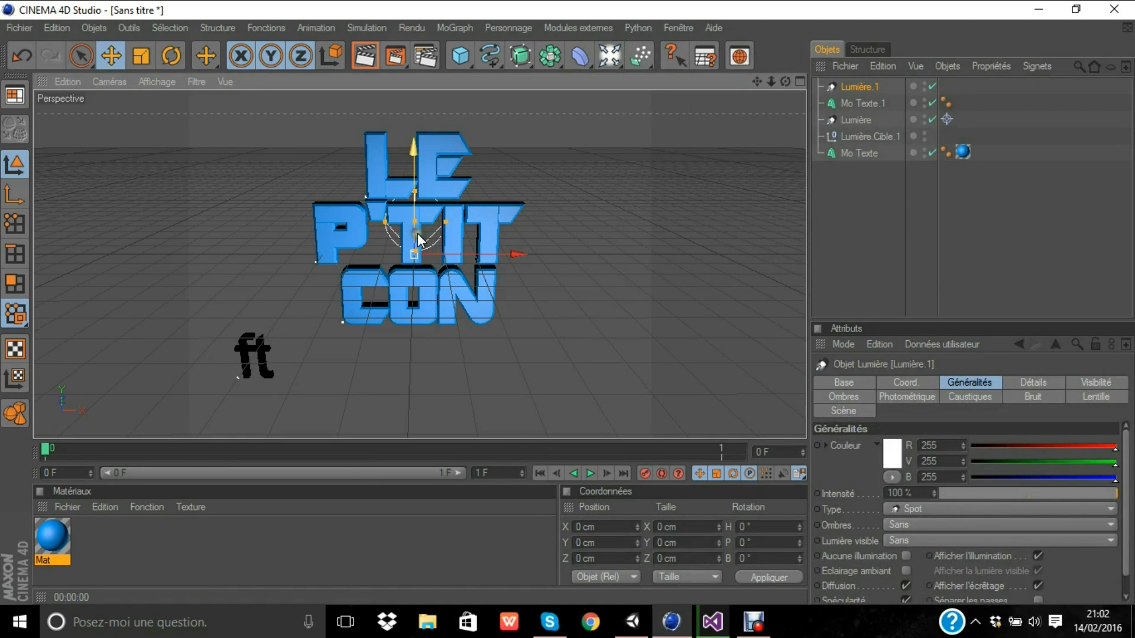
pyautogui.moveTo(784, 82); pyautogui.dragTo(568, 304)
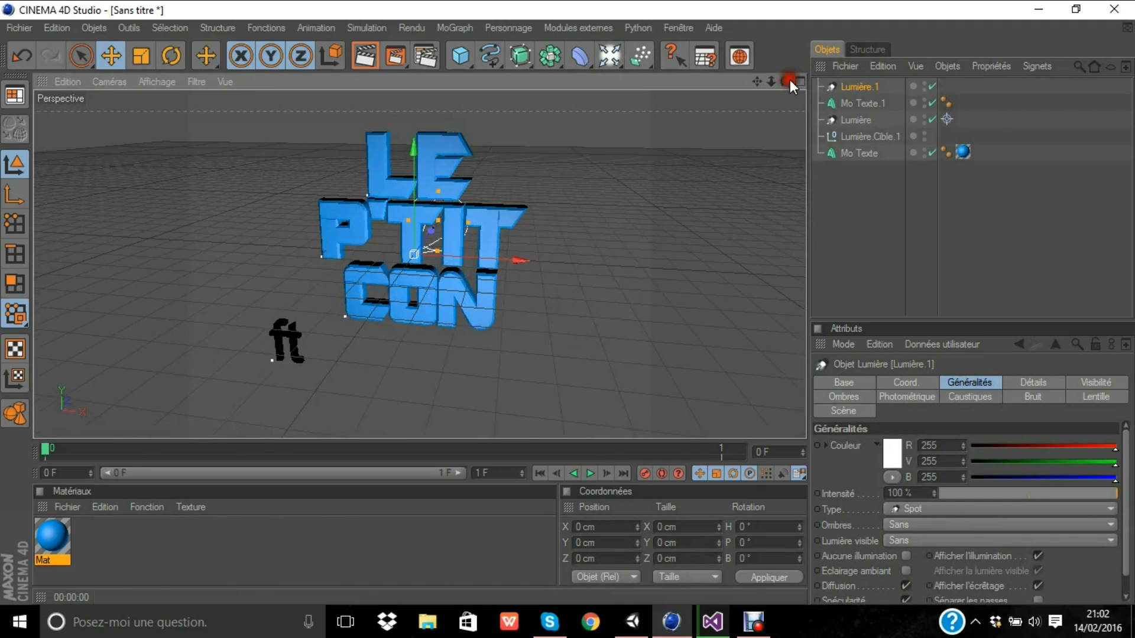
pyautogui.moveTo(434, 232); pyautogui.dragTo(430, 232)
pyautogui.moveTo(568, 308)
pyautogui.mouseDown()
pyautogui.moveTo(506, 347)
pyautogui.moveTo(520, 363)
pyautogui.moveTo(573, 299)
pyautogui.moveTo(491, 433)
pyautogui.moveTo(569, 295)
pyautogui.moveTo(568, 306)
pyautogui.mouseUp()
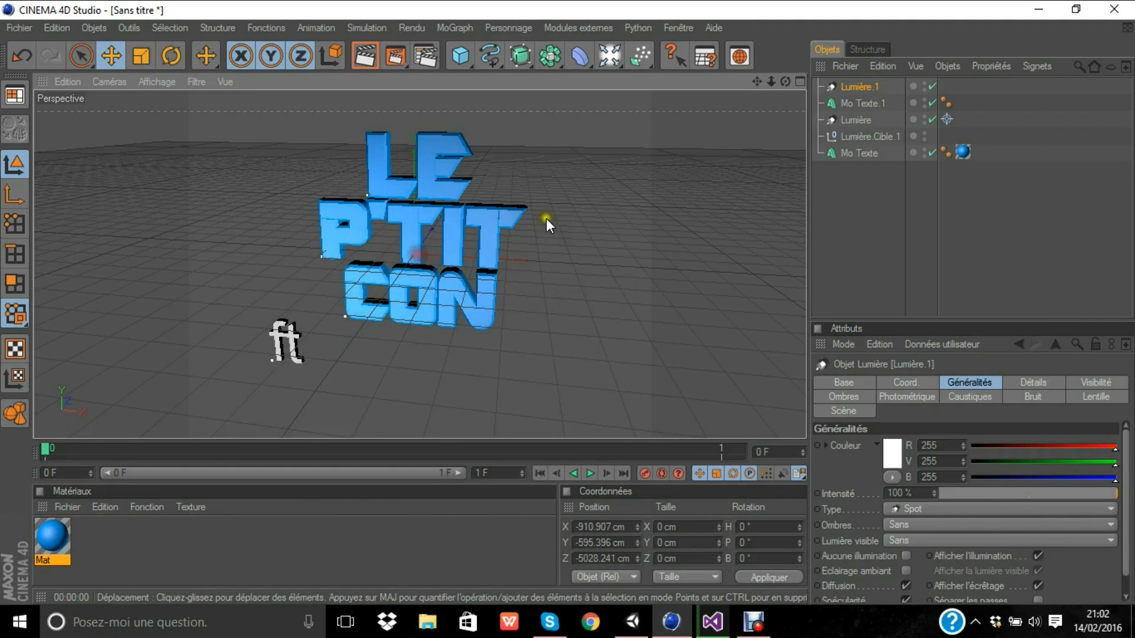
# - Reposition the second spot light to about X -467 cm, Y -486 cm, Z -4913 cm
pyautogui.moveTo(786, 80); pyautogui.dragTo(567, 304)
pyautogui.moveTo(785, 81); pyautogui.dragTo(568, 306)
pyautogui.moveTo(785, 82); pyautogui.dragTo(568, 304)
pyautogui.moveTo(628, 186); pyautogui.dragTo(568, 304)
pyautogui.moveTo(616, 255); pyautogui.dragTo(567, 304)
pyautogui.moveTo(489, 221); pyautogui.dragTo(448, 235)
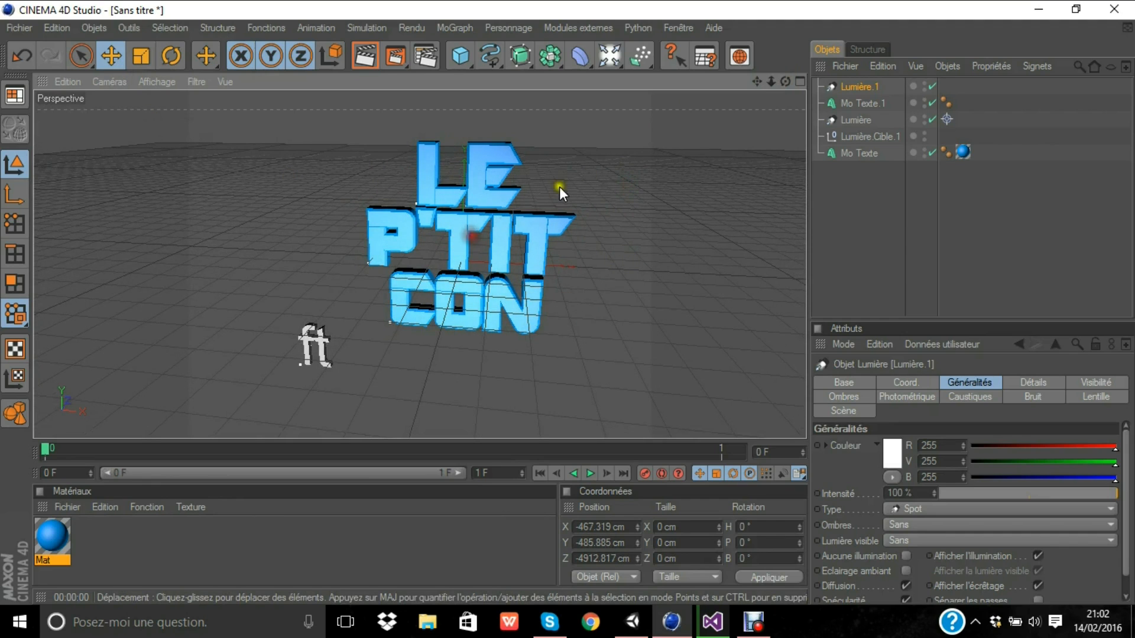
# - Move the ft text nearer to the logo at about X -684 cm, Y -380 cm, Z -113 cm
pyautogui.moveTo(785, 81); pyautogui.dragTo(750, 83)
pyautogui.click(280, 334)
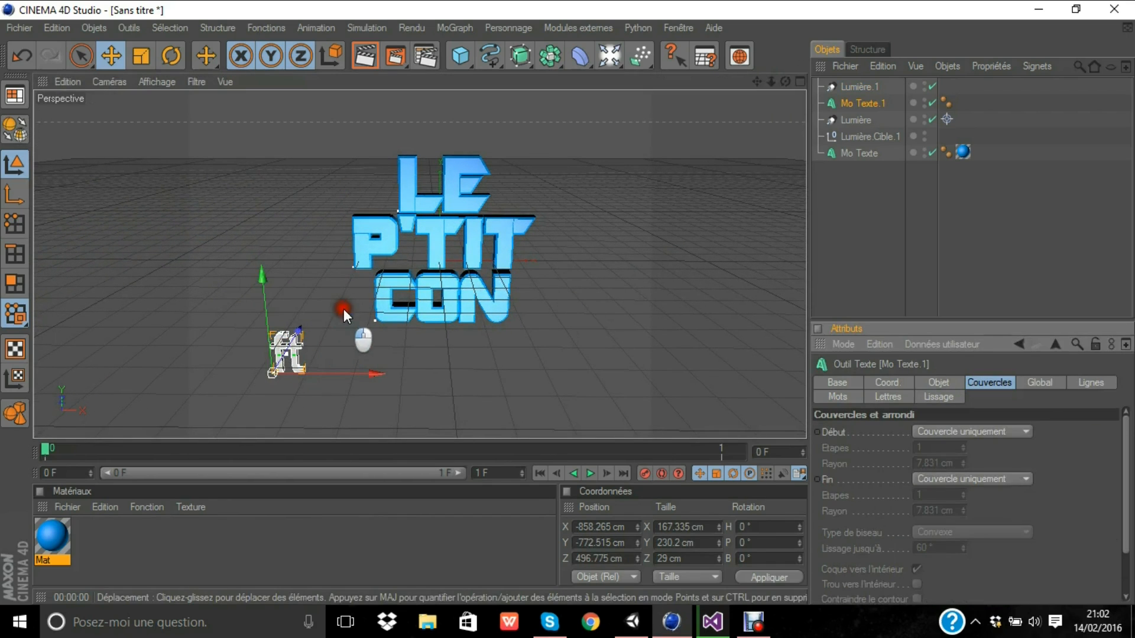
pyautogui.moveTo(568, 304); pyautogui.dragTo(567, 303)
pyautogui.moveTo(279, 248)
pyautogui.mouseDown()
pyautogui.moveTo(568, 304)
pyautogui.moveTo(278, 263)
pyautogui.mouseUp()
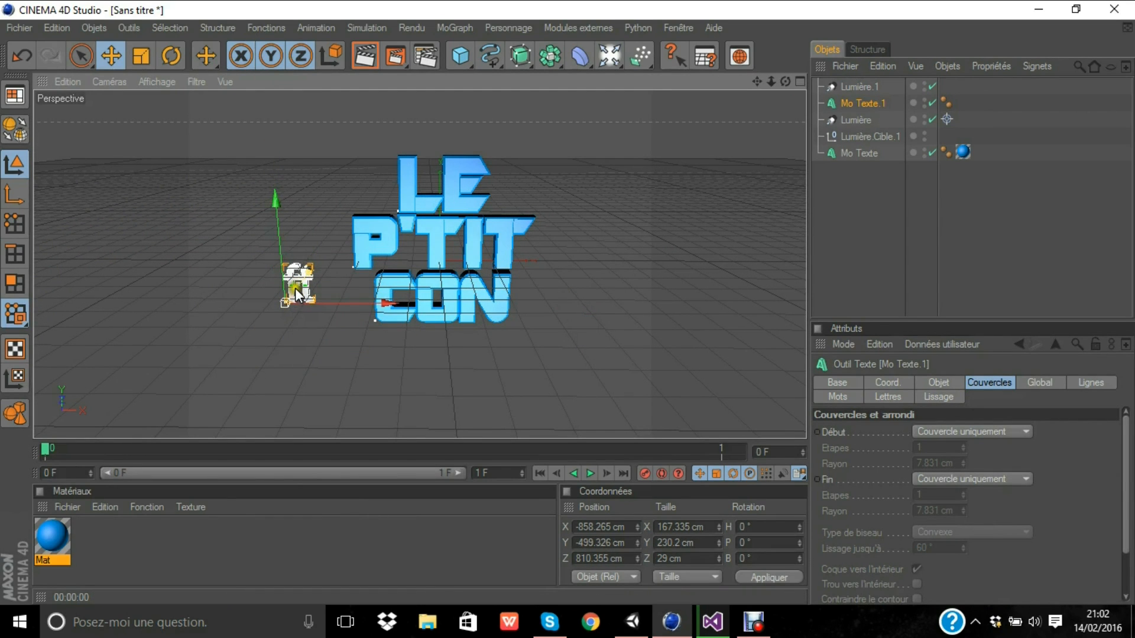
pyautogui.moveTo(306, 298); pyautogui.dragTo(567, 304)
pyautogui.moveTo(238, 357)
pyautogui.mouseDown()
pyautogui.moveTo(568, 303)
pyautogui.moveTo(244, 343)
pyautogui.mouseUp()
pyautogui.moveTo(288, 251); pyautogui.dragTo(569, 308)
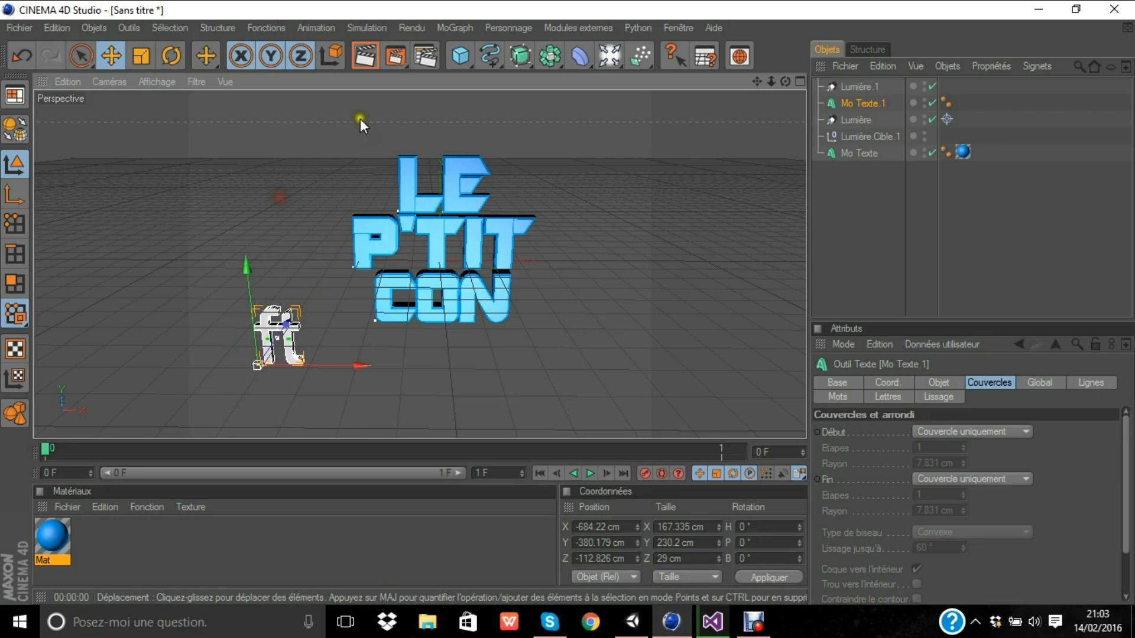
# - Preview-render the active view and move the ft text beside CON at about X -502 cm, Y -332 cm, Z -96 cm
pyautogui.click(367, 55)
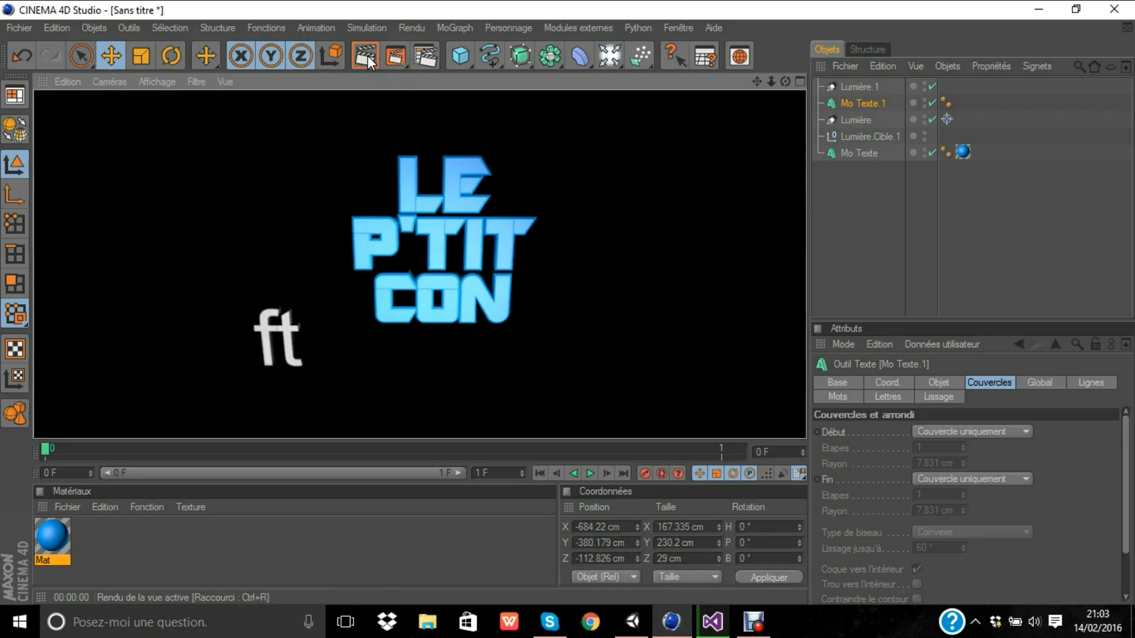
pyautogui.click(322, 228)
pyautogui.click(271, 338)
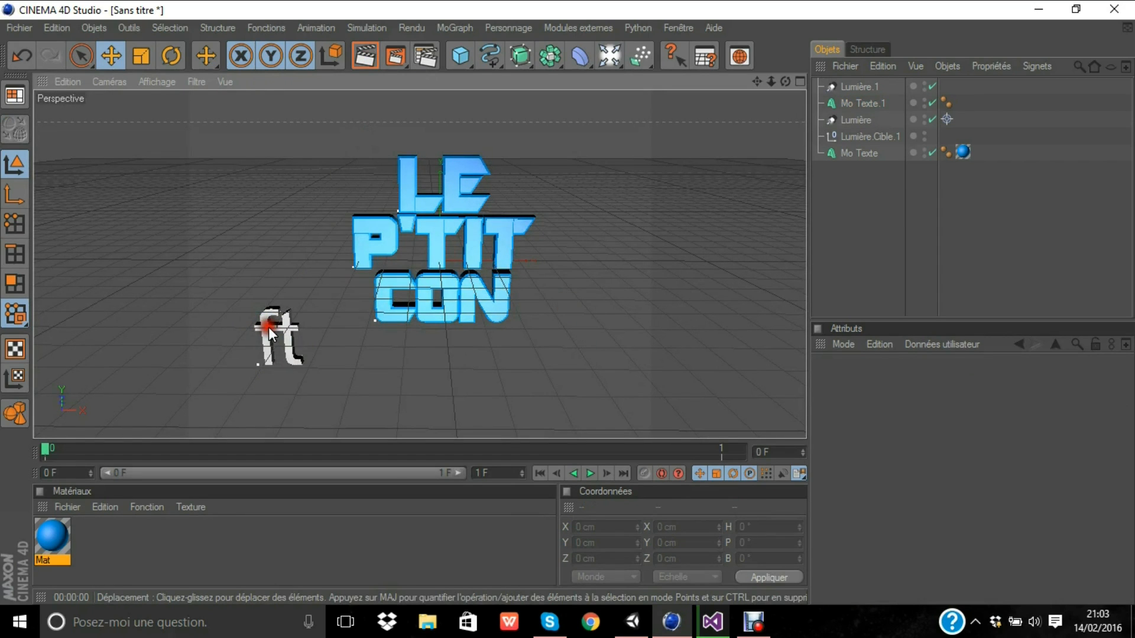
pyautogui.click(268, 328)
pyautogui.moveTo(268, 327); pyautogui.dragTo(317, 314)
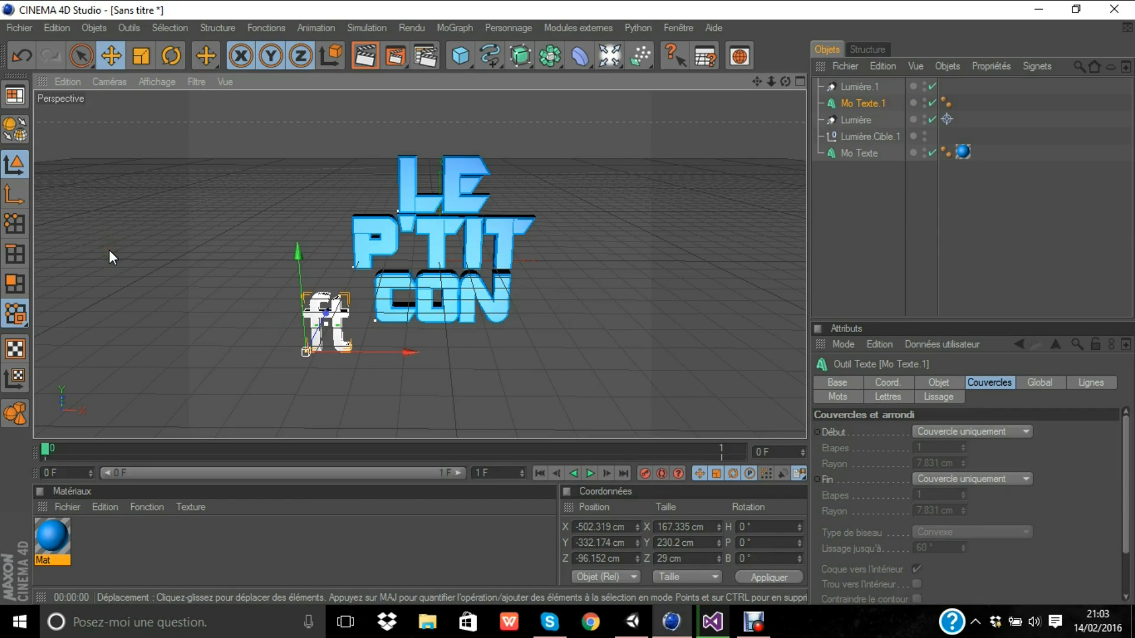
# - Disable the first spot light and the ft text object
pyautogui.click(932, 119)
pyautogui.click(932, 103)
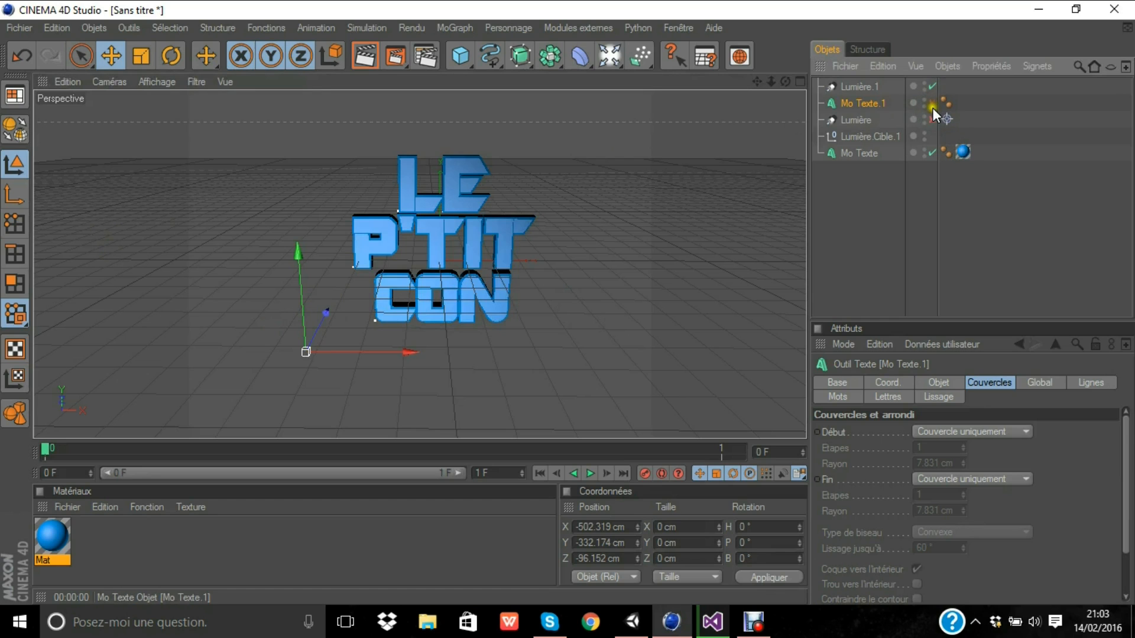
# - Re-enable the ft text and the first spot light, and toggle both spot lights off and on to compare the lighting
pyautogui.click(932, 103)
pyautogui.click(932, 120)
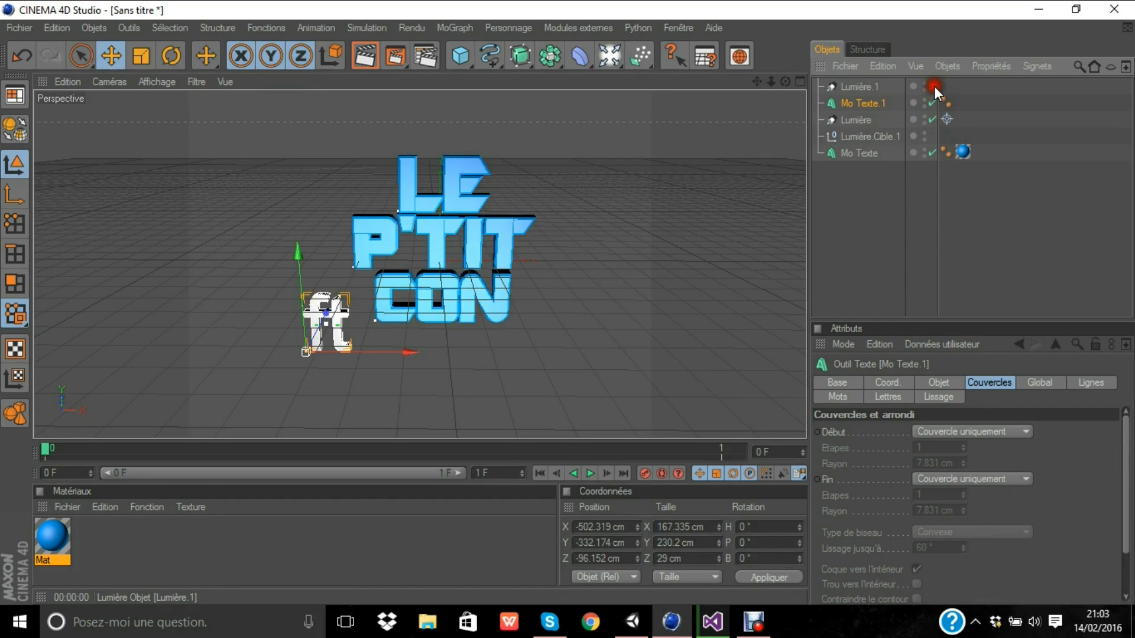
pyautogui.click(932, 86)
pyautogui.click(931, 120)
pyautogui.click(931, 119)
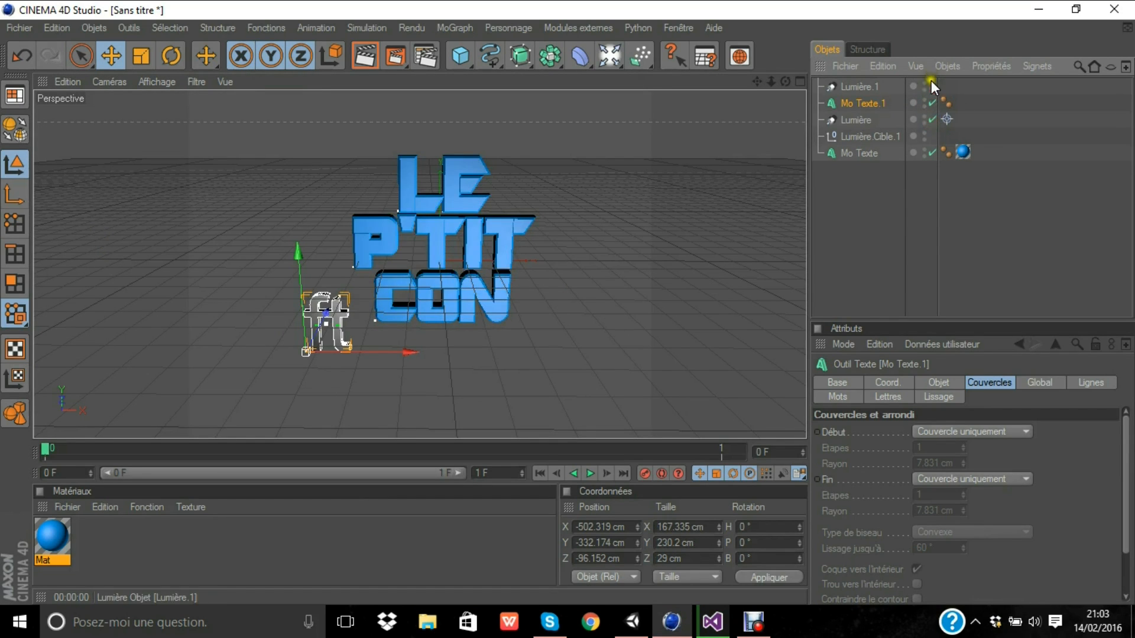
pyautogui.click(930, 88)
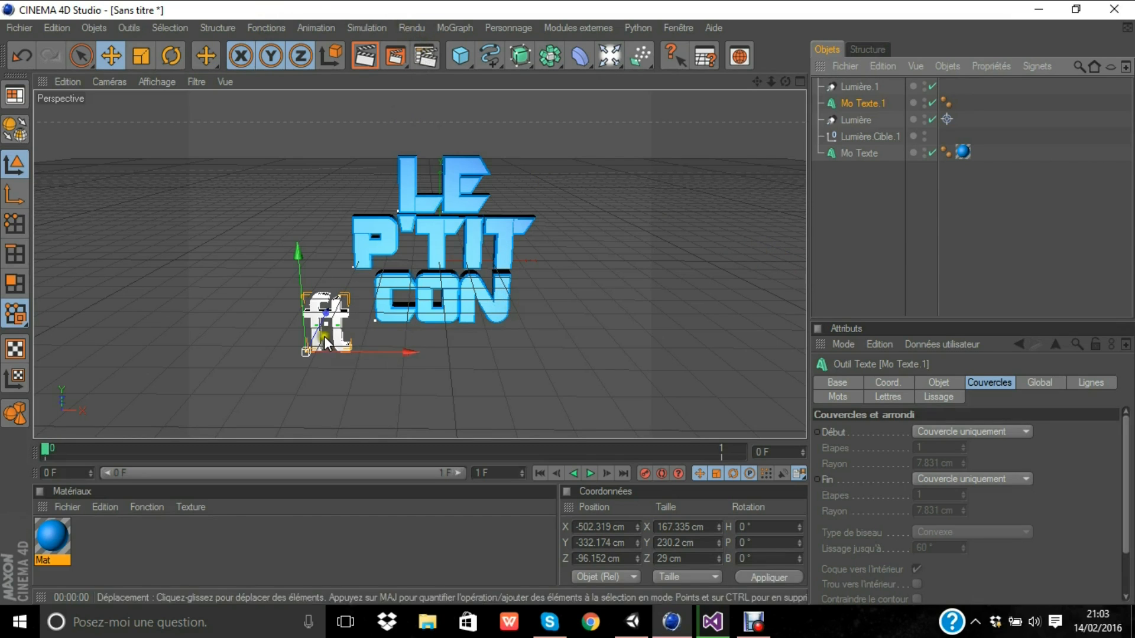
# - Move the ft text slightly closer to CON, at about X -471 cm, Y -347 cm, Z -100 cm
pyautogui.moveTo(335, 328); pyautogui.dragTo(343, 324)
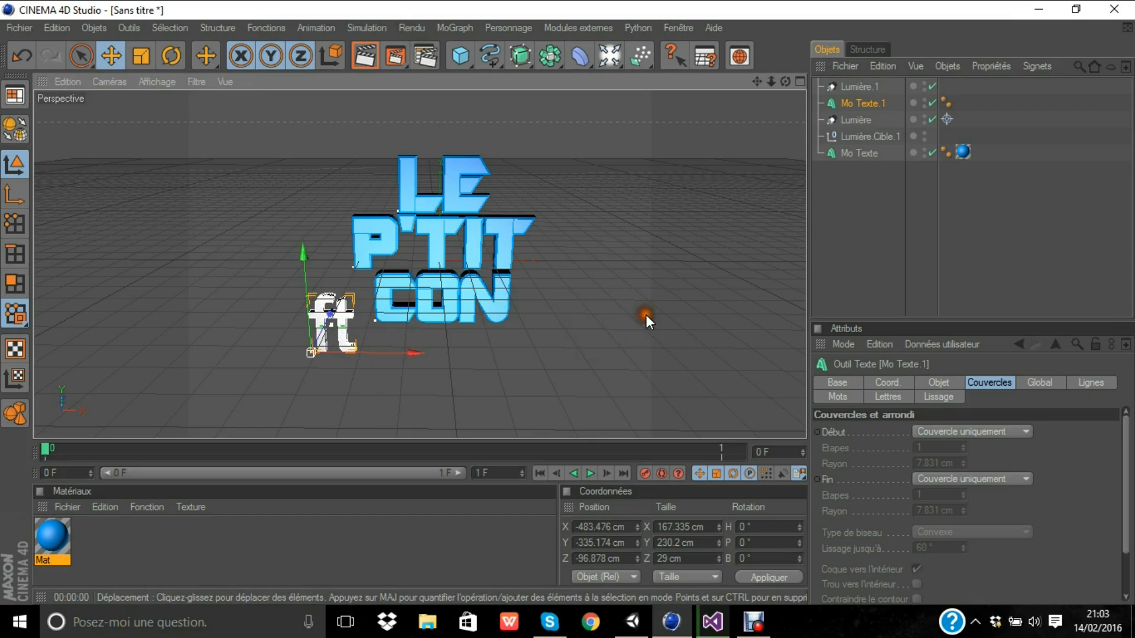
pyautogui.click(897, 261)
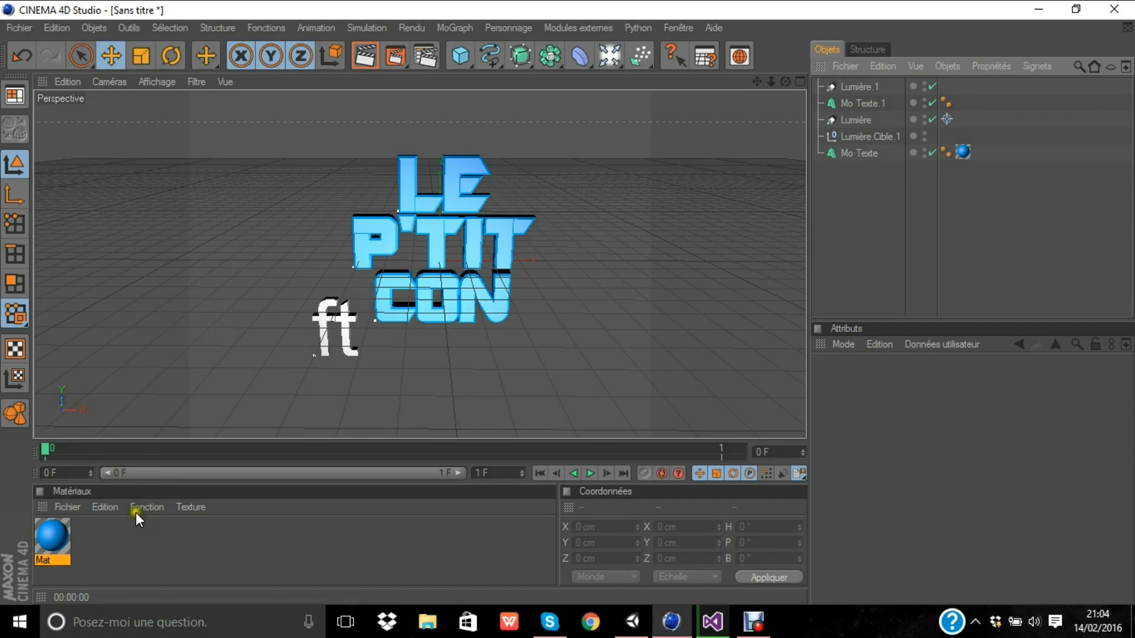
# - Change the ft text's font to Bradley Hand ITC in the Gras style
pyautogui.click(319, 317)
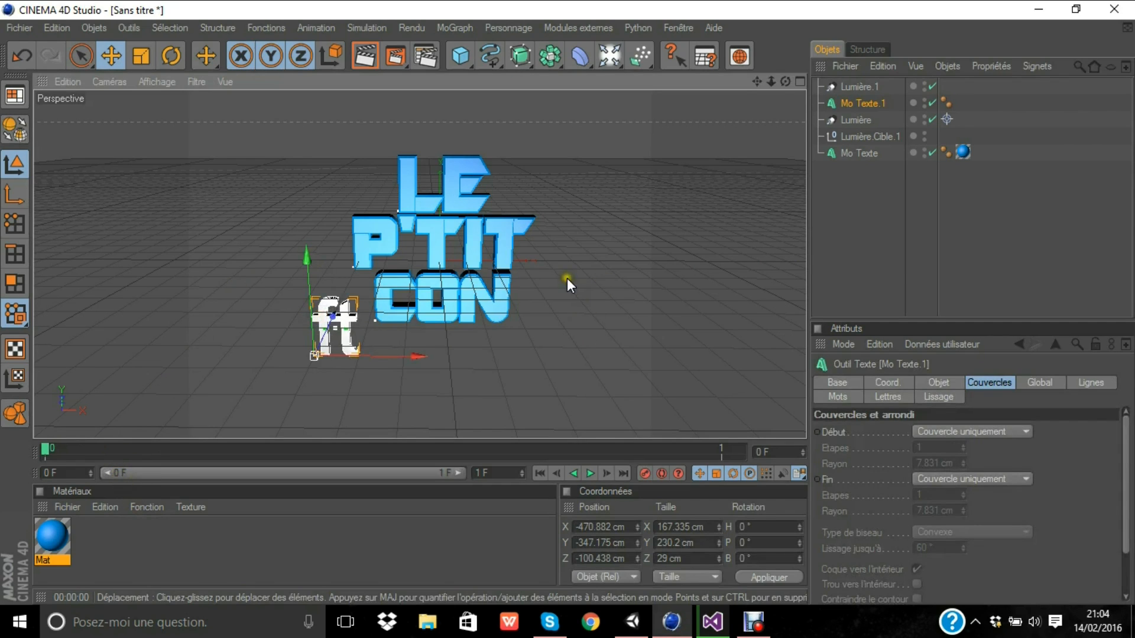
pyautogui.click(893, 382)
pyautogui.click(946, 384)
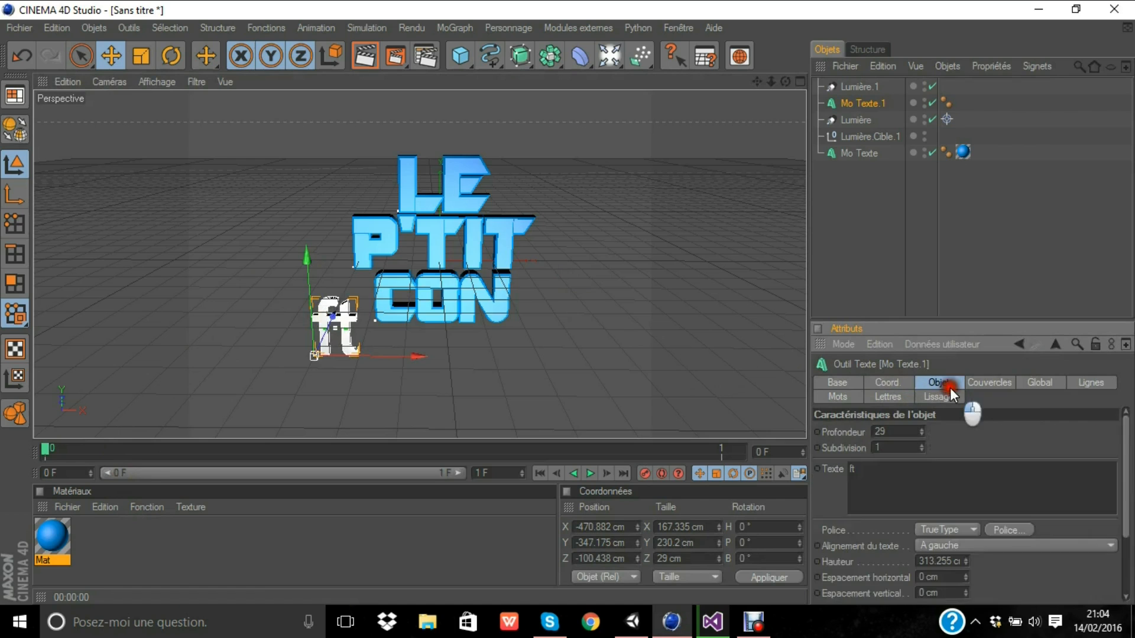
pyautogui.click(988, 546)
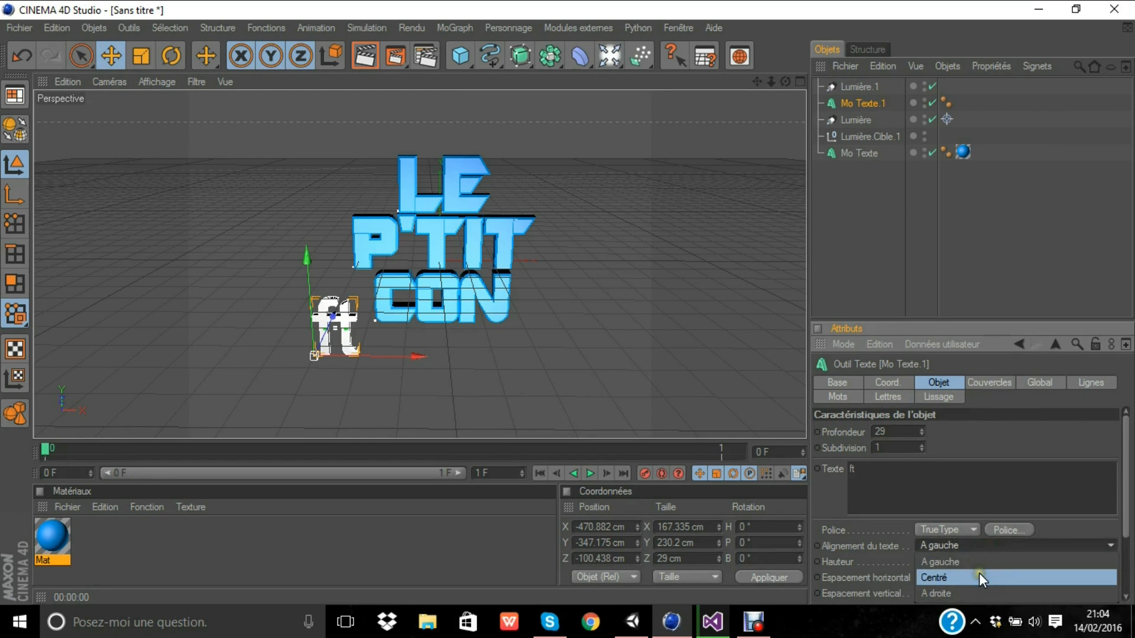
pyautogui.click(1006, 530)
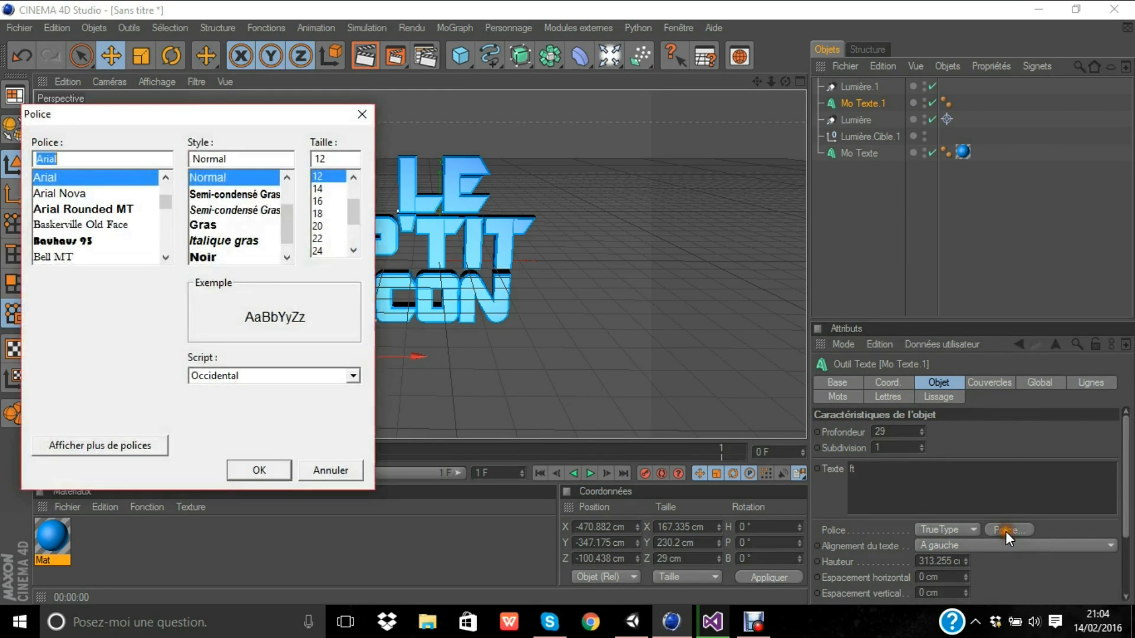
pyautogui.scroll(-4, 107, 234)
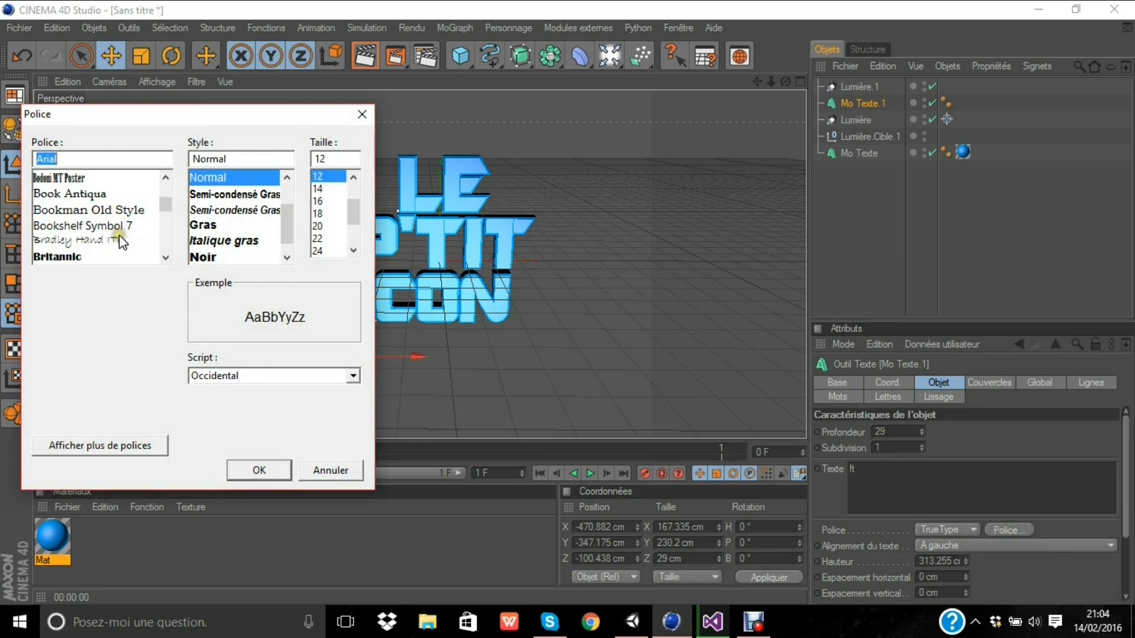
pyautogui.click(119, 238)
pyautogui.click(228, 225)
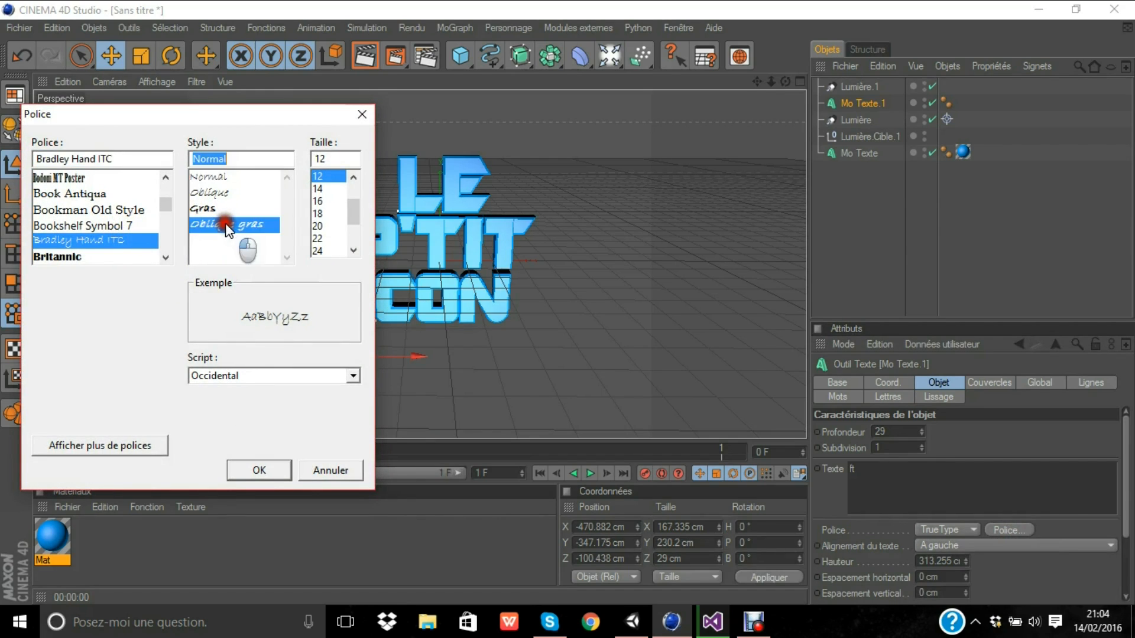
pyautogui.click(210, 208)
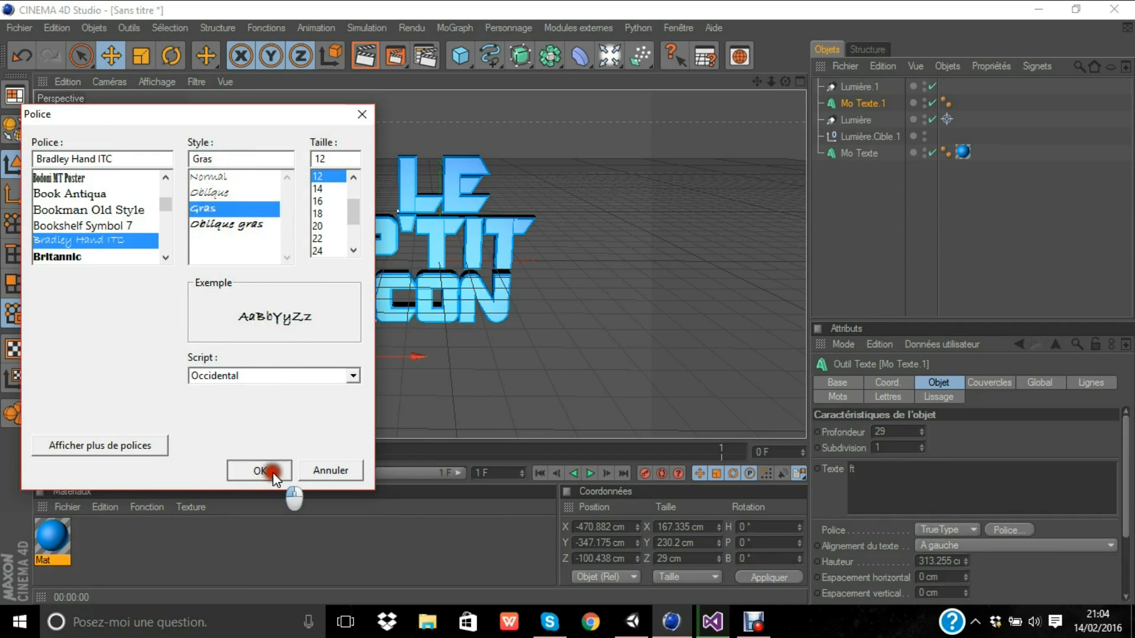
pyautogui.click(272, 472)
# - Move the ft text from beside CON up to the left of the word LE
pyautogui.moveTo(476, 393); pyautogui.dragTo(609, 353)
pyautogui.click(892, 260)
pyautogui.click(567, 305)
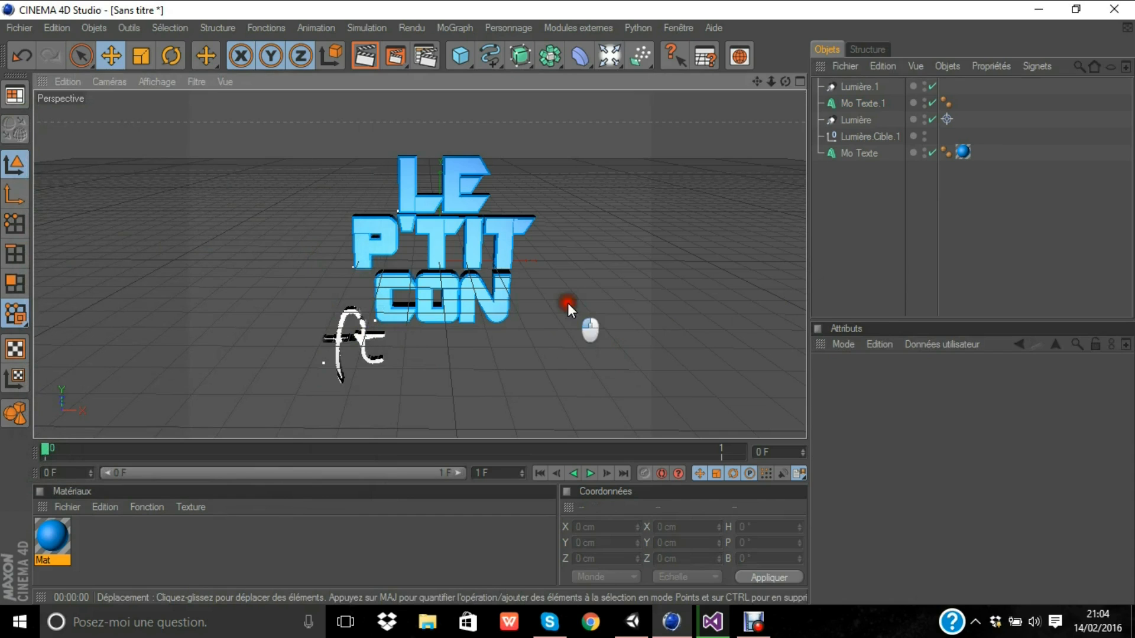
pyautogui.click(361, 335)
pyautogui.moveTo(360, 335); pyautogui.dragTo(378, 175)
pyautogui.moveTo(568, 302); pyautogui.dragTo(331, 220)
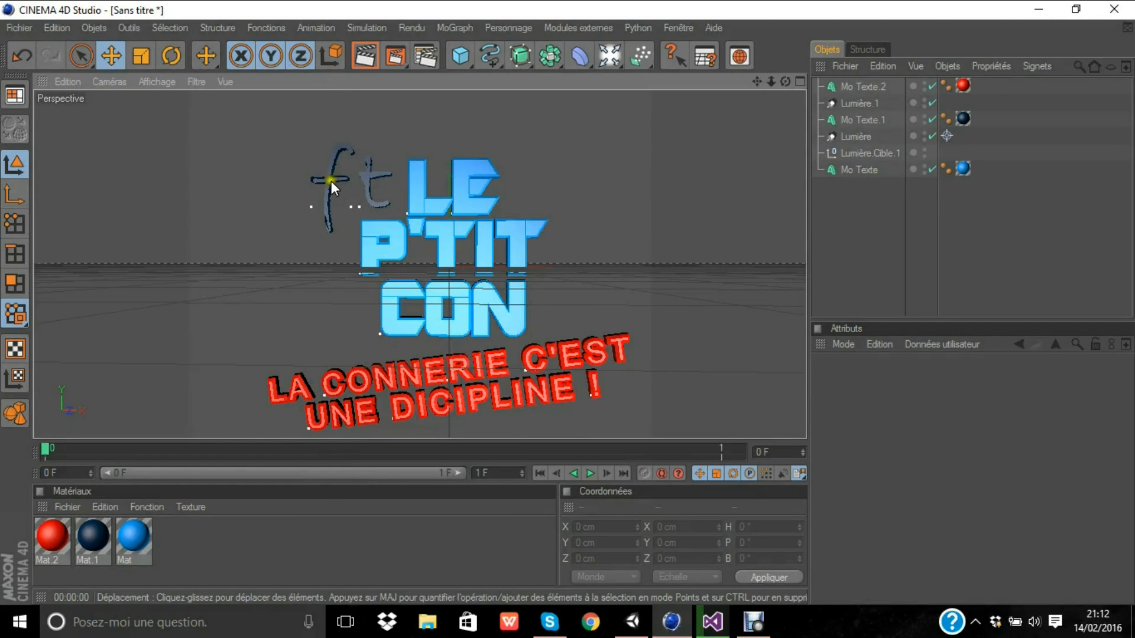
# - Inspect the object properties of the red LA CONNERIE C'EST UNE DICIPLINE ! text and deselect it
pyautogui.click(474, 376)
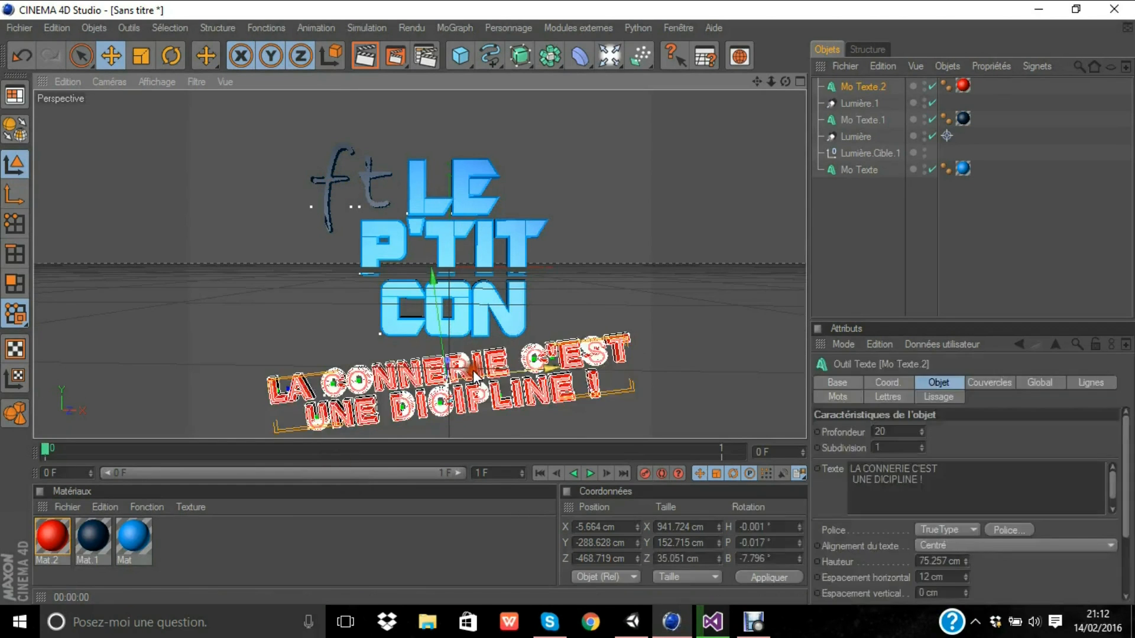
pyautogui.click(755, 345)
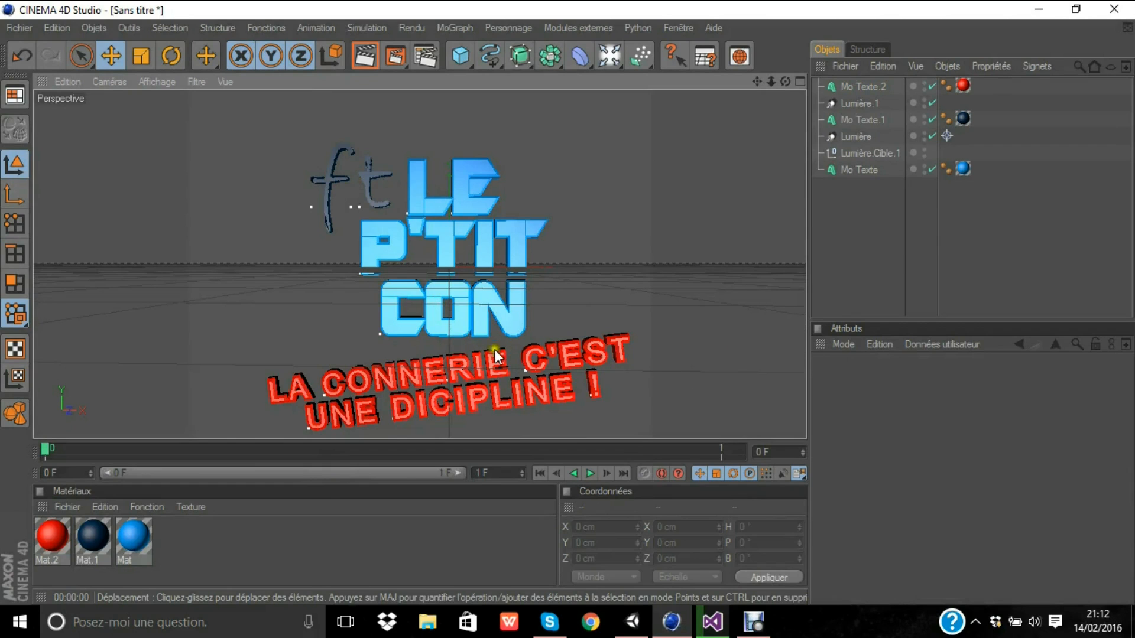